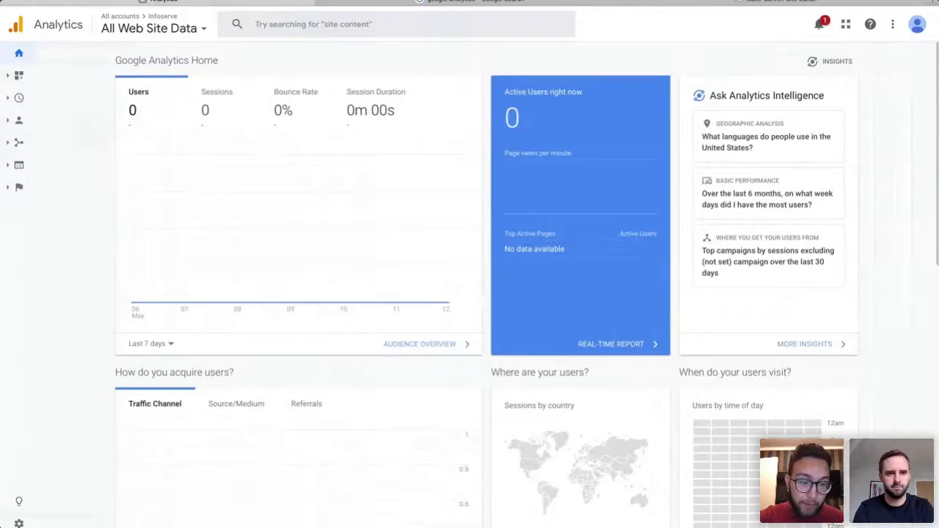
Open the goals of the All Web Site Data view in the admin settings and start a new goal
mouse_move(19, 523)
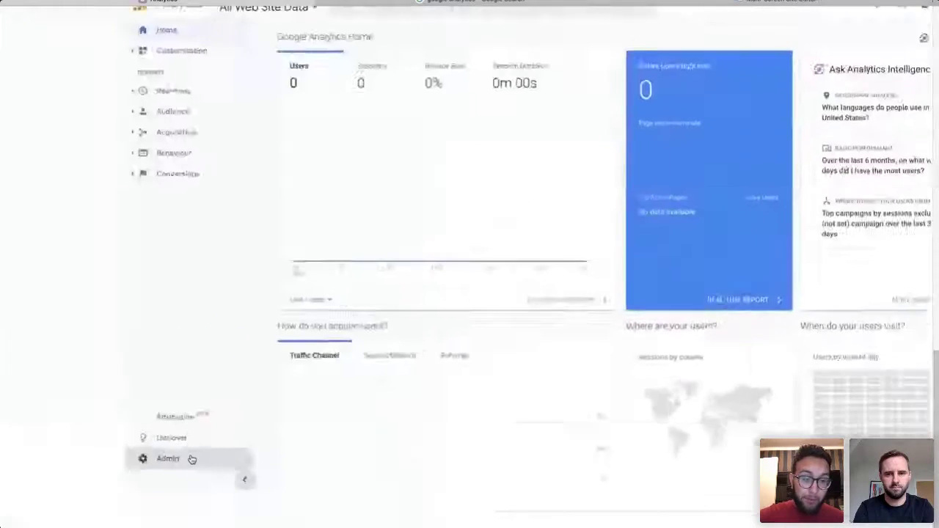
click(176, 459)
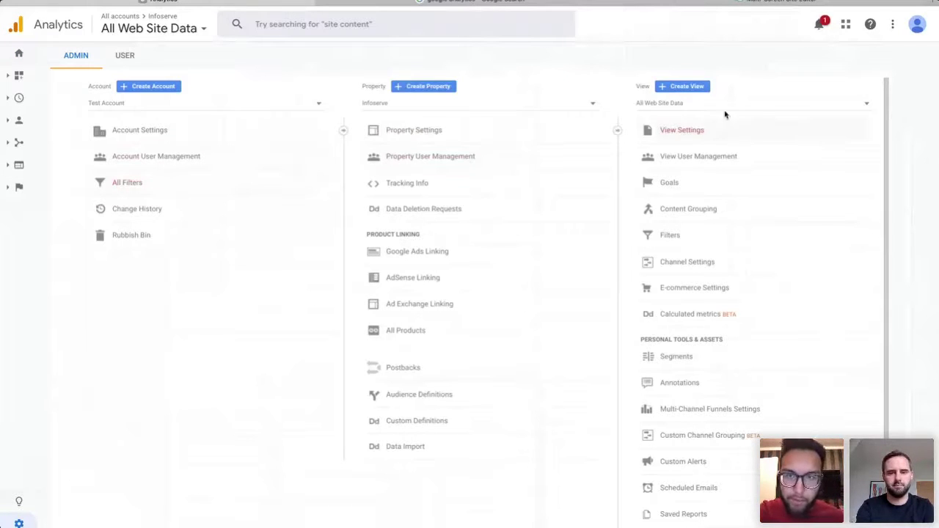
click(668, 183)
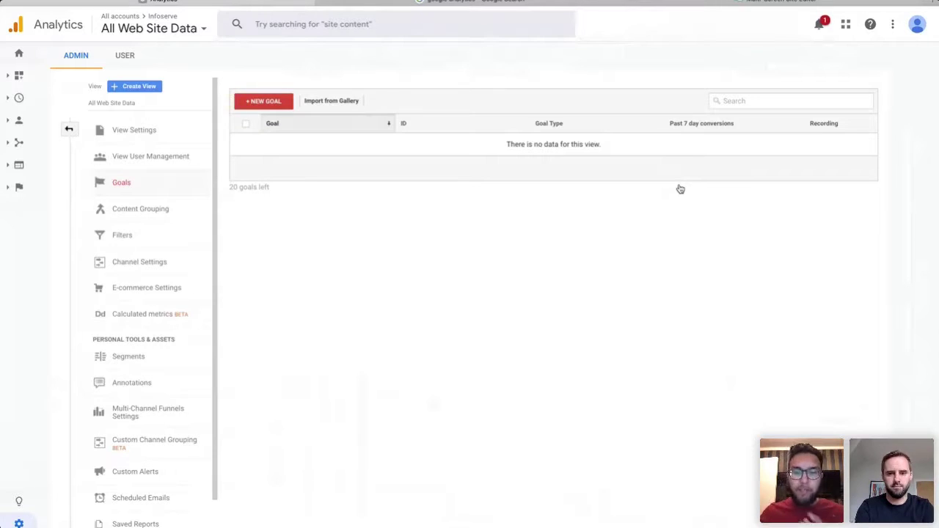
click(258, 103)
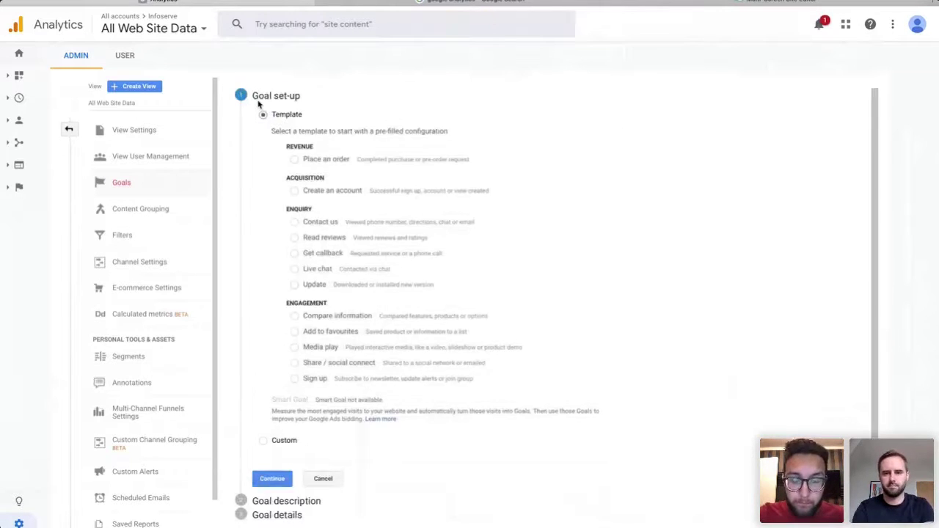
Choose the Contact us enquiry template for the goal set-up and continue to the goal description
scroll(553, 293, down, 1)
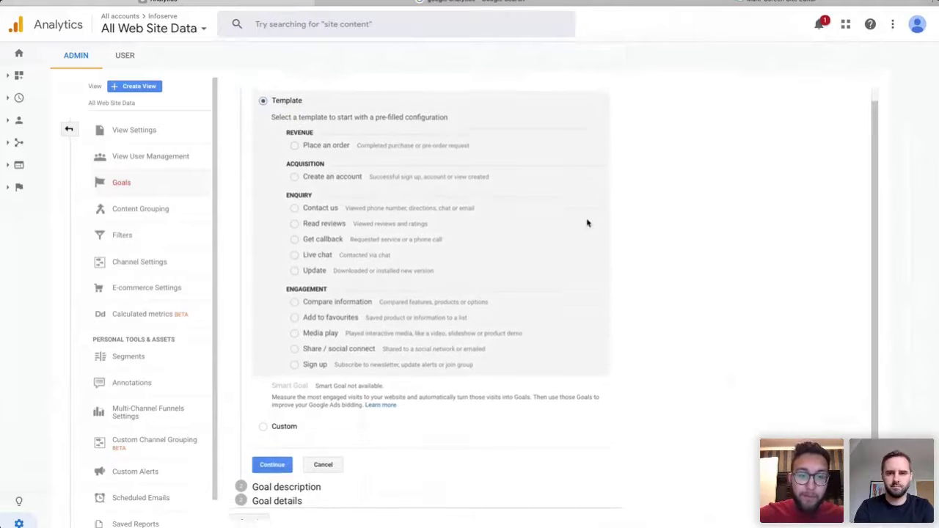
scroll(586, 220, up, 1)
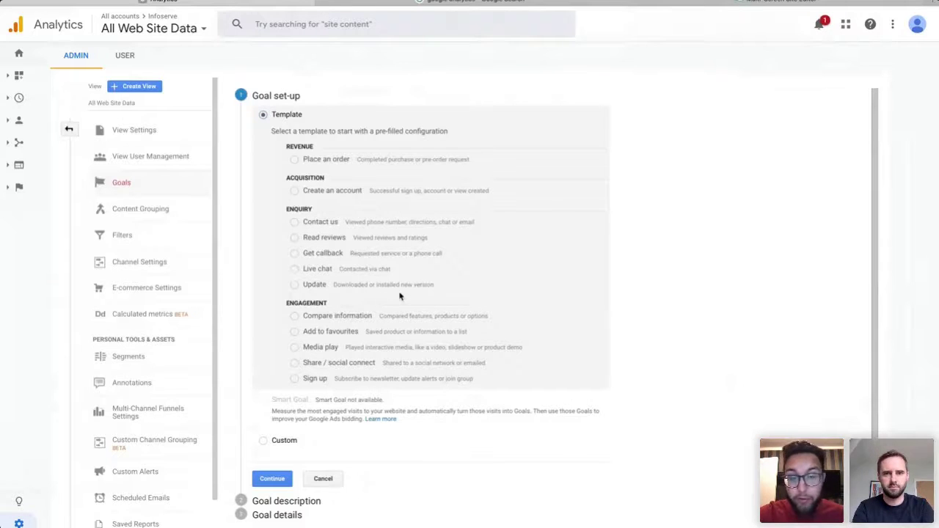
scroll(399, 298, down, 1)
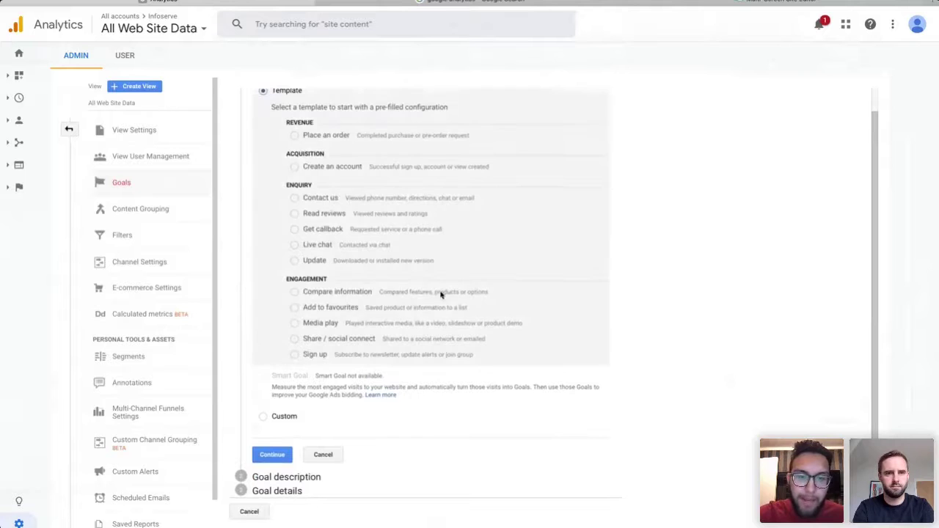
scroll(624, 366, up, 1)
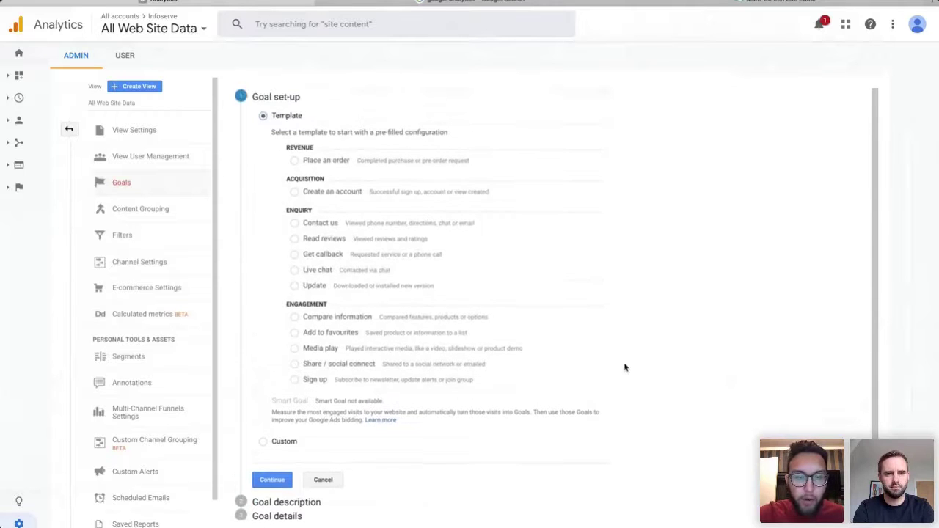
click(263, 442)
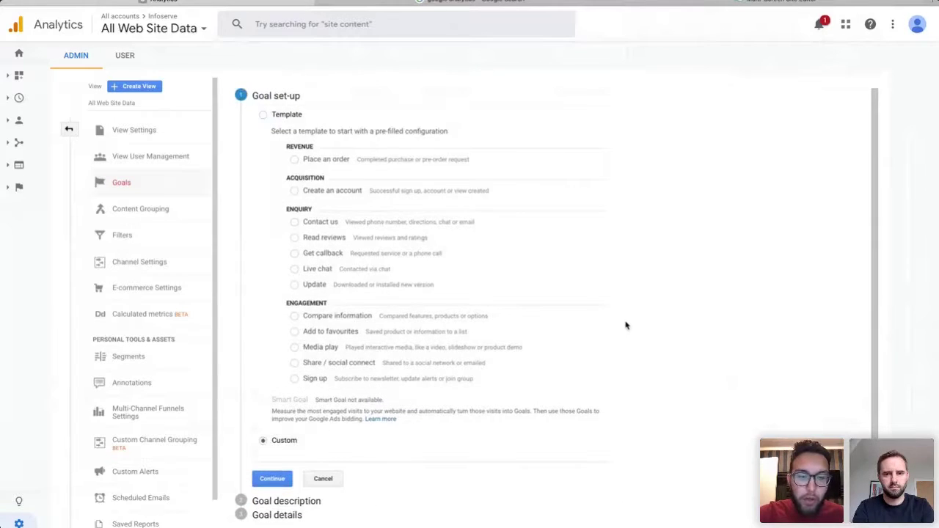
click(263, 115)
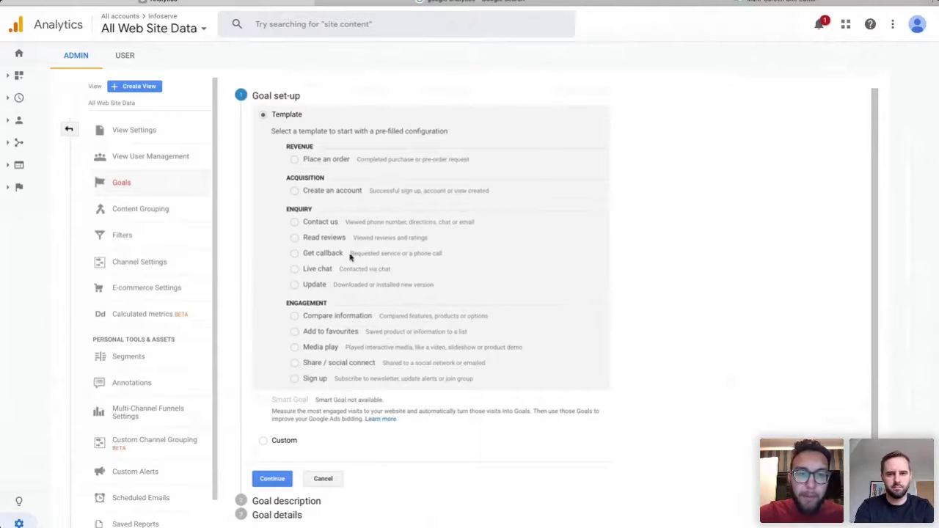
click(294, 223)
scroll(539, 260, down, 1)
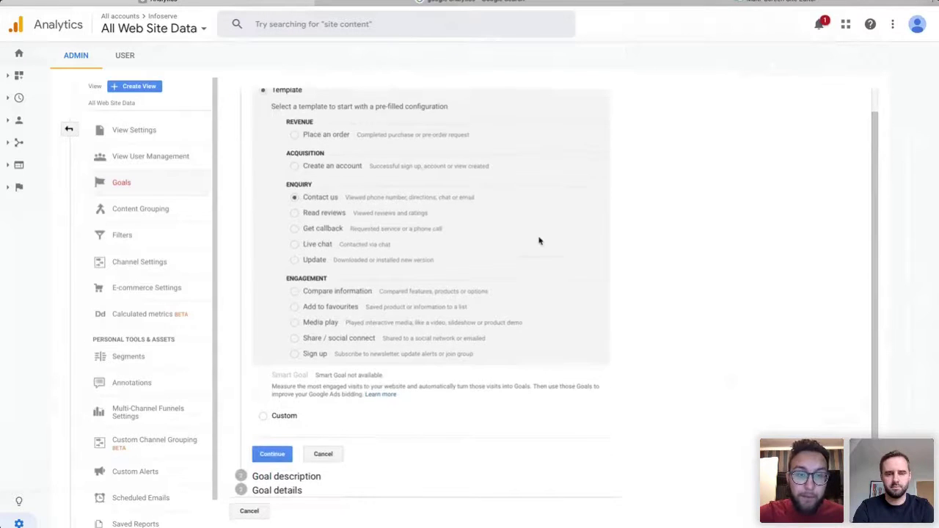
click(272, 454)
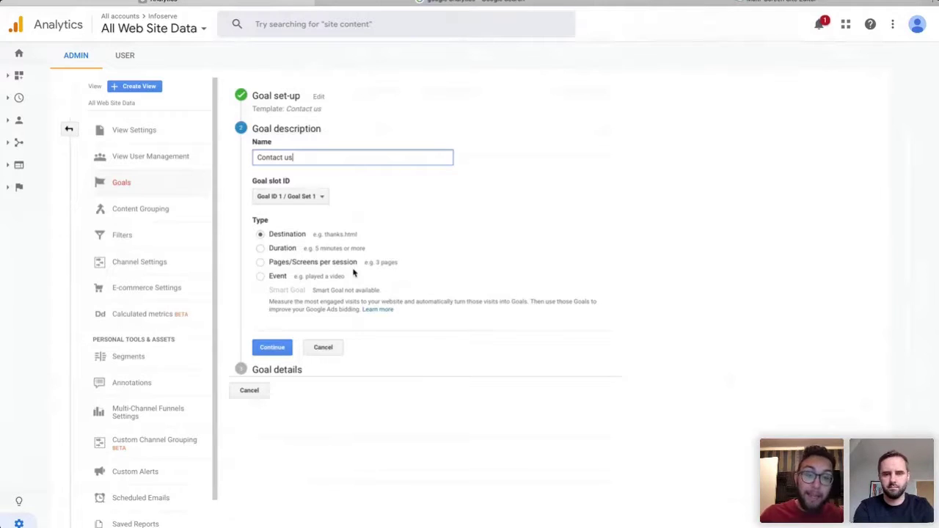
Describe the goal with slot Goal ID 1 / Goal Set 1 and type Destination, and continue to the goal details
click(260, 276)
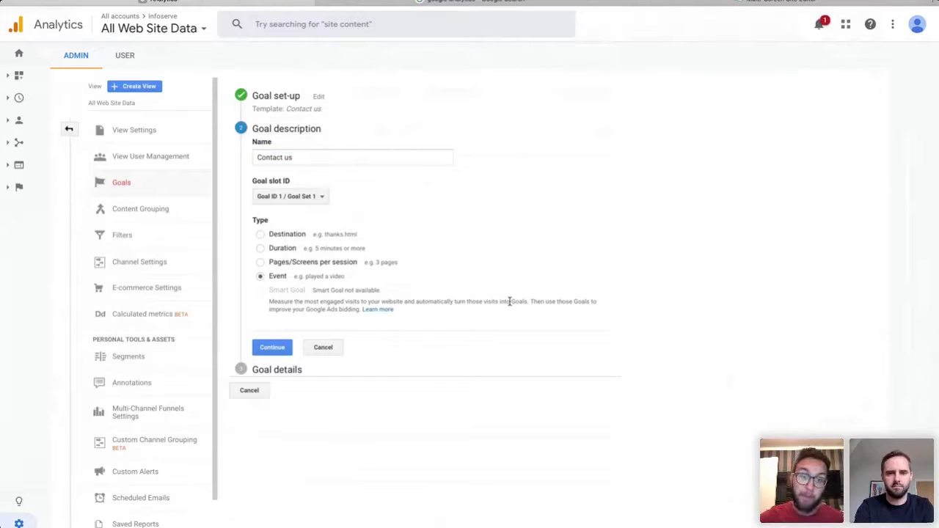
click(262, 234)
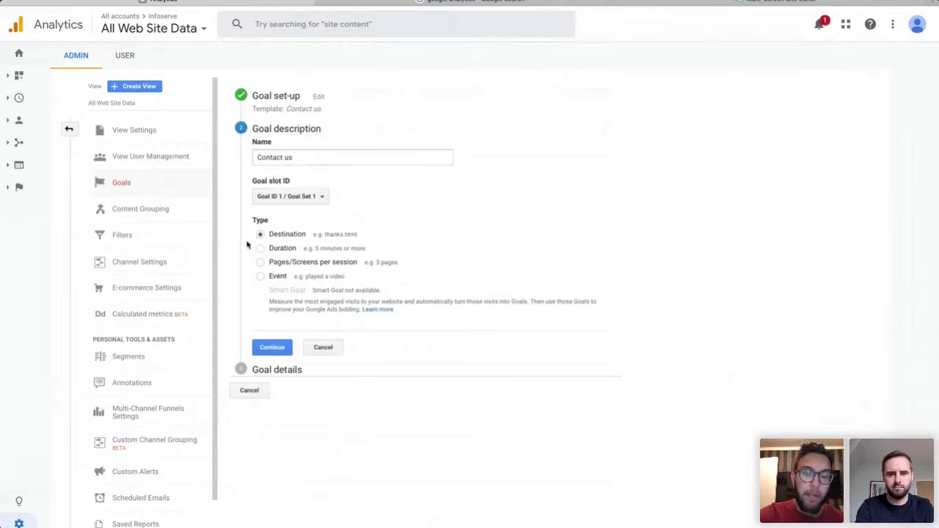
click(289, 196)
scroll(314, 299, down, 5)
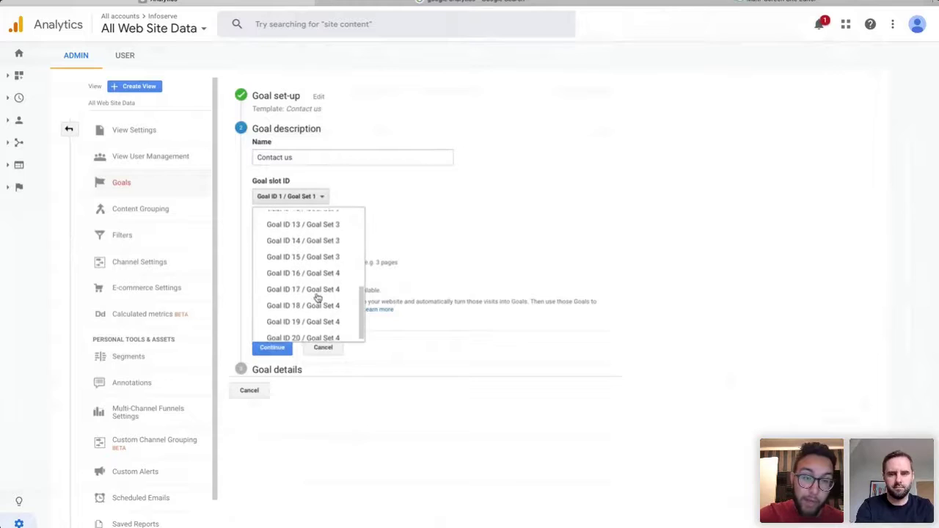
scroll(316, 297, up, 6)
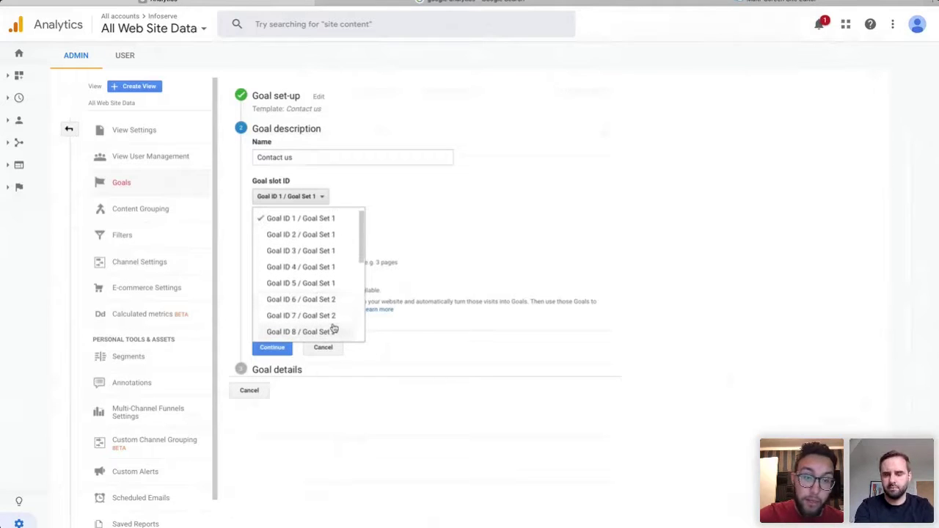
click(301, 220)
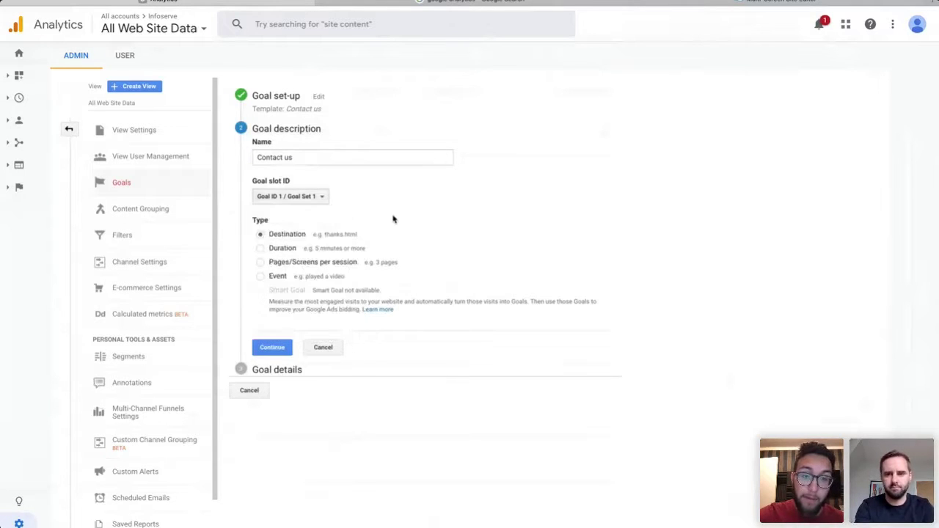
click(326, 200)
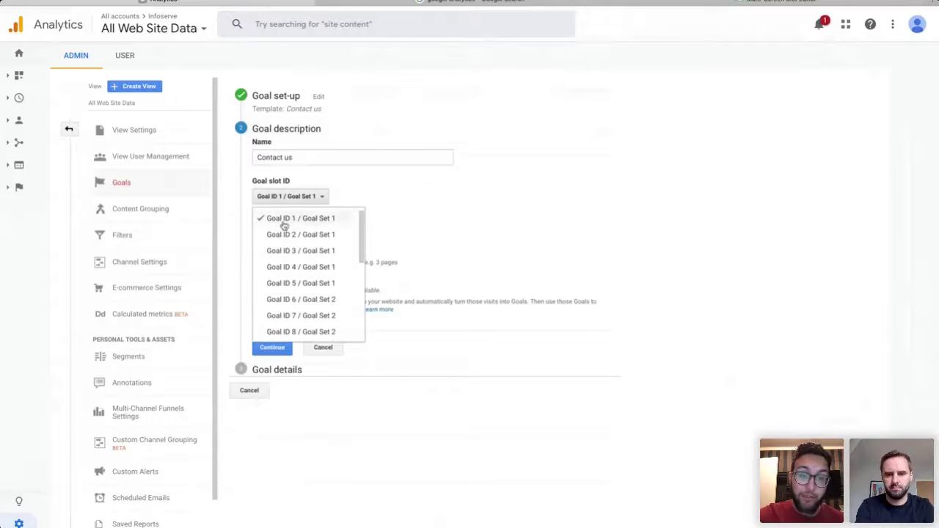
click(285, 220)
click(304, 195)
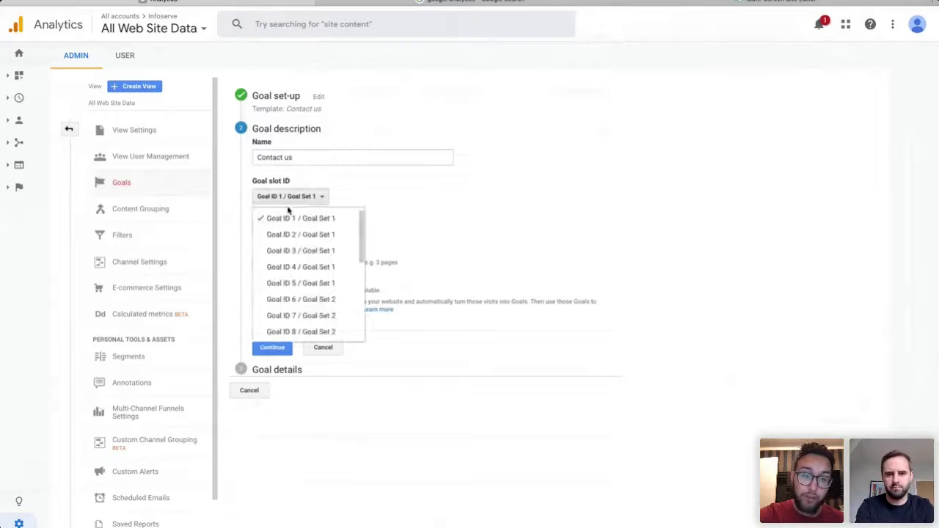
click(389, 211)
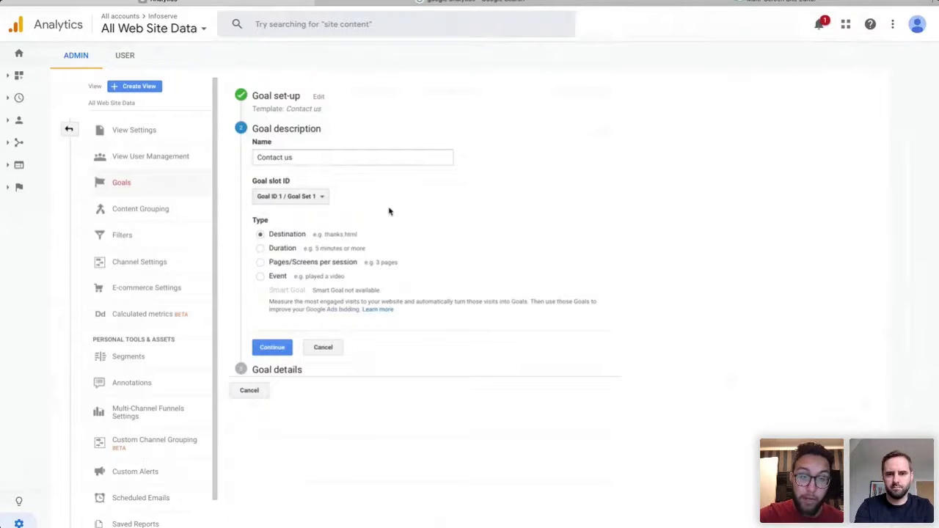
click(272, 348)
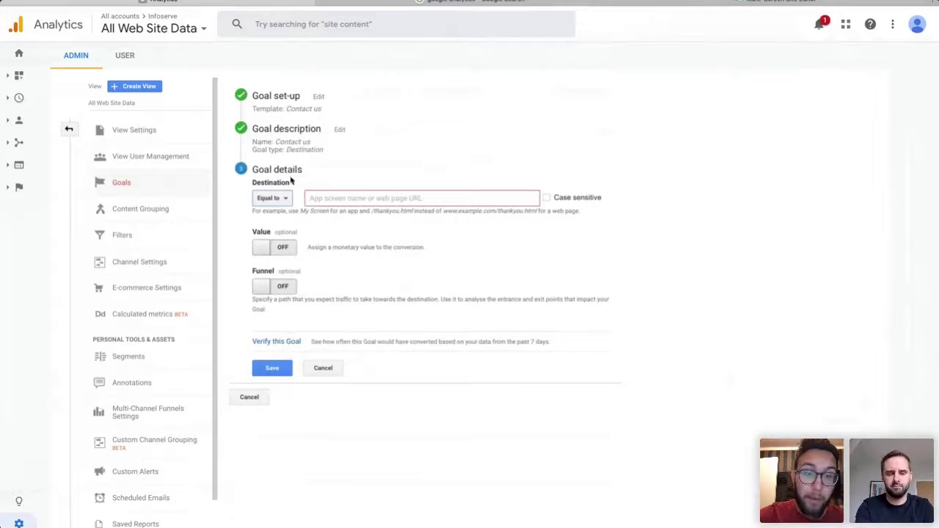
click(279, 201)
click(378, 174)
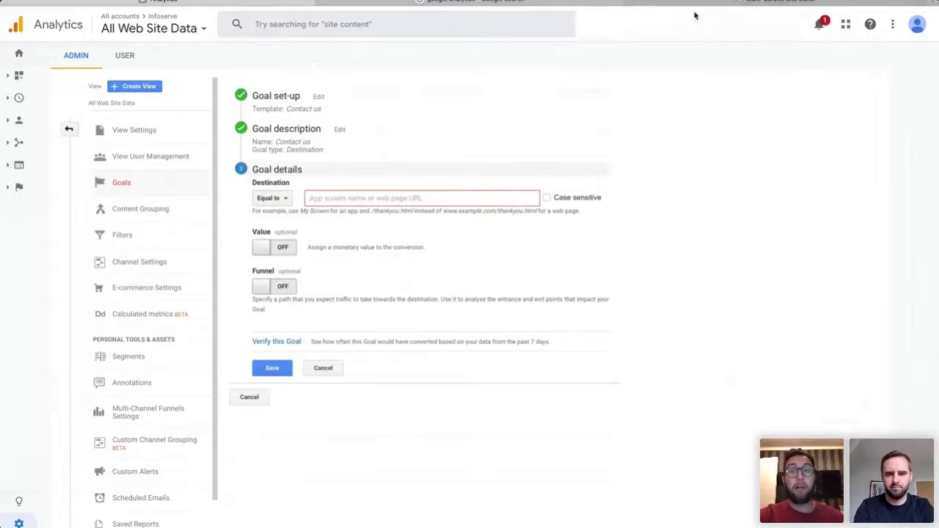
click(404, 198)
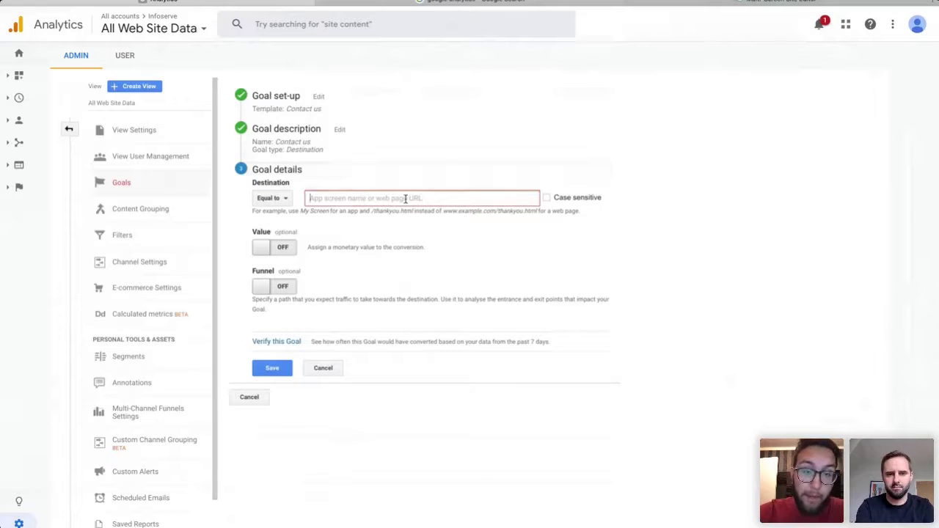
text(inf)
key(BackSpace)
key(BackSpace)
key(BackSpace)
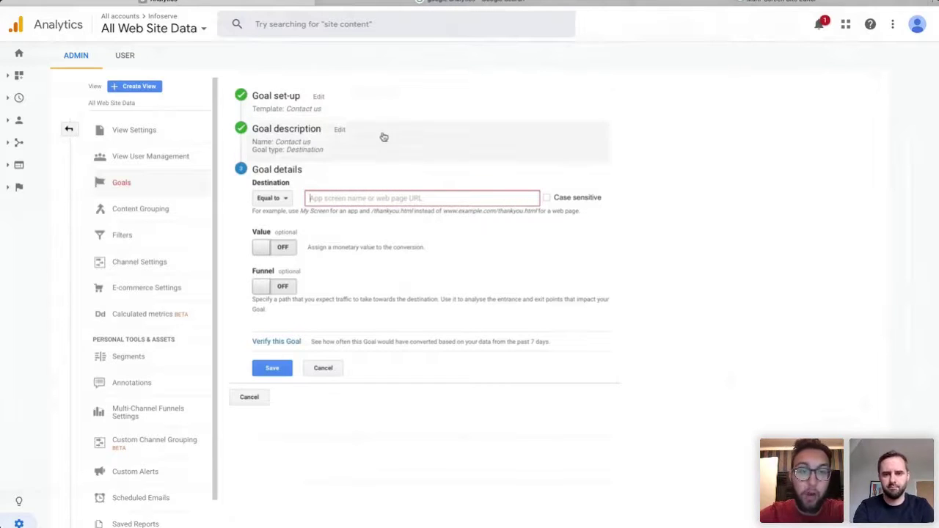
text(https://infos)
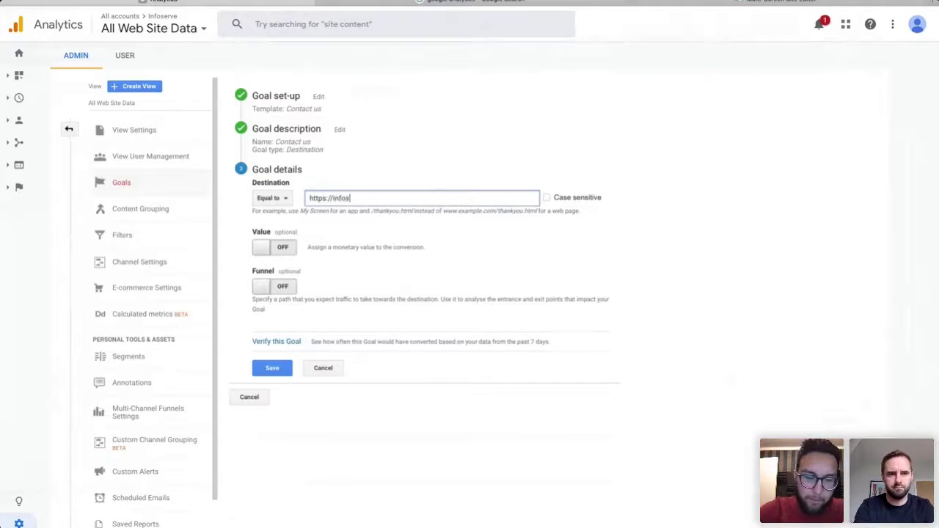
text(erve.com)
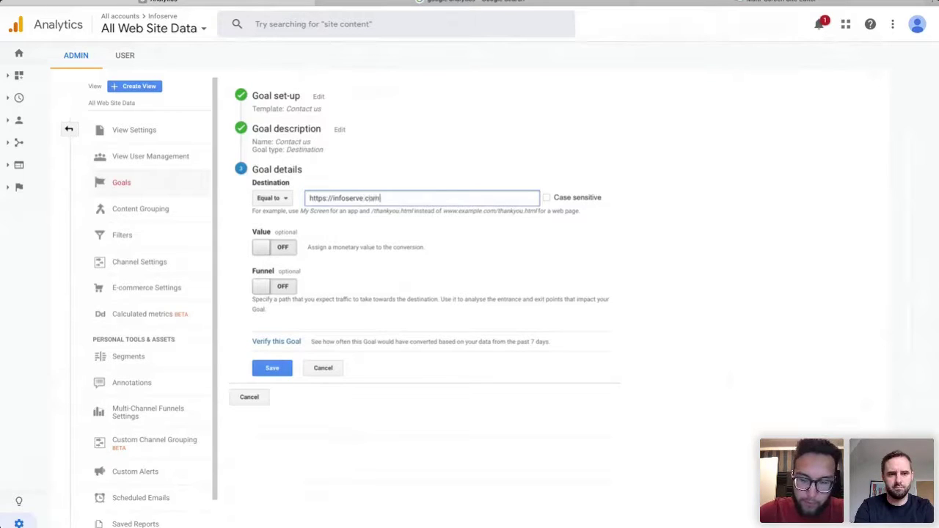
text(/thank-yo)
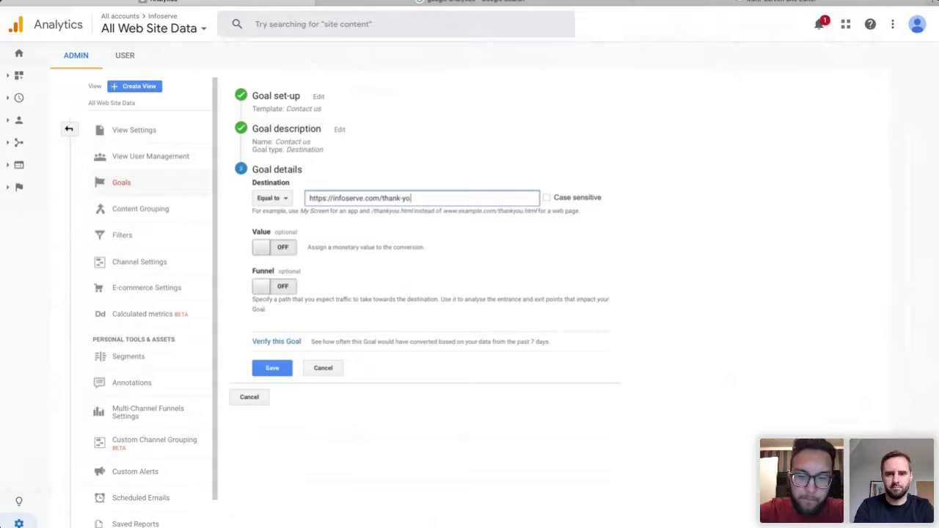
text(u)
click(616, 286)
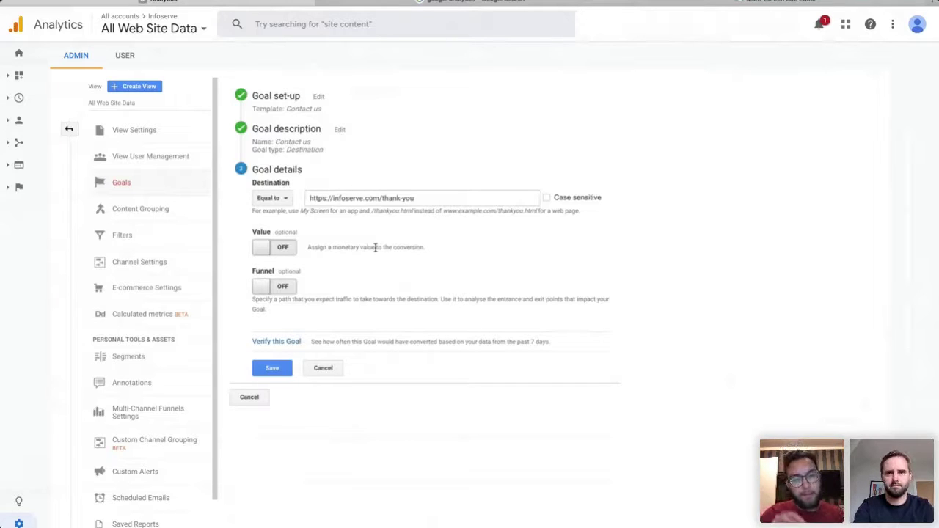
Turn on the goal's monetary value and set it to 1500 US dollars per conversion
click(279, 249)
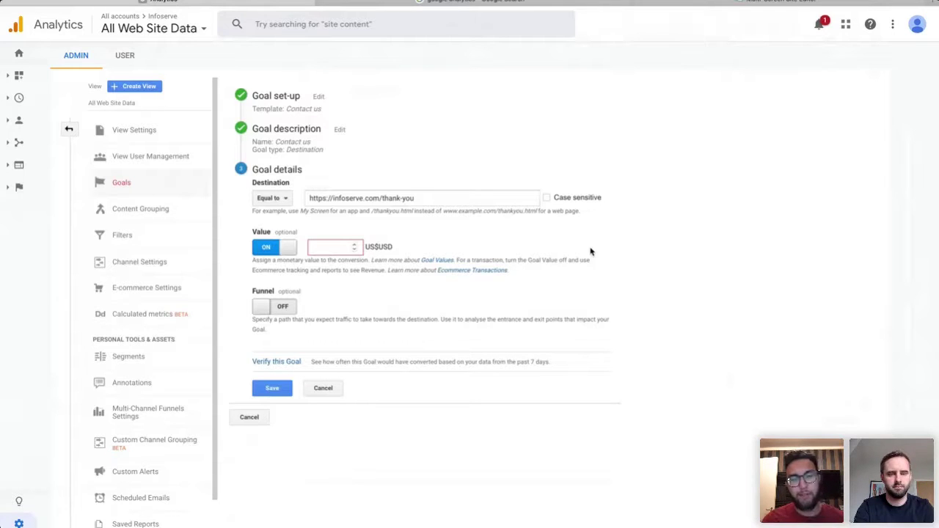
click(326, 246)
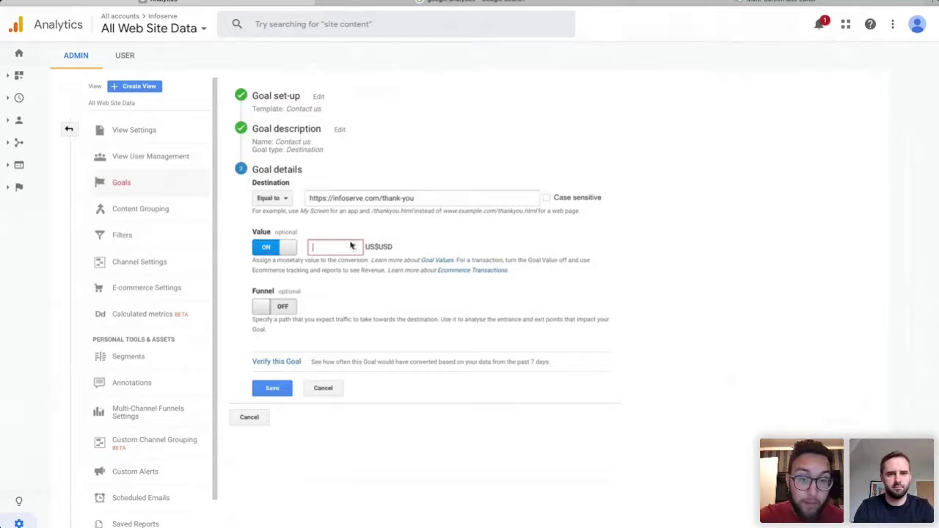
text(1500)
click(752, 324)
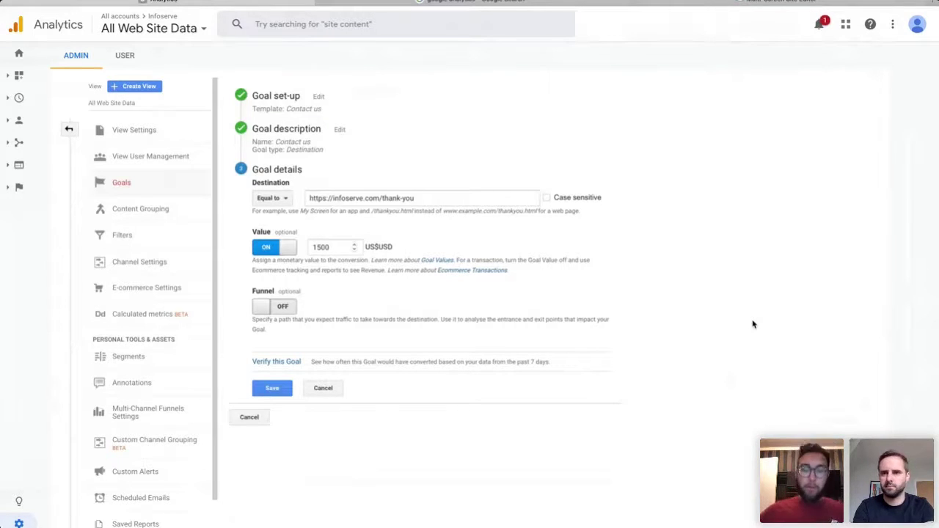
Look at the optional funnel steps, switch the funnel back off and save the Contact us goal
click(271, 308)
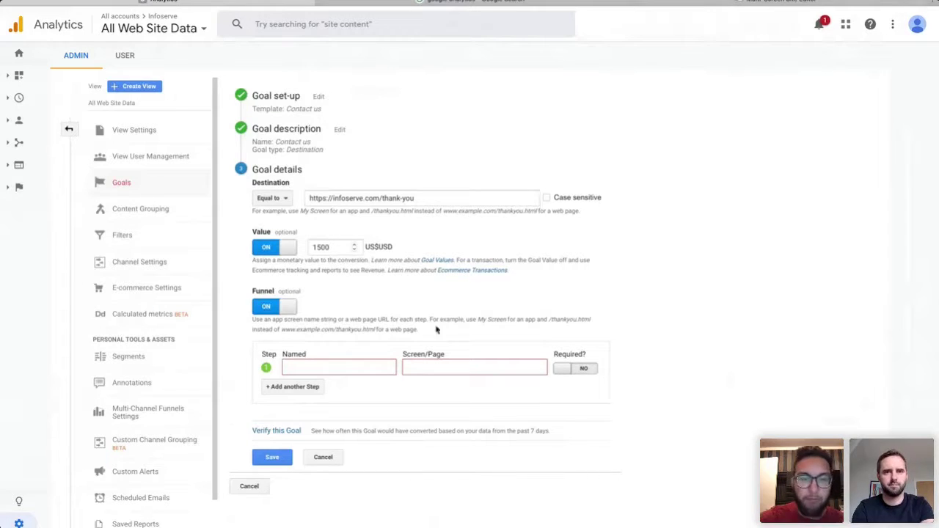
click(272, 308)
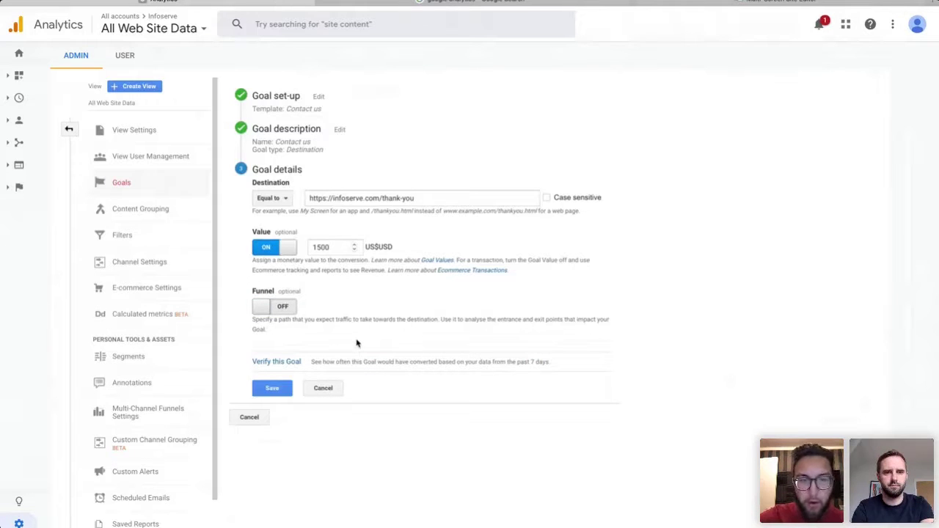
click(279, 390)
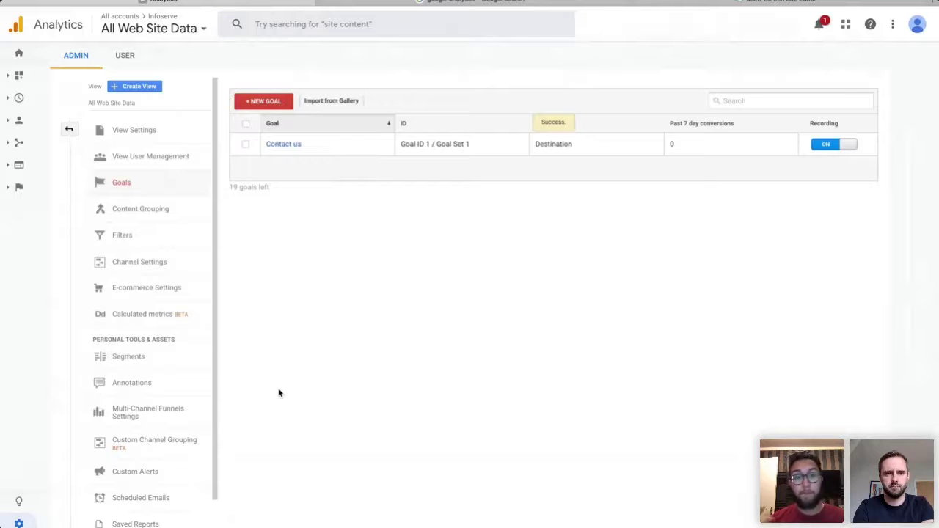
Start a new goal with the Custom set-up and continue to the goal description
click(273, 102)
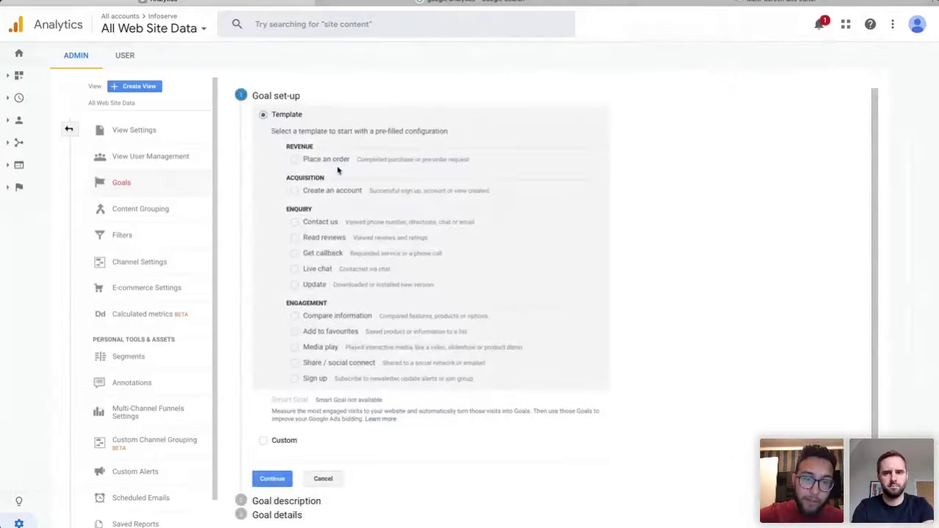
scroll(533, 367, down, 1)
click(263, 416)
scroll(518, 308, up, 1)
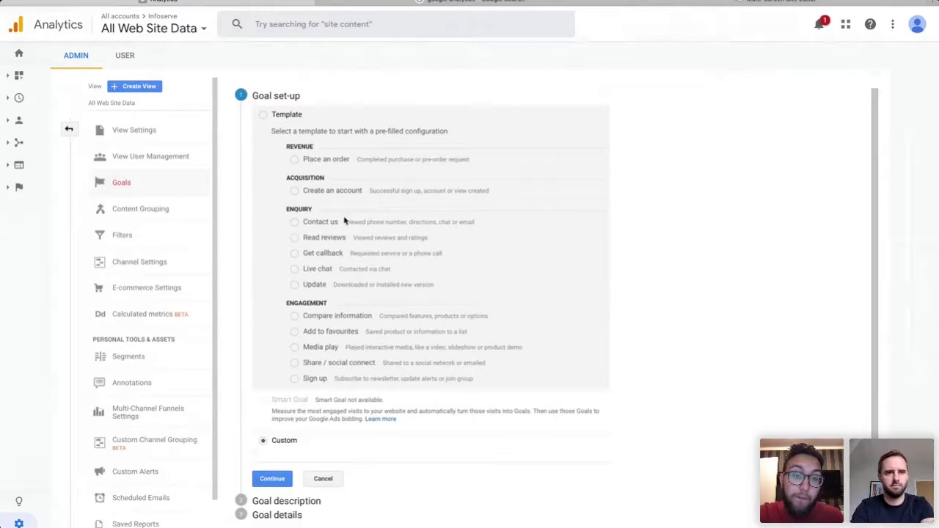
click(272, 478)
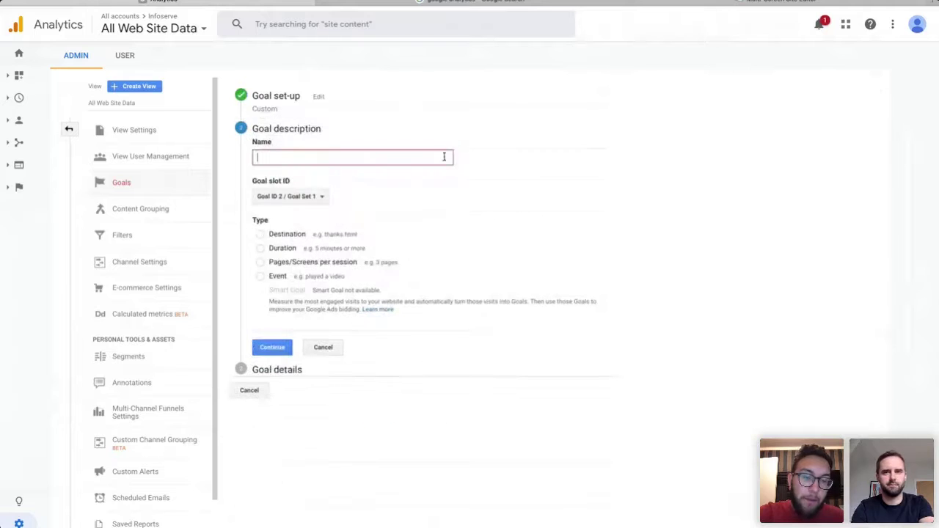
Name the goal Phone Call, choose the Event type and continue to the goal details
click(308, 198)
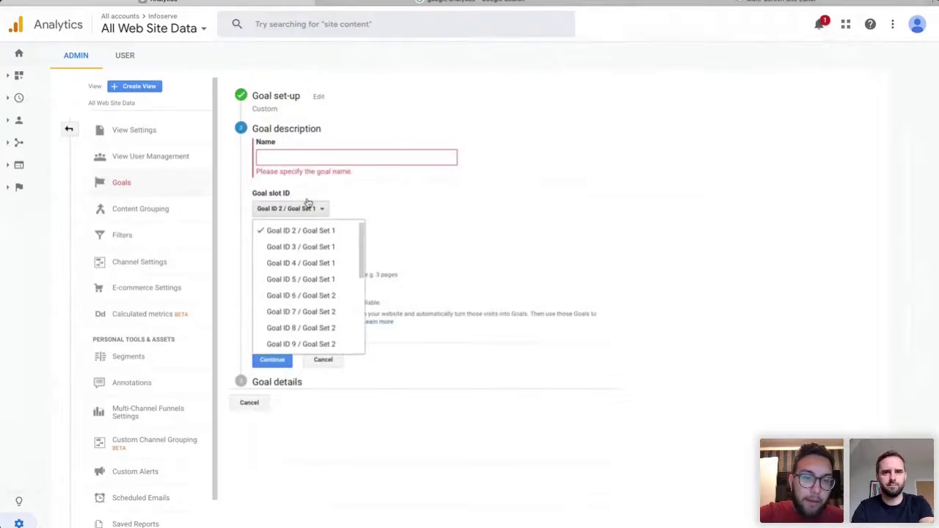
click(403, 204)
click(307, 159)
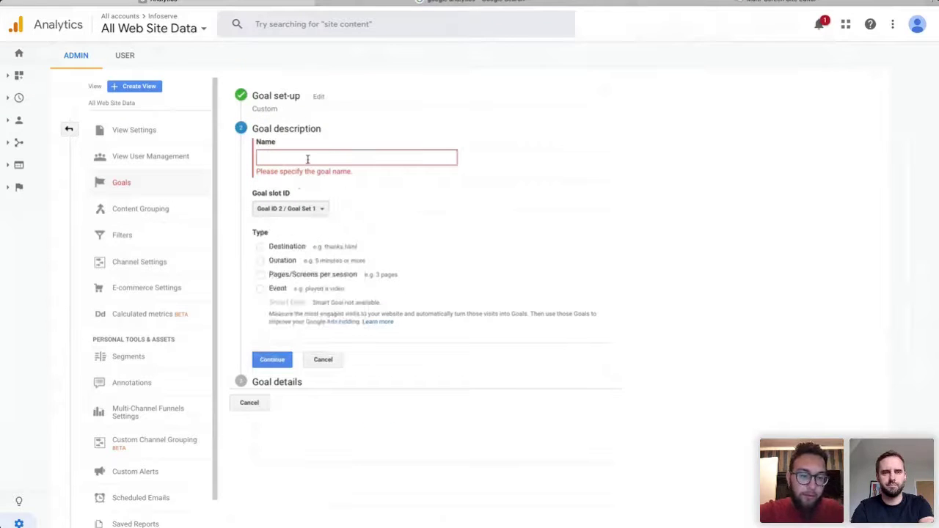
text(Phone Call)
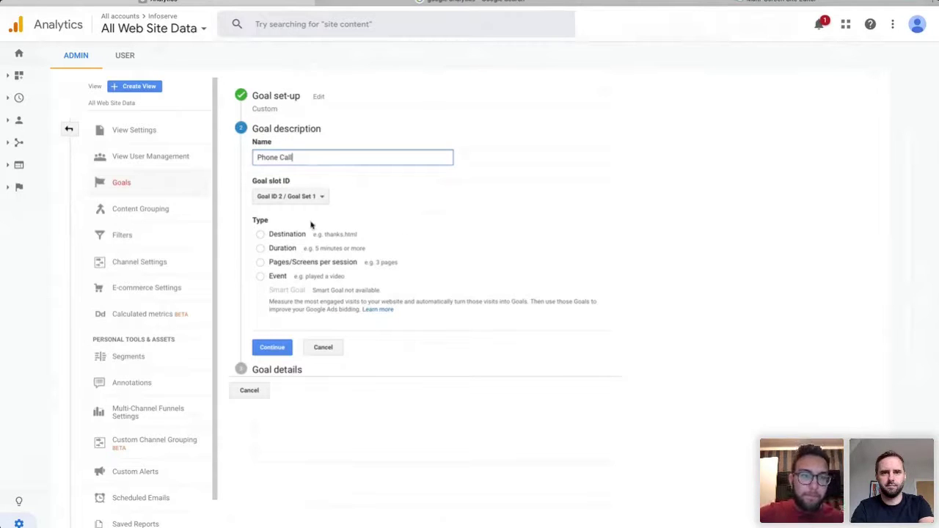
click(261, 277)
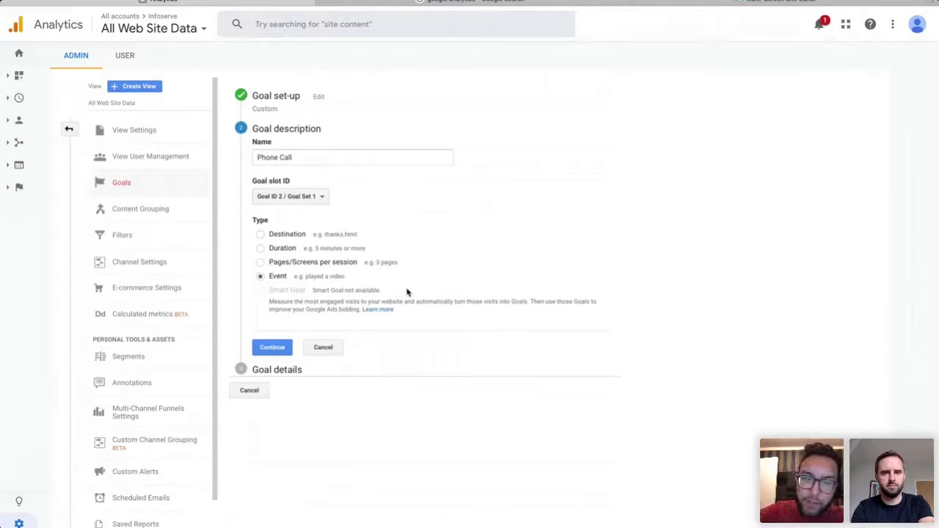
click(276, 349)
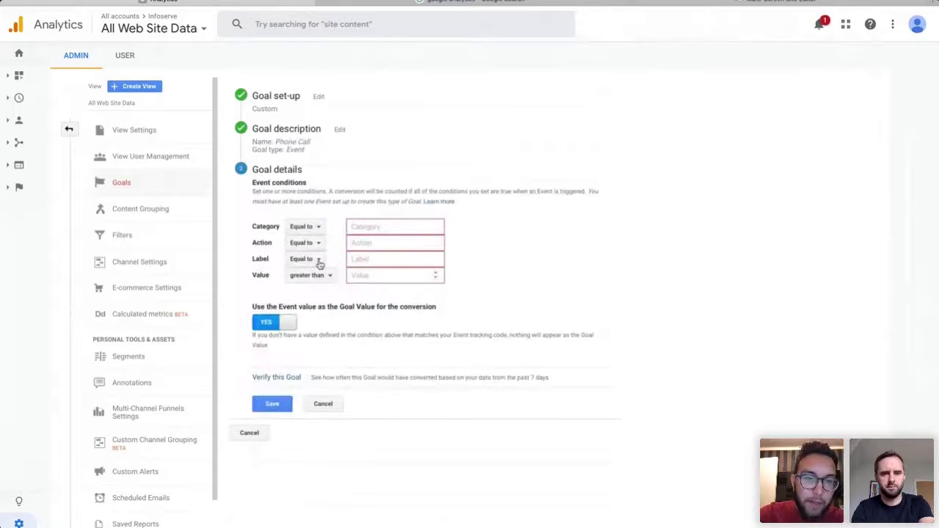
Examine the Category, Action, Label and Value event conditions and the match options for Category and Action
click(315, 226)
click(391, 210)
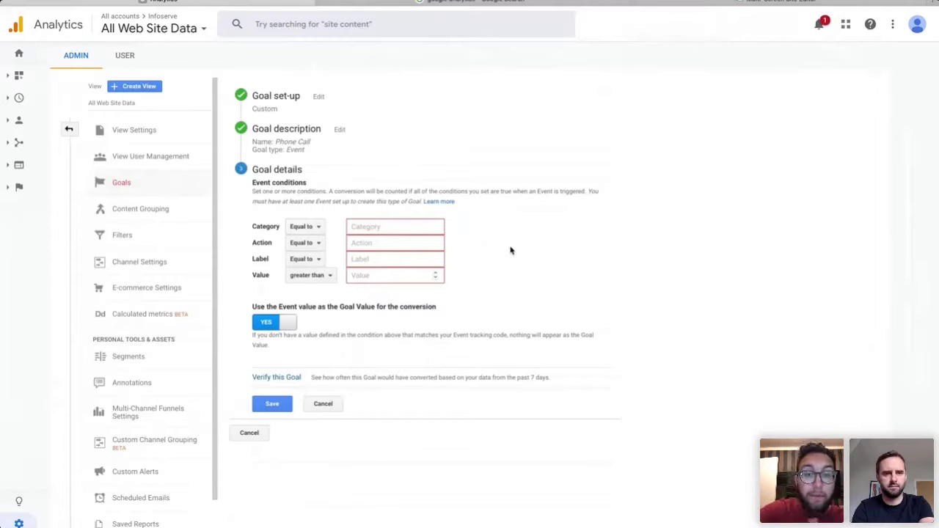
click(392, 275)
click(375, 262)
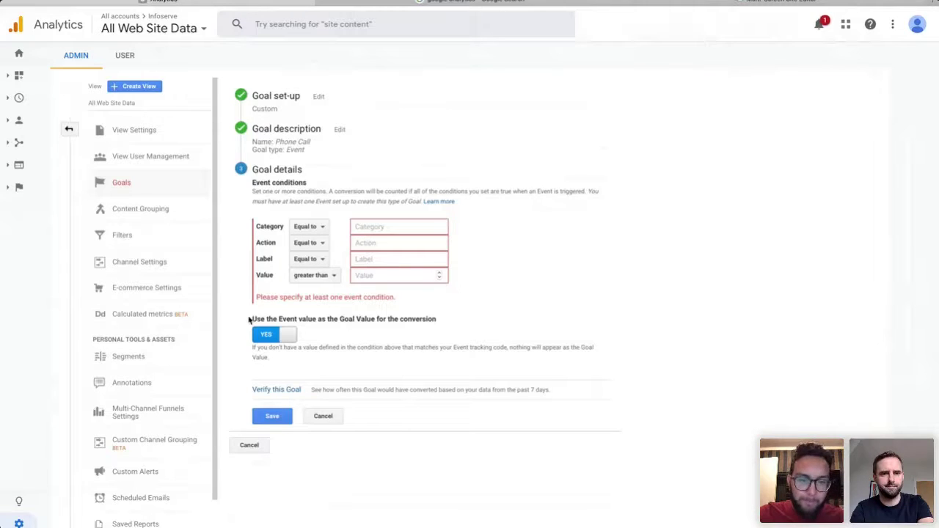
click(383, 228)
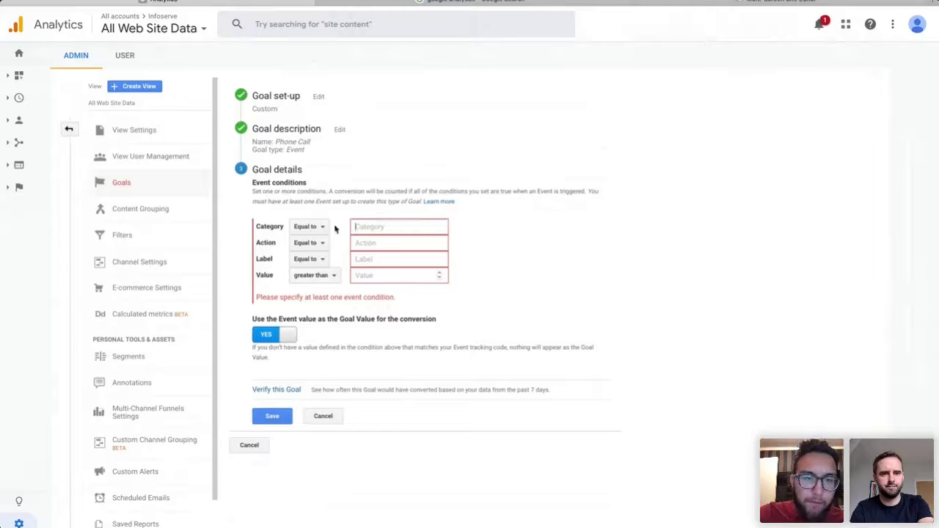
click(374, 242)
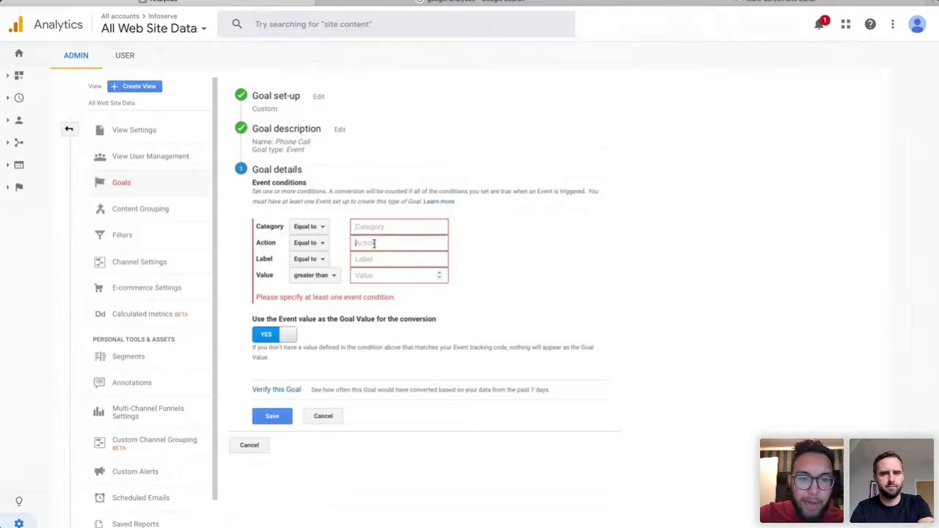
click(321, 245)
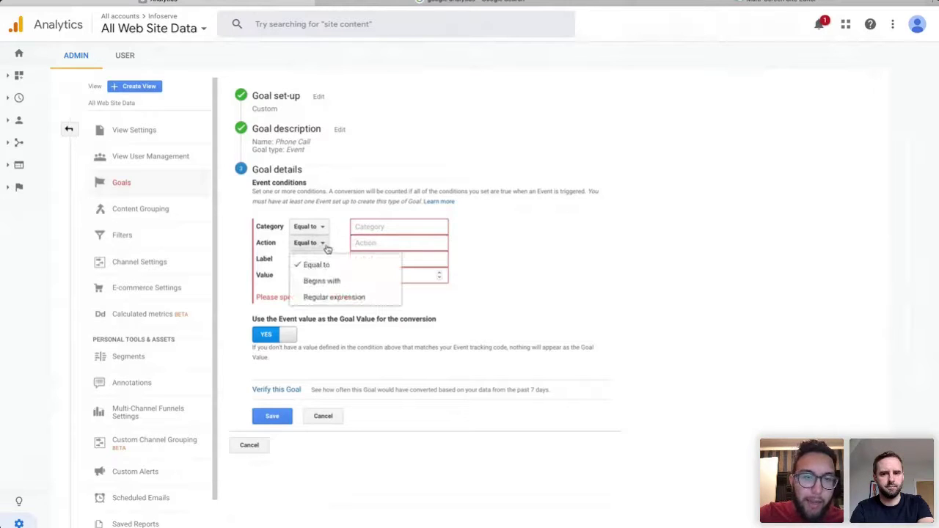
click(395, 242)
Open the help article on Events and read its Anatomy of Events and Category sections
click(440, 204)
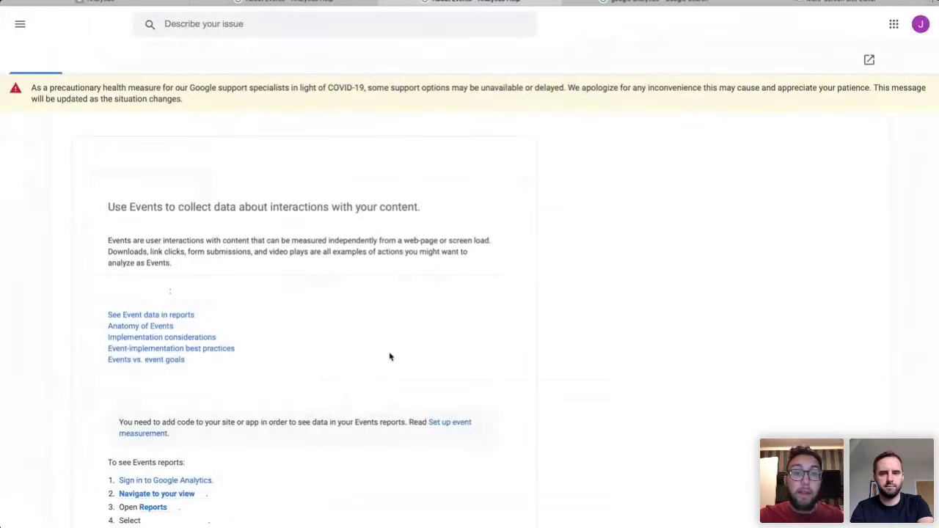
scroll(324, 282, down, 2)
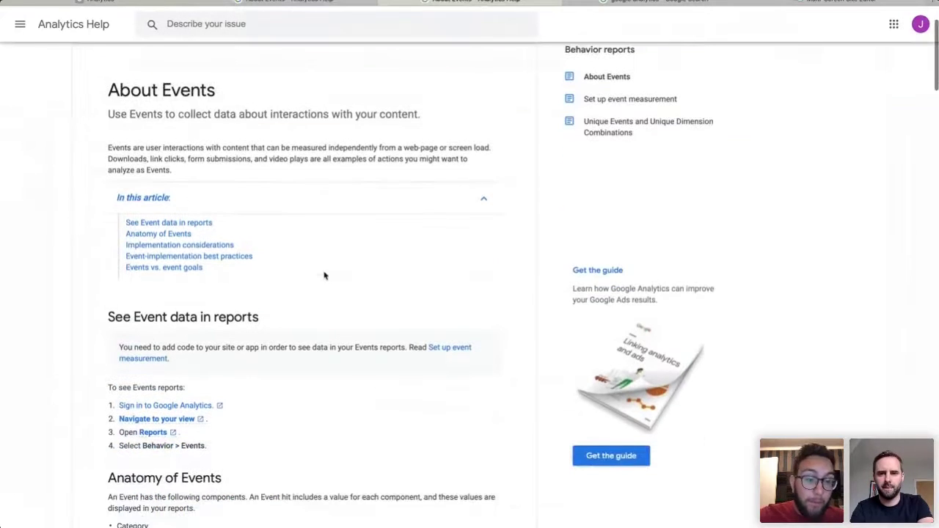
scroll(324, 275, down, 3)
scroll(323, 366, down, 1)
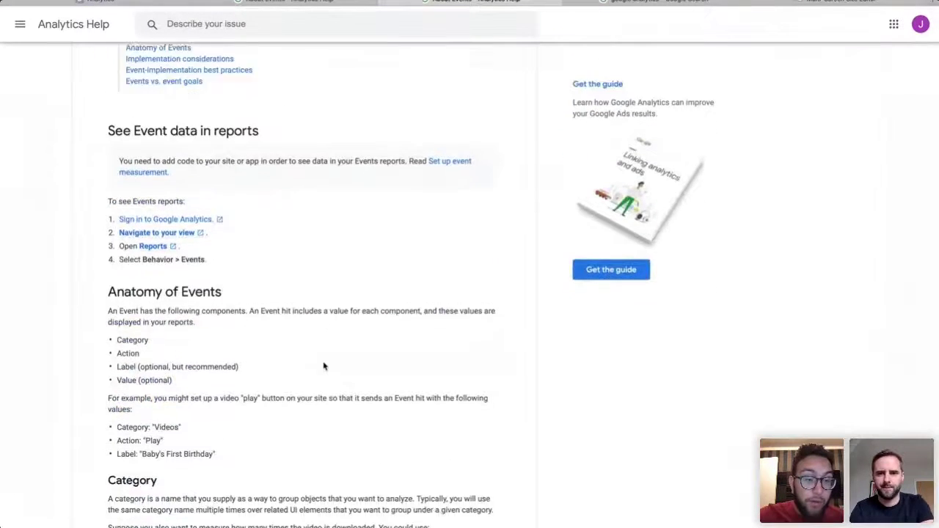
scroll(262, 330, down, 1)
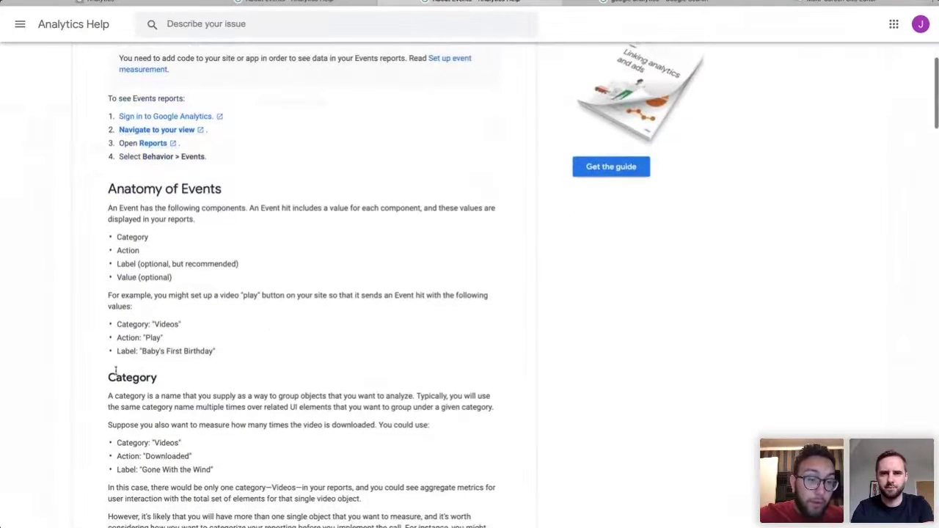
scroll(221, 384, down, 1)
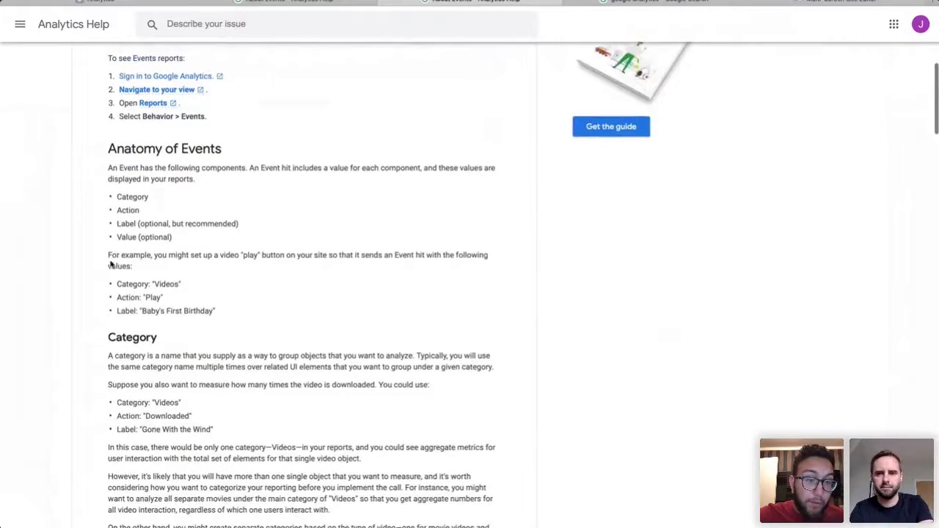
scroll(162, 352, down, 1)
scroll(266, 304, down, 2)
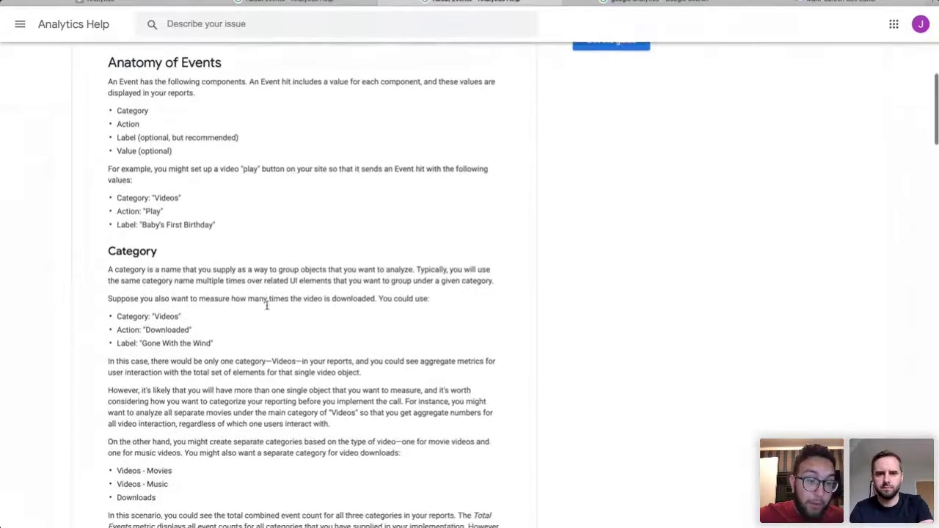
scroll(267, 305, up, 5)
scroll(267, 309, up, 4)
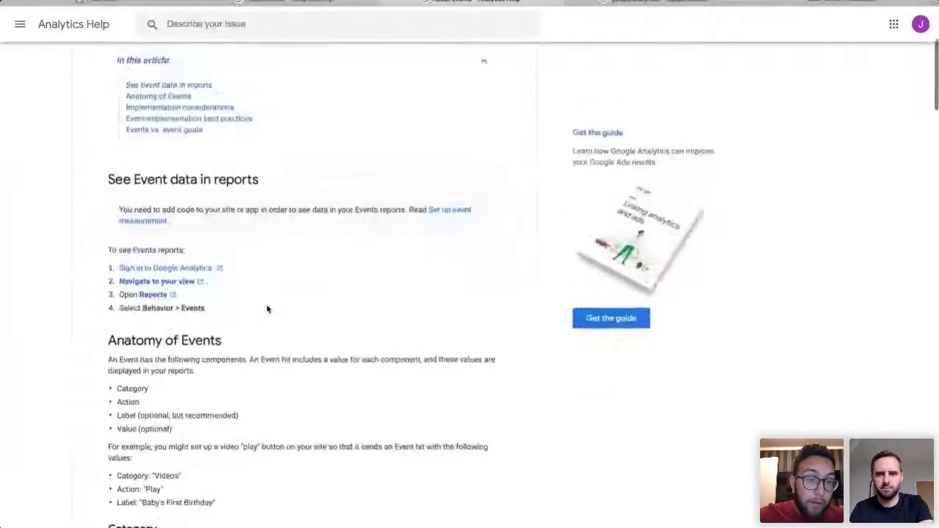
Read the article's Action, Label and Implementation considerations sections, then close the article and return to the goal details
scroll(267, 309, down, 11)
scroll(268, 310, down, 4)
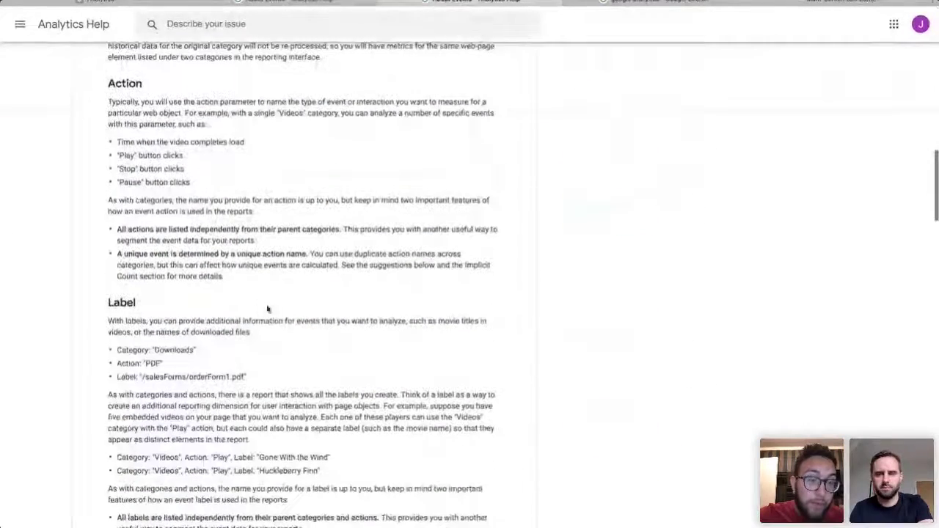
scroll(233, 206, down, 1)
scroll(200, 306, down, 2)
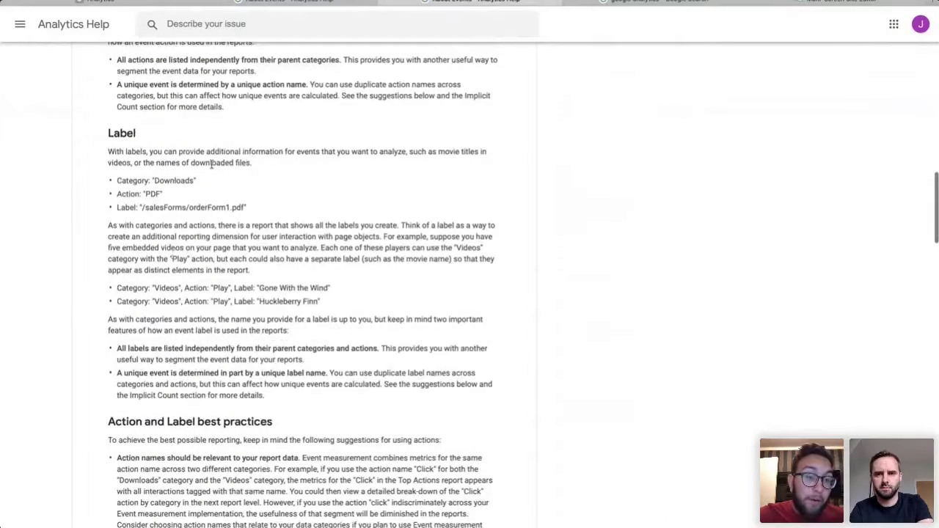
scroll(249, 220, down, 6)
scroll(291, 277, down, 9)
scroll(266, 266, down, 6)
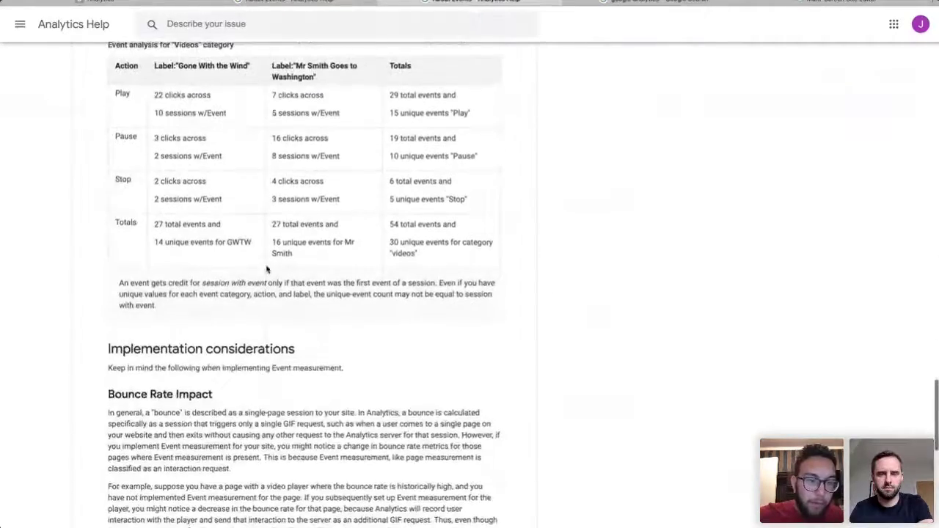
scroll(345, 411, down, 2)
scroll(293, 314, up, 2)
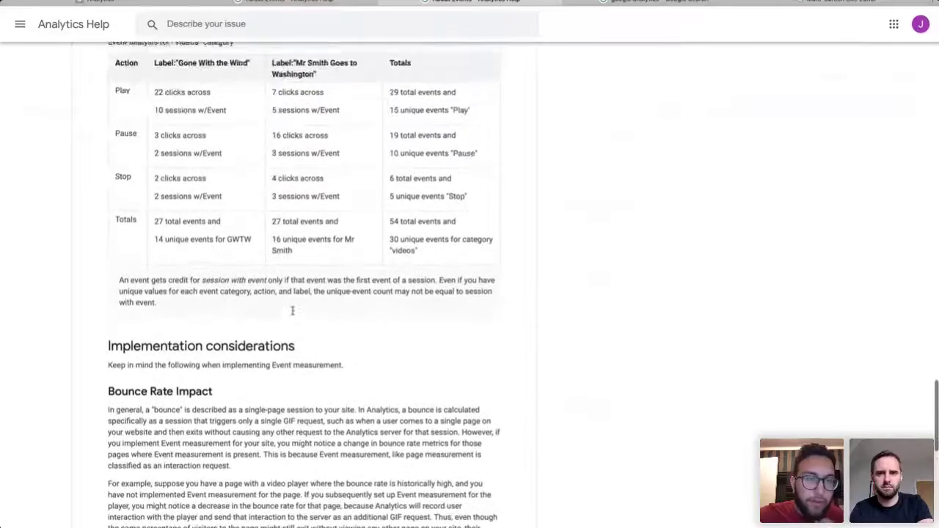
scroll(245, 230, down, 6)
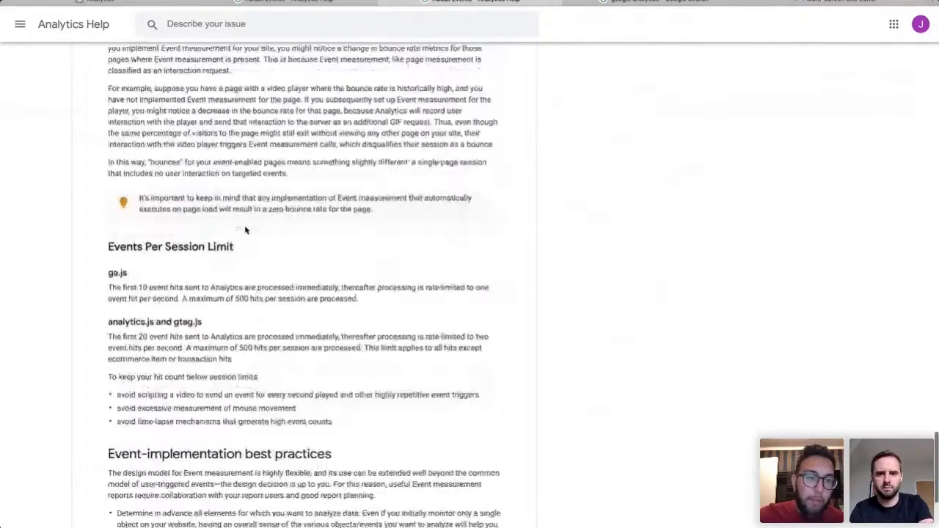
scroll(245, 227, up, 15)
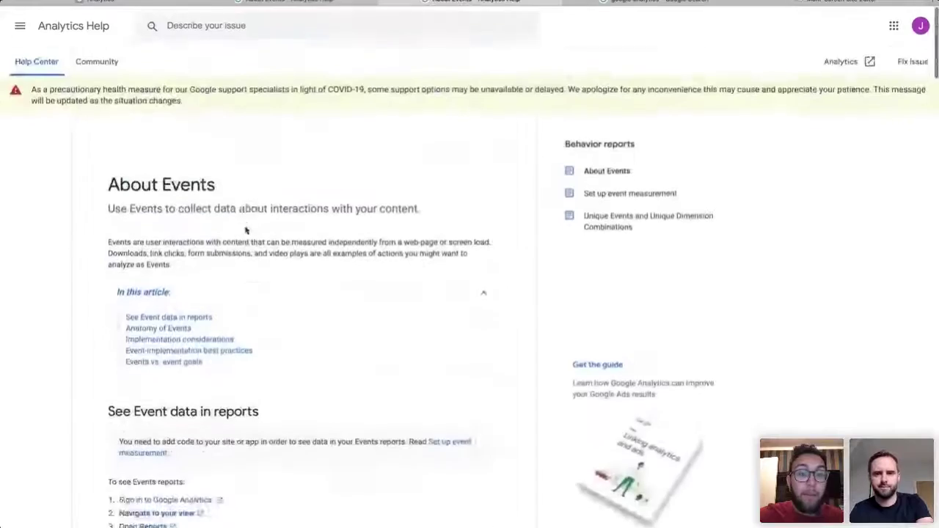
key(ctrl+w)
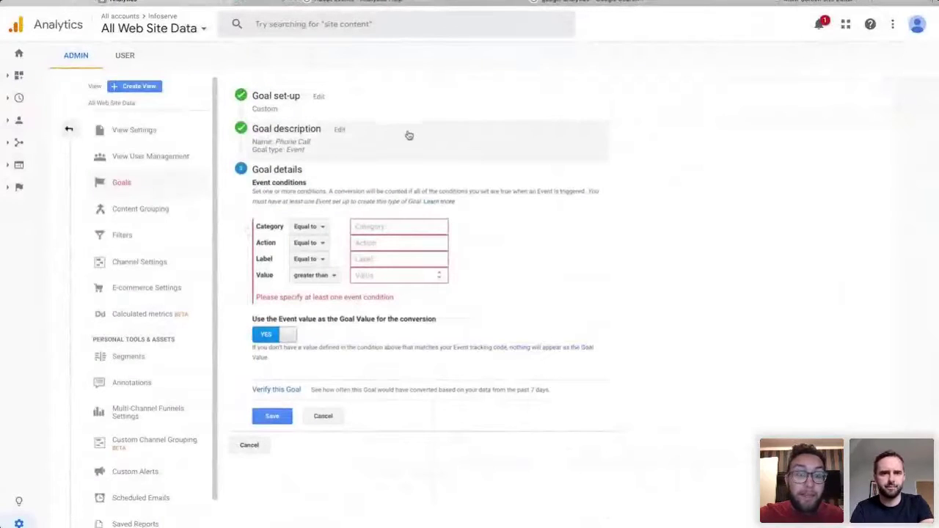
Reopen the Phone Call goal's description, check the WebinarJam room and return to Google Analytics
click(340, 130)
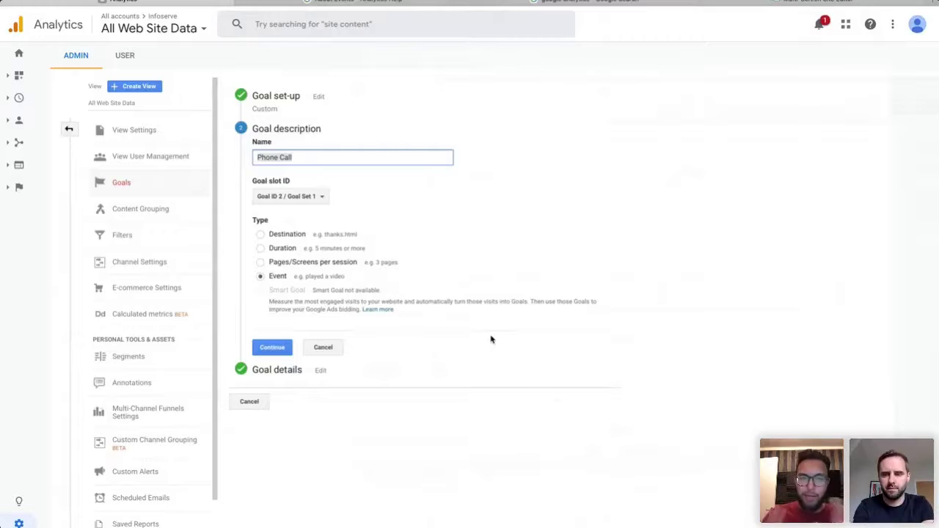
key(ctrl+Left)
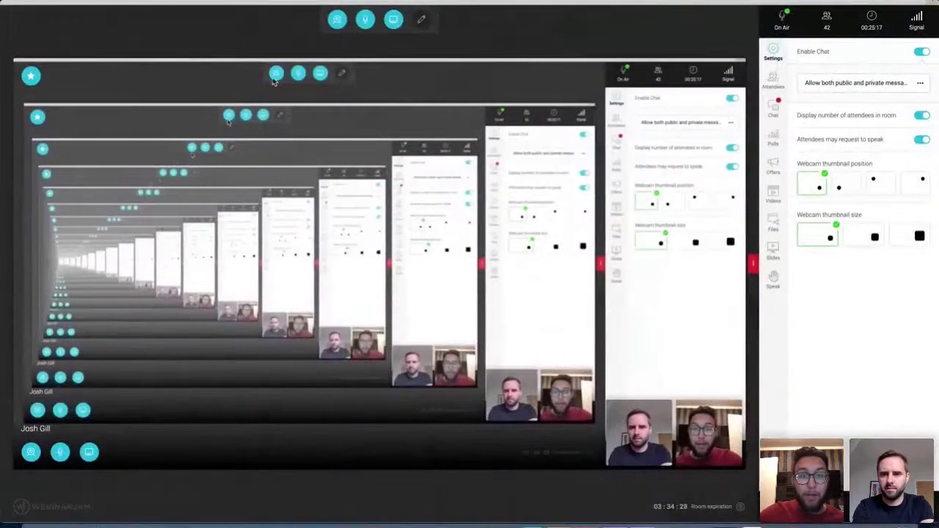
key(ctrl+Right)
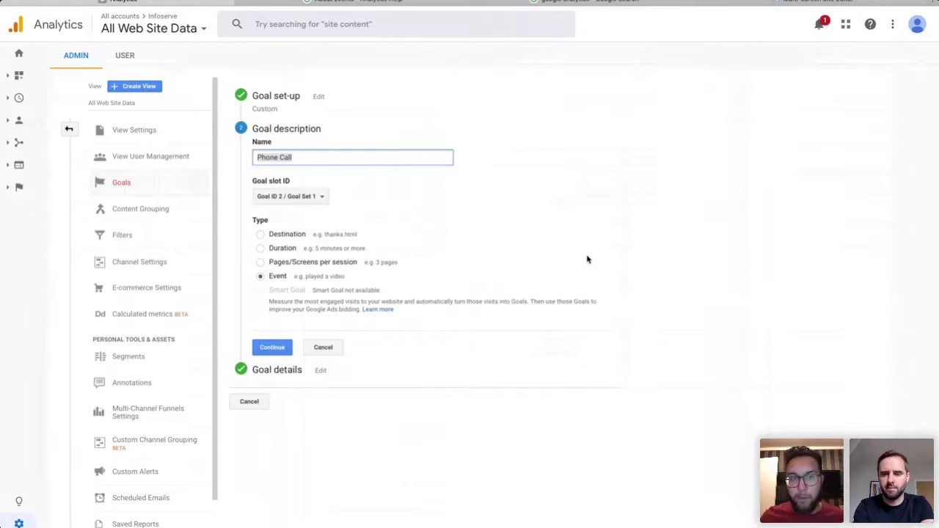
Open the Infoserve property's tracking code in the admin settings and select the entire Global Site Tag (gtag.js) snippet
click(19, 523)
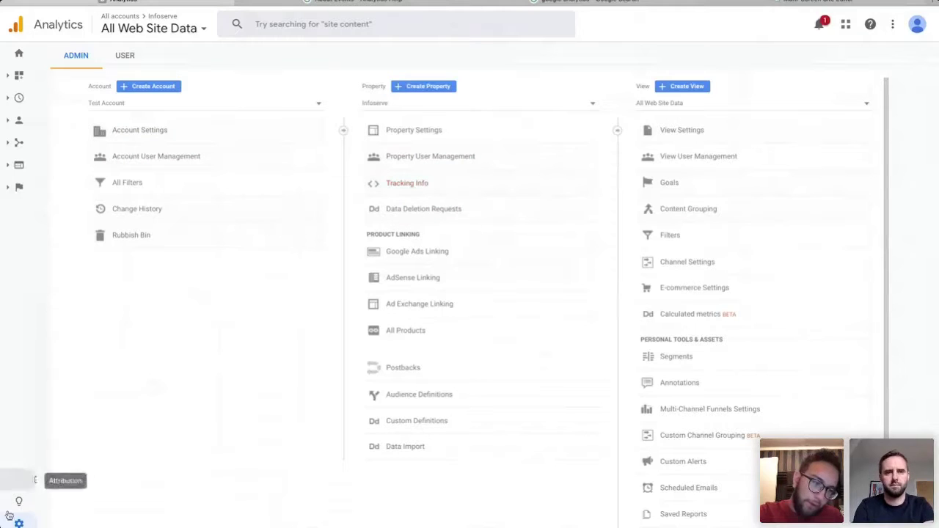
click(412, 185)
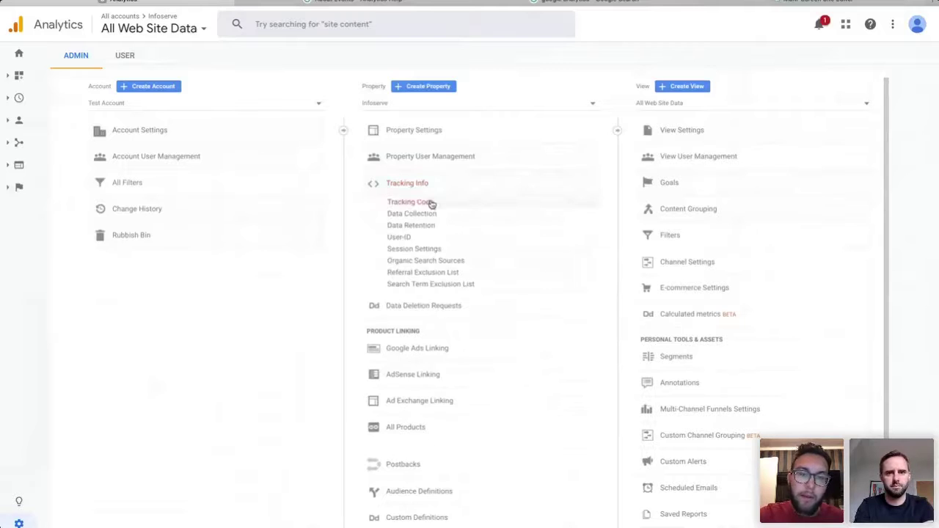
click(431, 212)
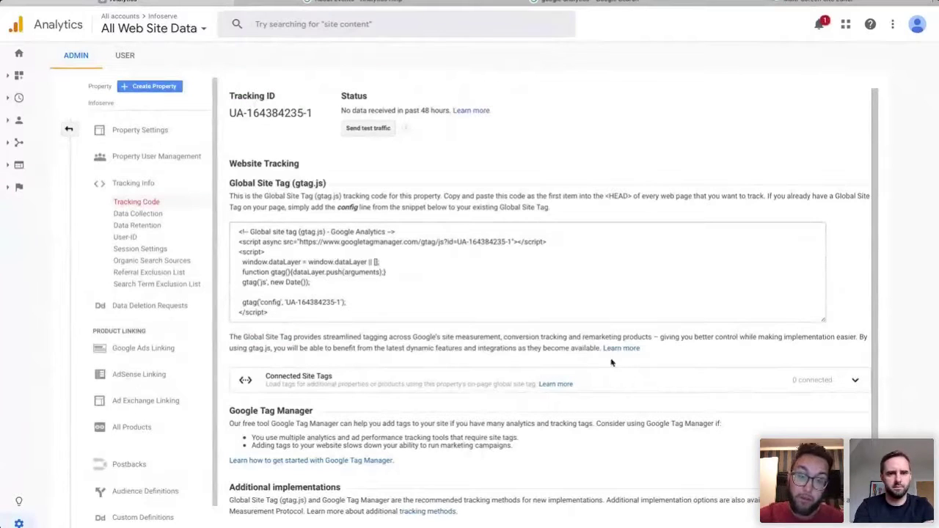
scroll(631, 273, down, 1)
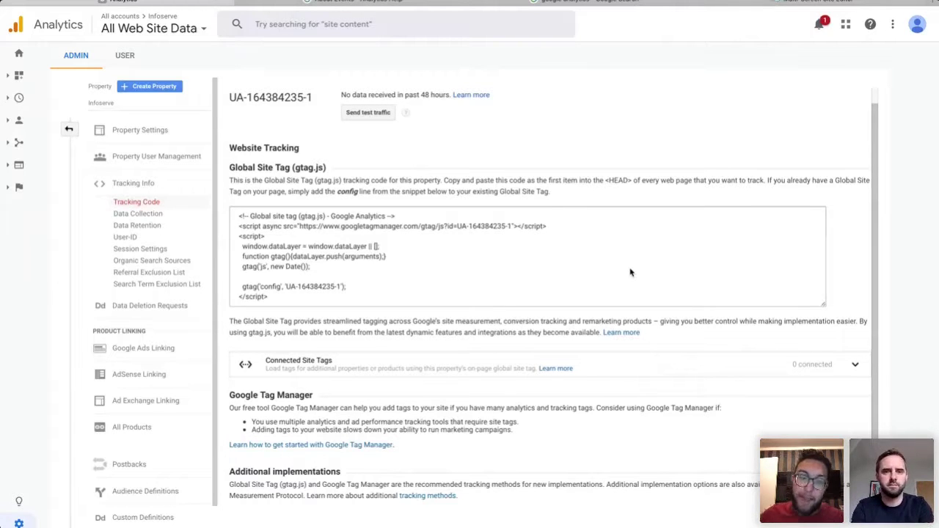
drag(306, 298, 235, 203)
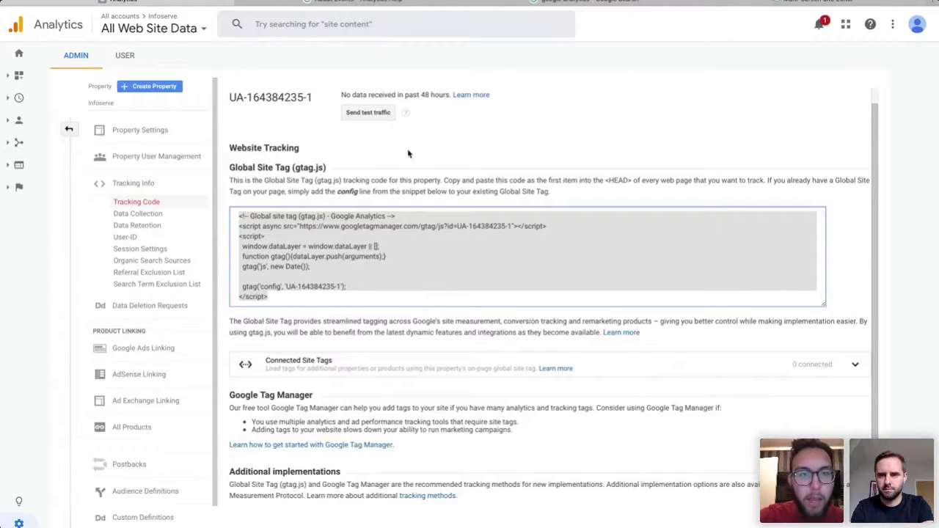
Switch to the Infoserve site editor for the Pet Clinic website and open the empty Google Analytics account field in the site settings
click(494, 132)
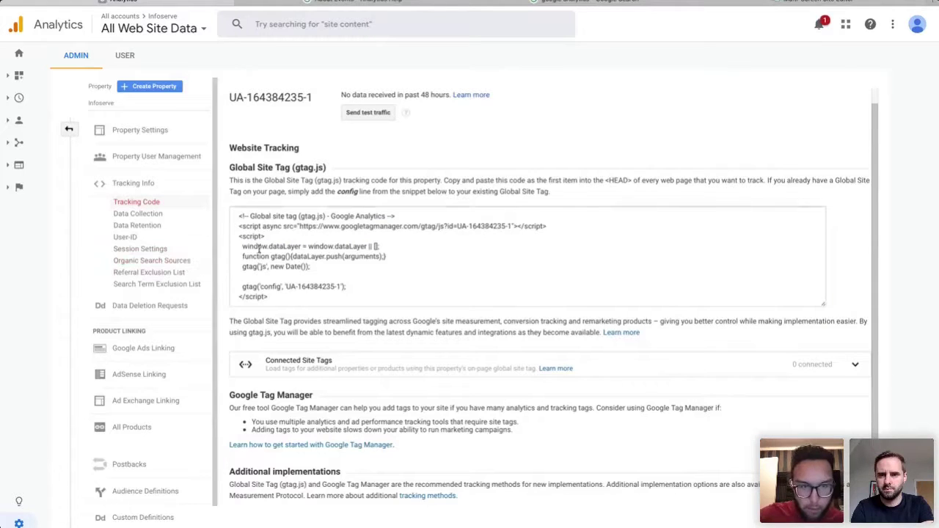
click(748, 4)
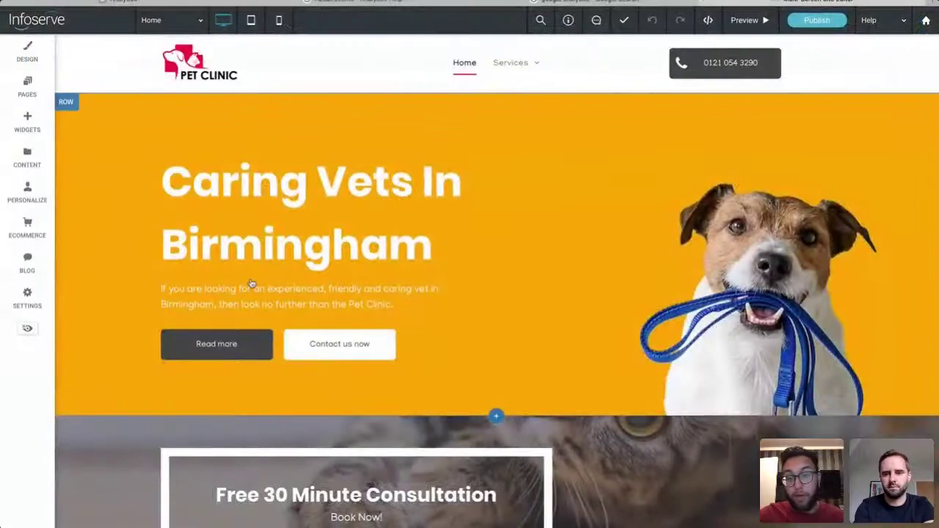
scroll(555, 301, down, 5)
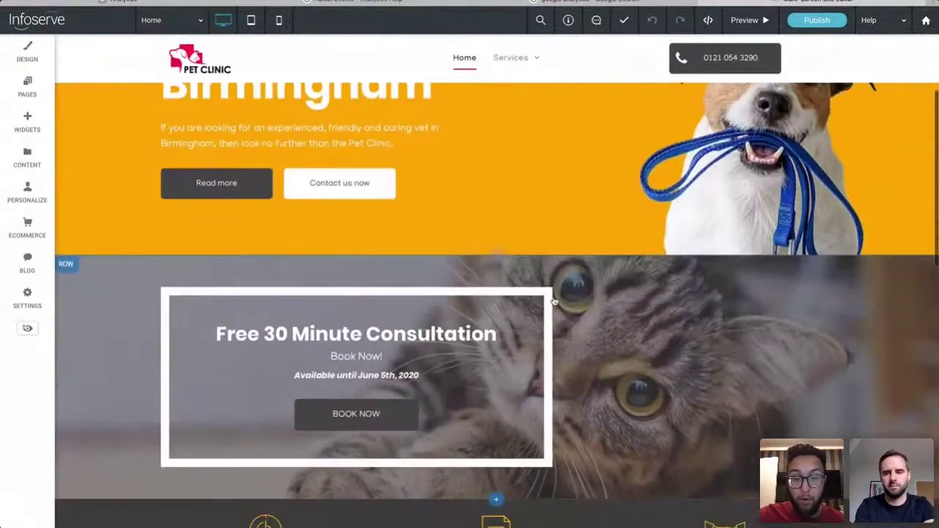
scroll(484, 193, up, 5)
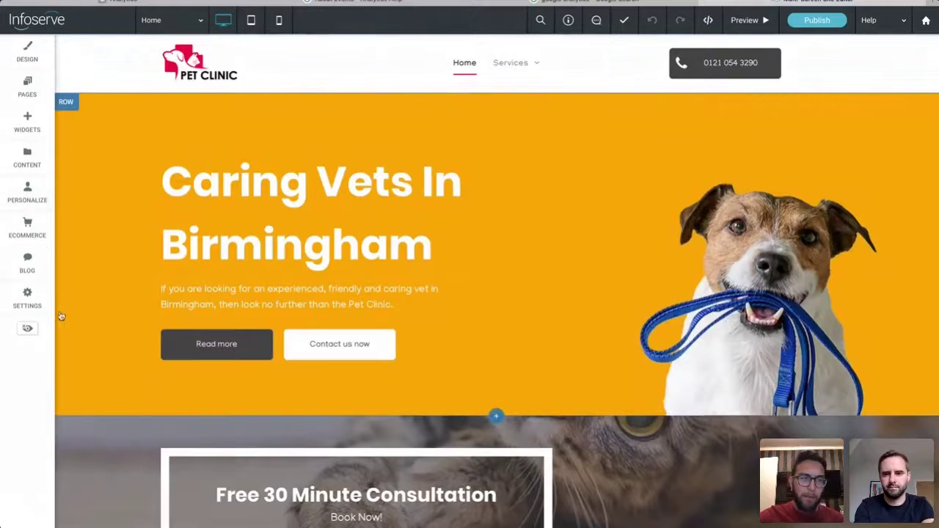
click(20, 302)
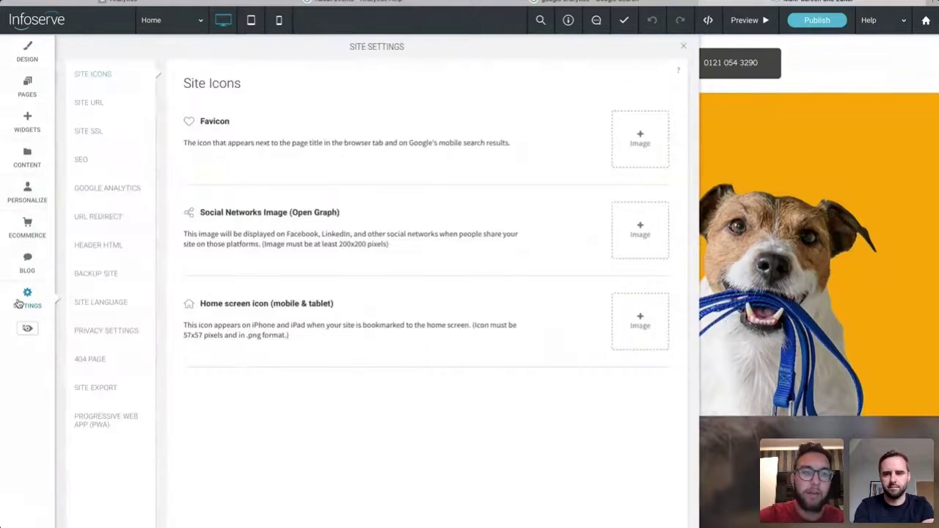
click(99, 195)
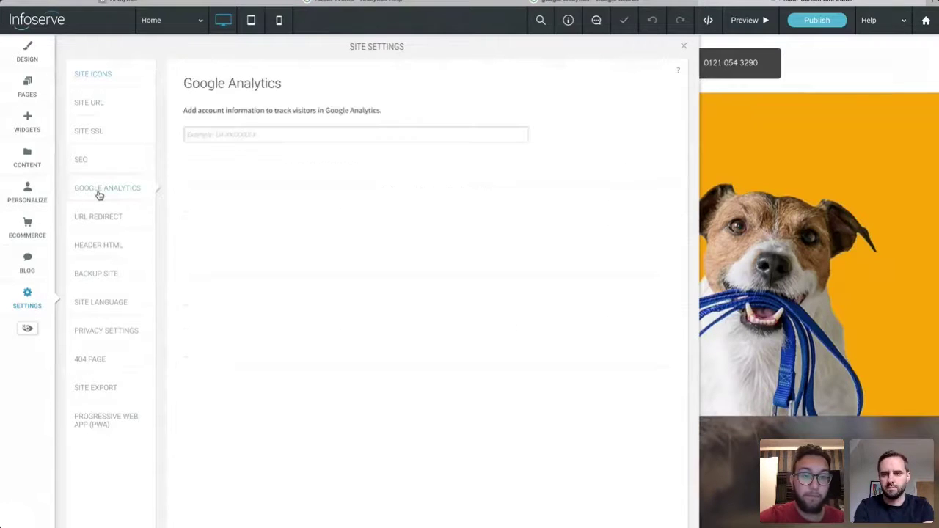
click(208, 129)
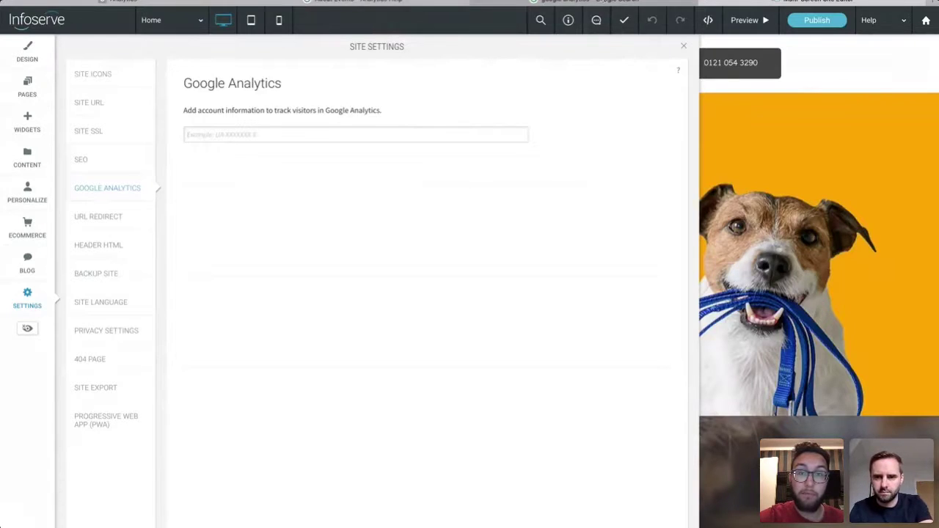
Copy the property's tracking ID from Google Analytics and paste it into the site editor's Google Analytics account field
click(561, 2)
click(374, 2)
click(174, 3)
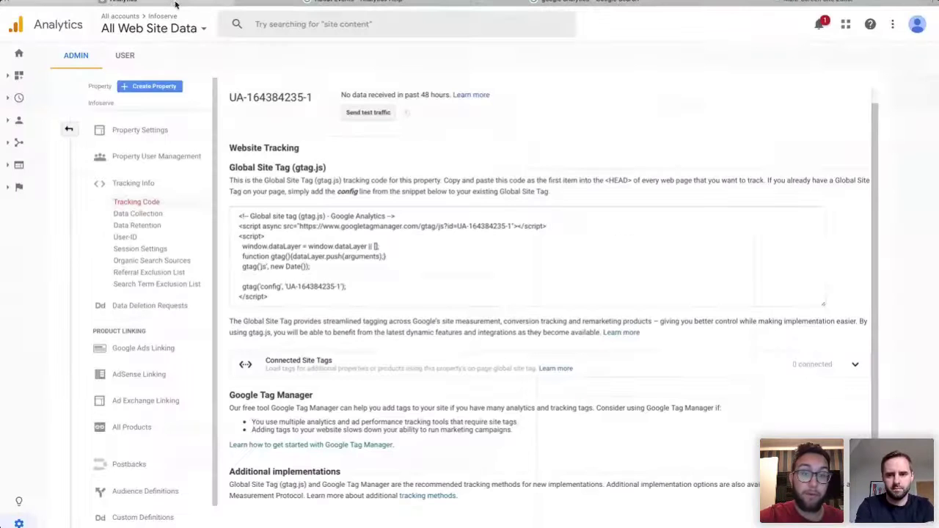
mouse_move(329, 98)
mouse_down()
mouse_move(229, 98)
mouse_move(313, 97)
mouse_up()
key(ctrl+c)
click(230, 97)
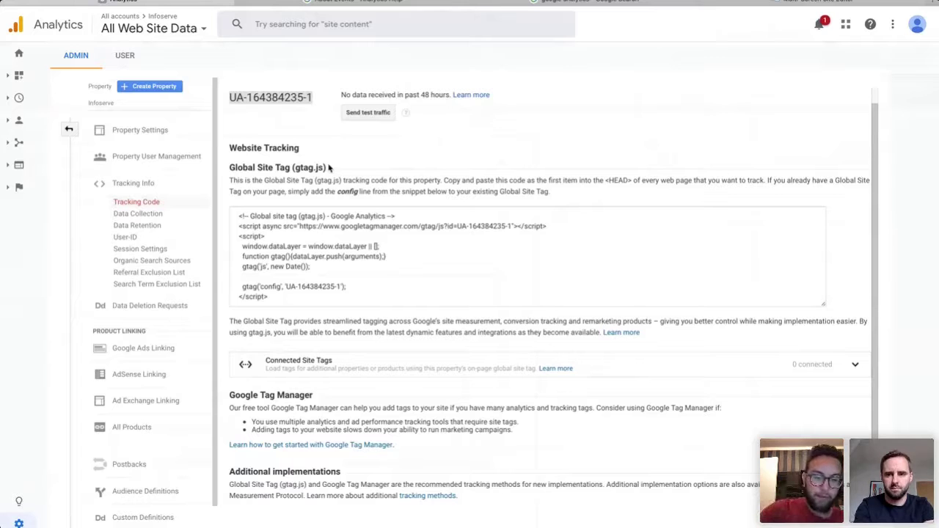
click(777, 3)
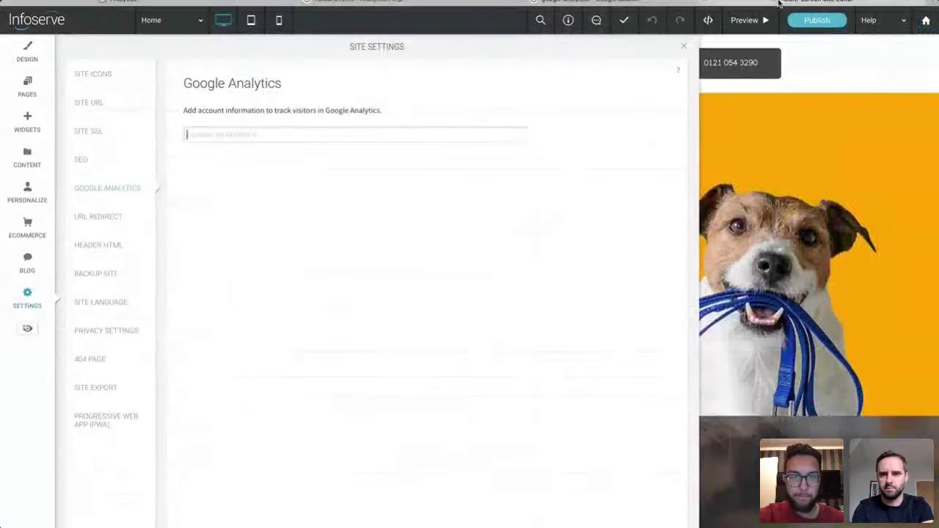
key(ctrl+v)
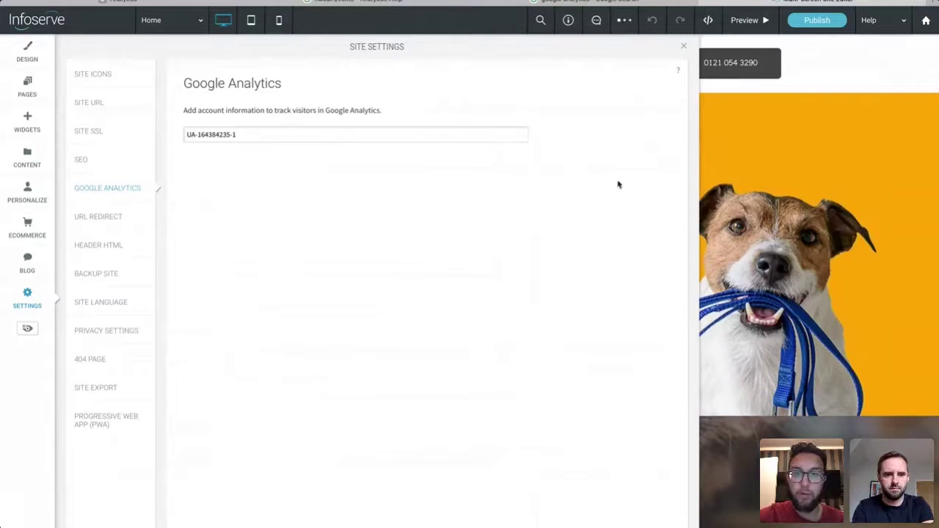
Close the site settings and reopen their Google Analytics section to check the saved tracking ID
click(683, 46)
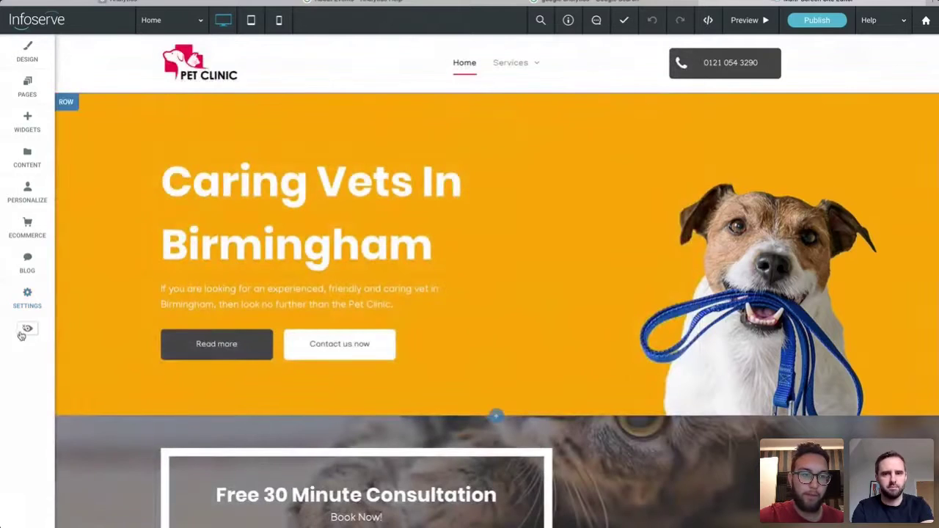
click(32, 303)
double_click(102, 187)
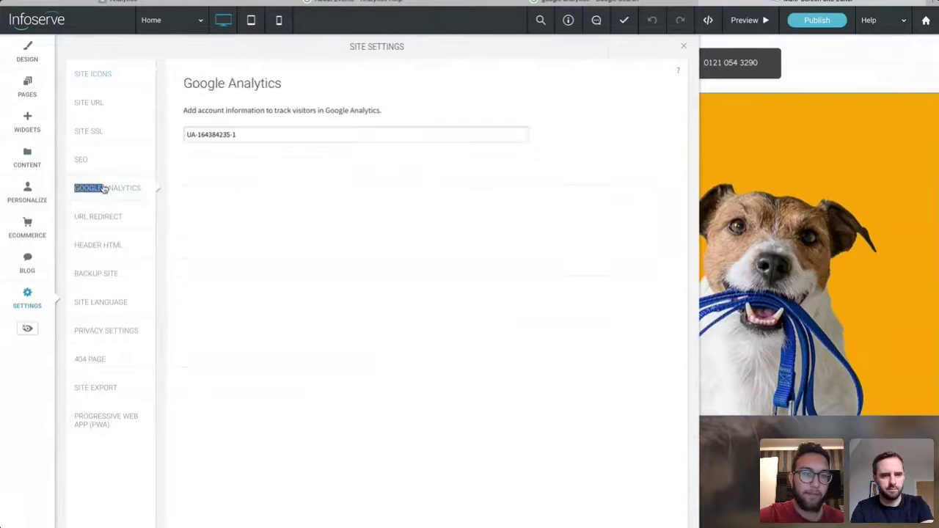
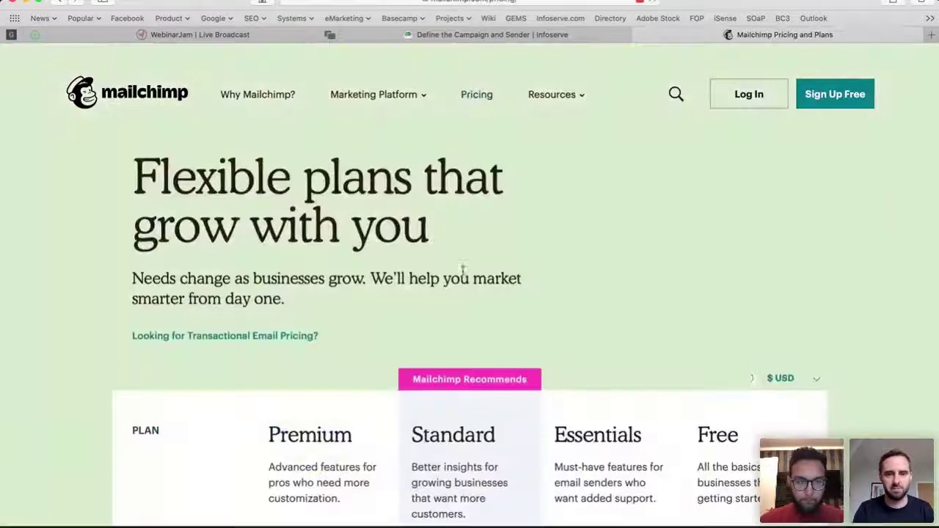
Compare the prices and top features of the Mailchimp plans, then close the pricing page and return to the Infoserve campaign setup
scroll(462, 272, down, 1)
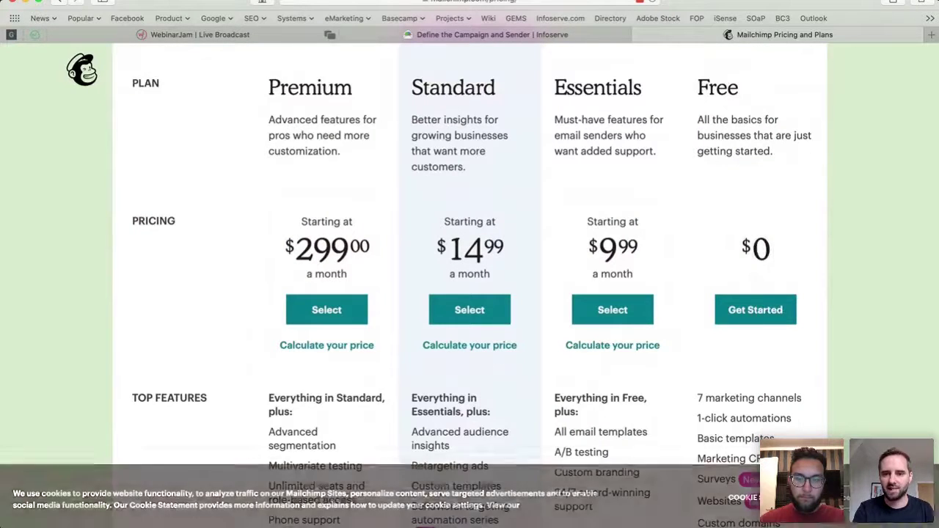
scroll(792, 419, down, 4)
scroll(794, 420, up, 2)
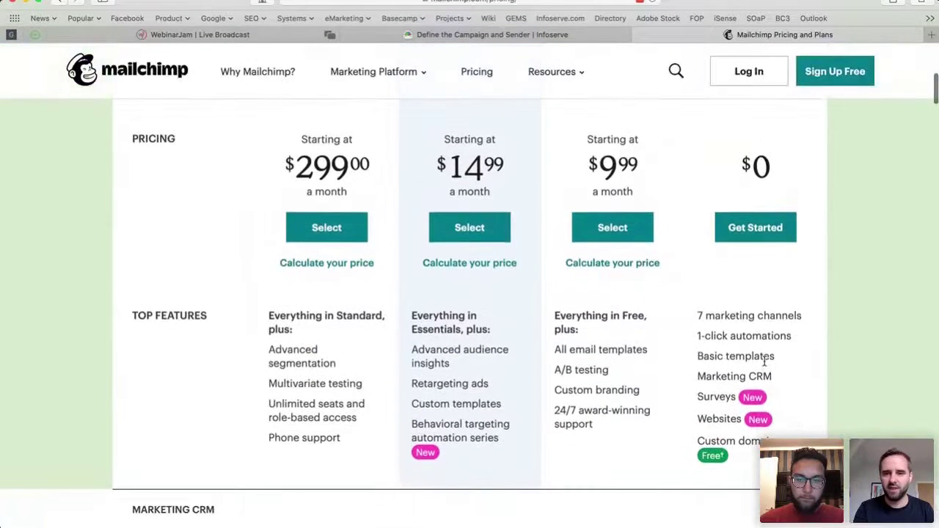
scroll(794, 420, up, 5)
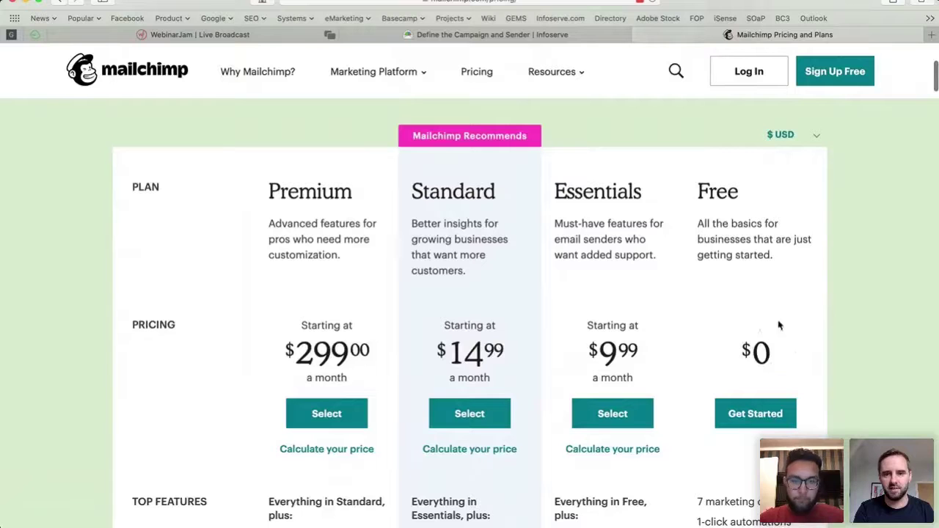
scroll(739, 328, down, 1)
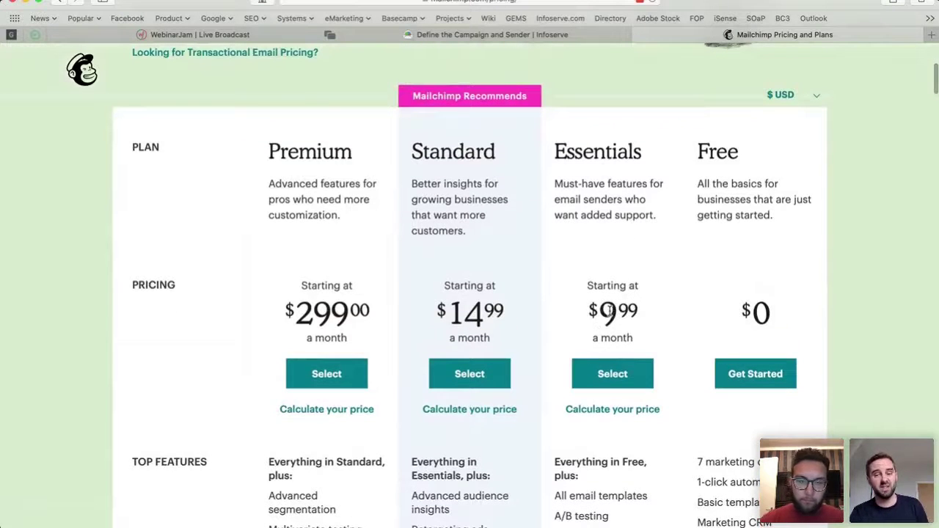
scroll(609, 312, down, 2)
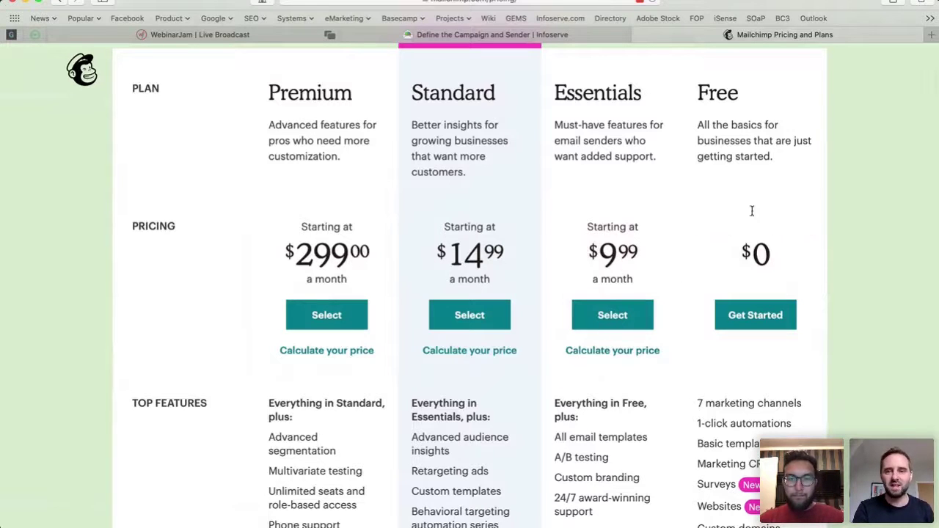
click(637, 35)
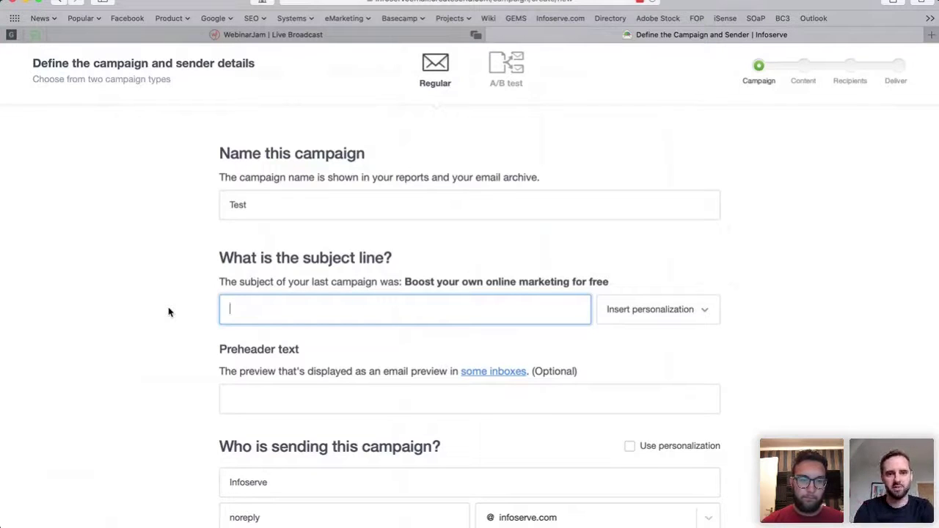
Switch the Test campaign from Regular to A/B test and bring up its subject line fields for versions A and B
scroll(169, 311, up, 2)
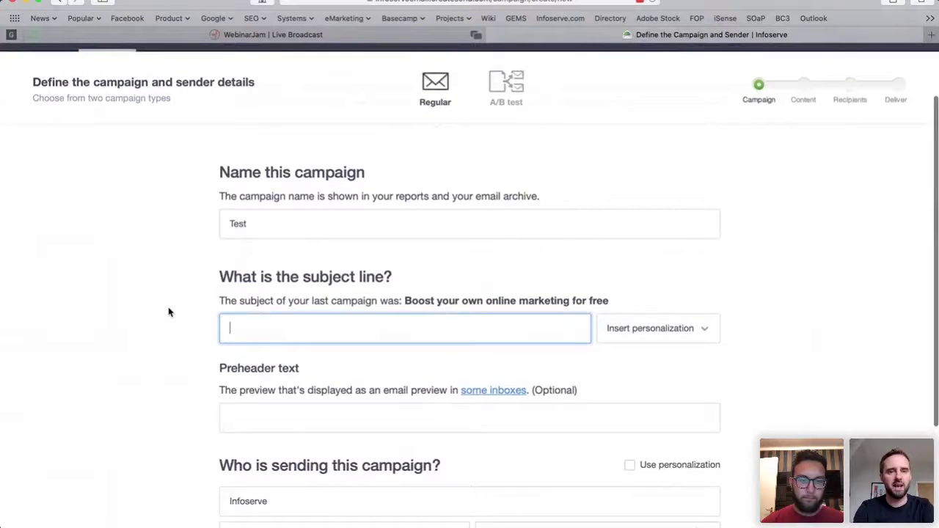
scroll(168, 312, up, 2)
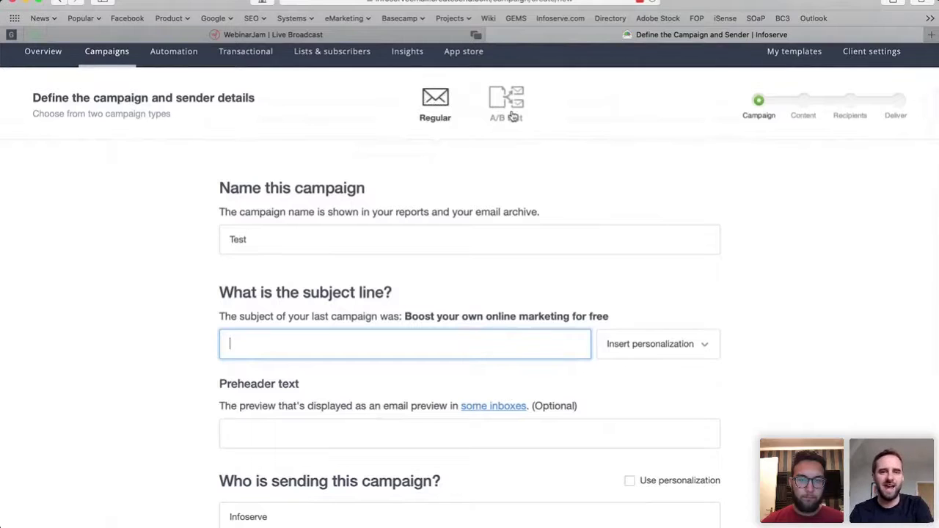
scroll(512, 116, up, 5)
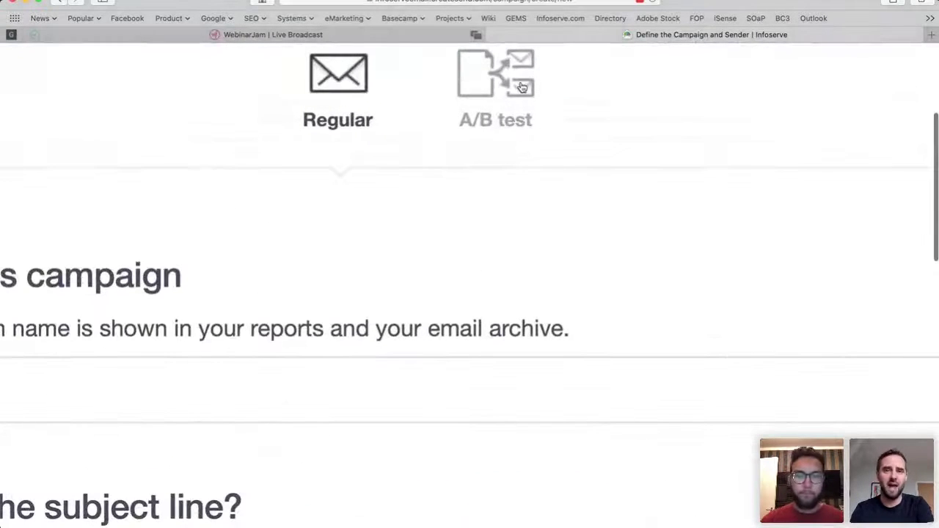
scroll(521, 88, up, 1)
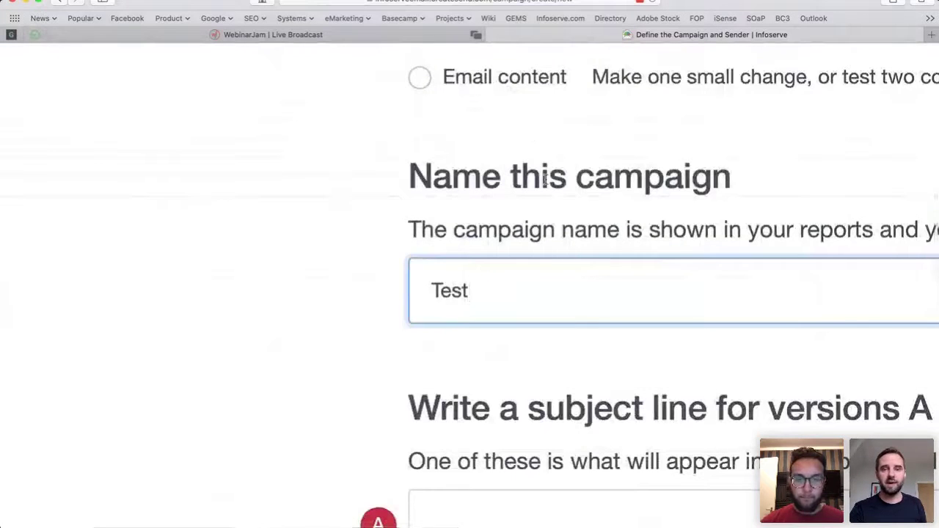
scroll(523, 178, down, 5)
scroll(520, 176, right, 5)
scroll(473, 230, up, 1)
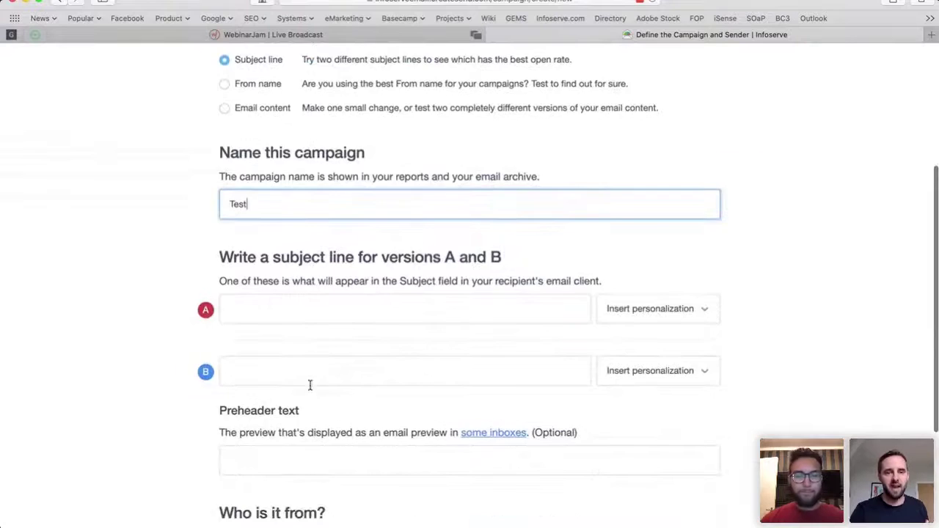
Examine the version A and version B subject line fields of the A/B test without entering any text
scroll(309, 385, up, 3)
click(208, 264)
click(215, 363)
click(210, 259)
click(242, 371)
click(227, 247)
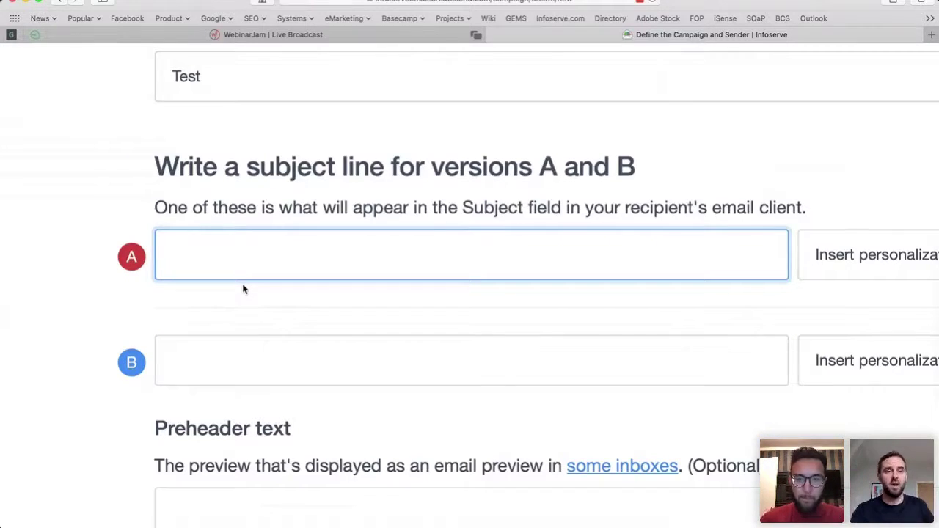
drag(179, 167, 433, 166)
click(234, 260)
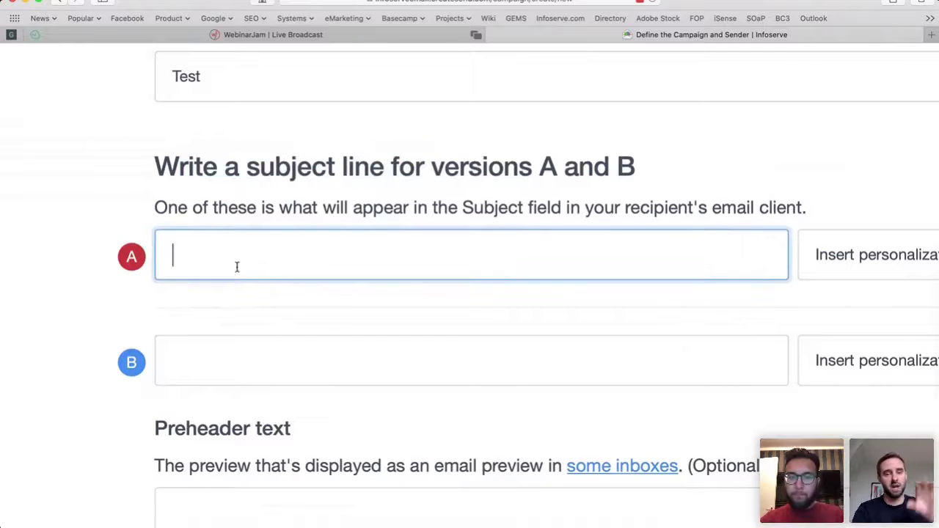
click(234, 356)
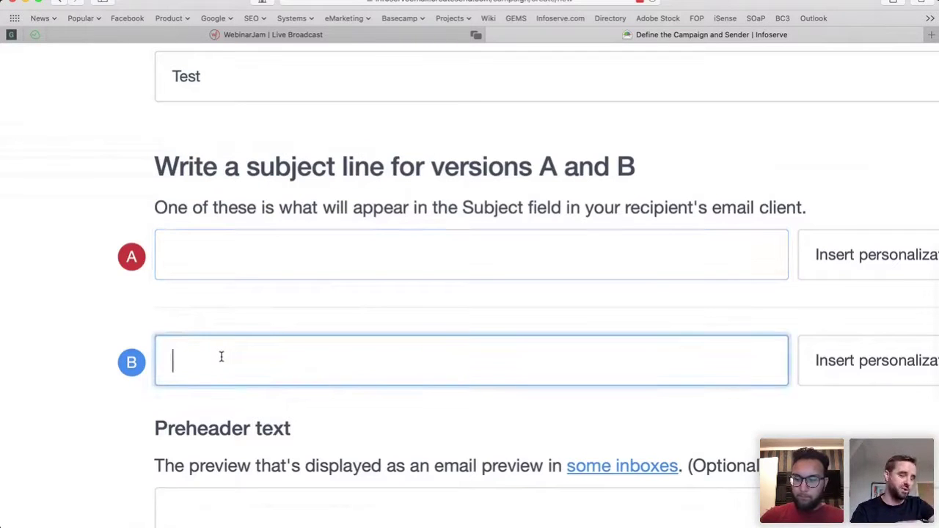
click(271, 264)
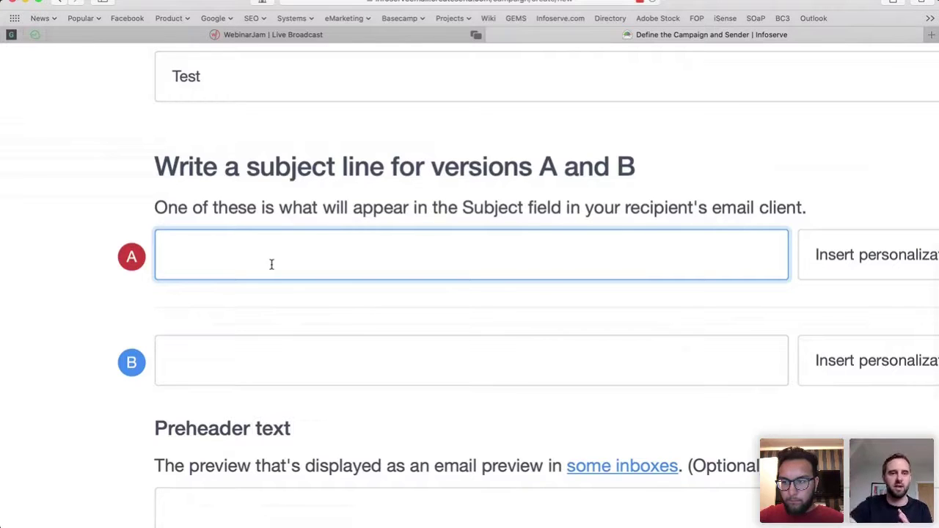
Return the Test campaign to the Regular type and review its name and subject line fields
key(super+0)
scroll(271, 269, up, 5)
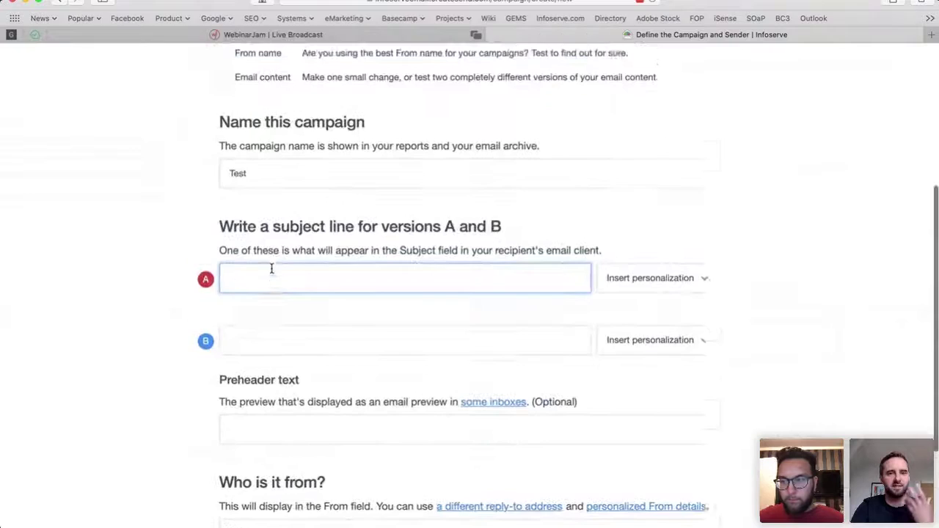
click(416, 150)
scroll(392, 314, down, 2)
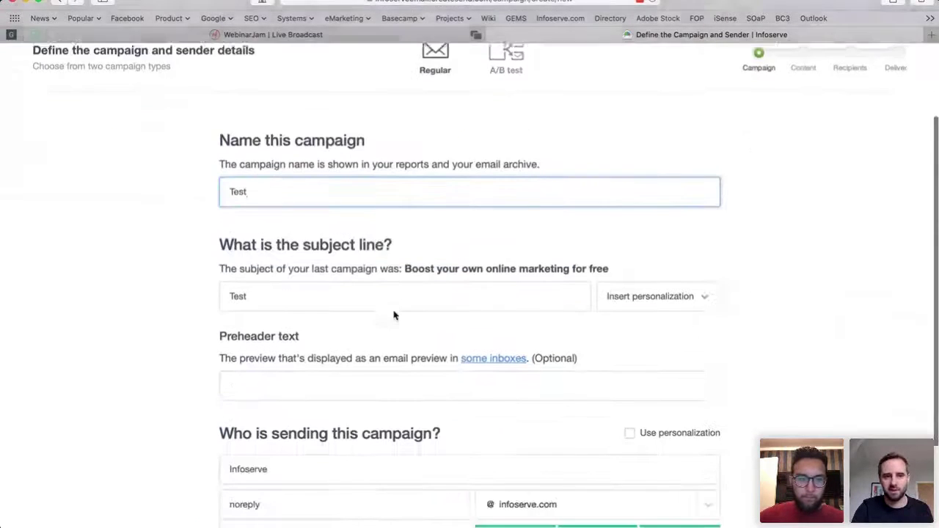
scroll(362, 236, up, 1)
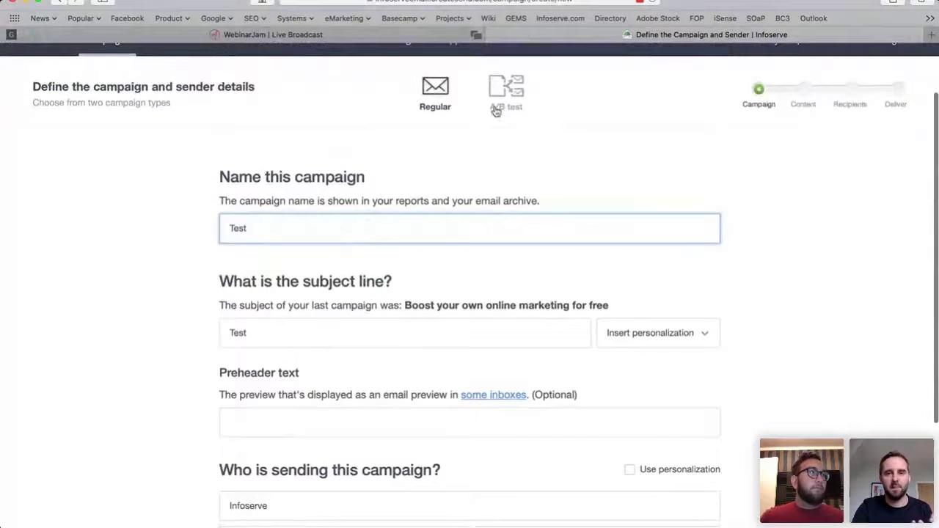
Delete the text Test from the campaign's subject line, leaving the field empty
scroll(220, 464, down, 1)
click(253, 292)
double_click(253, 293)
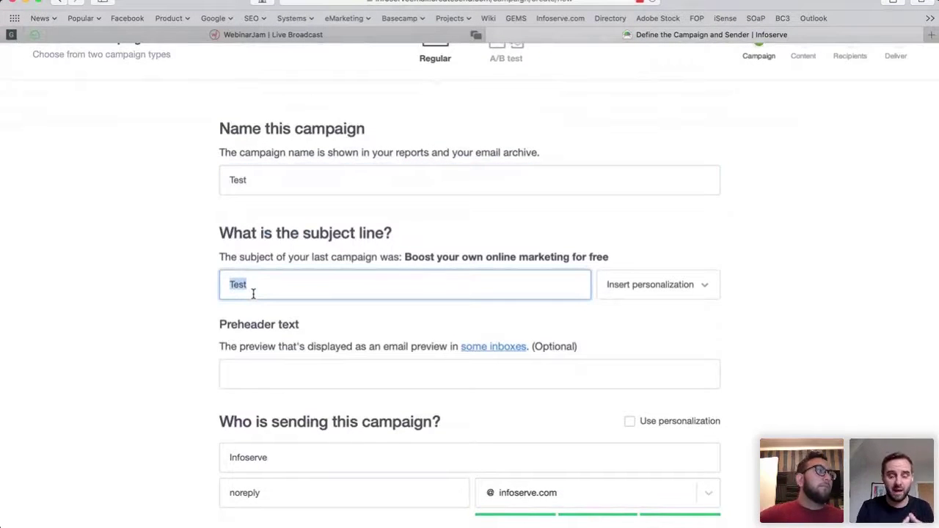
scroll(253, 292, up, 3)
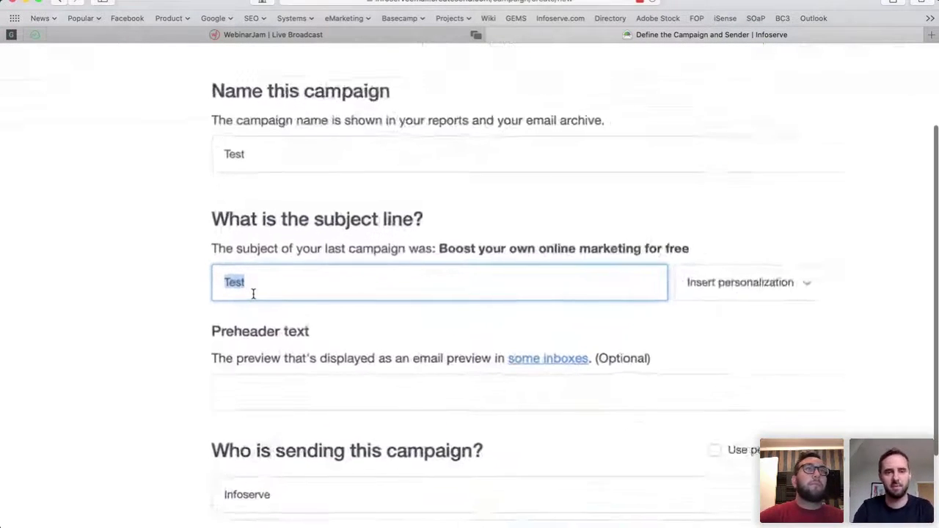
key(BackSpace)
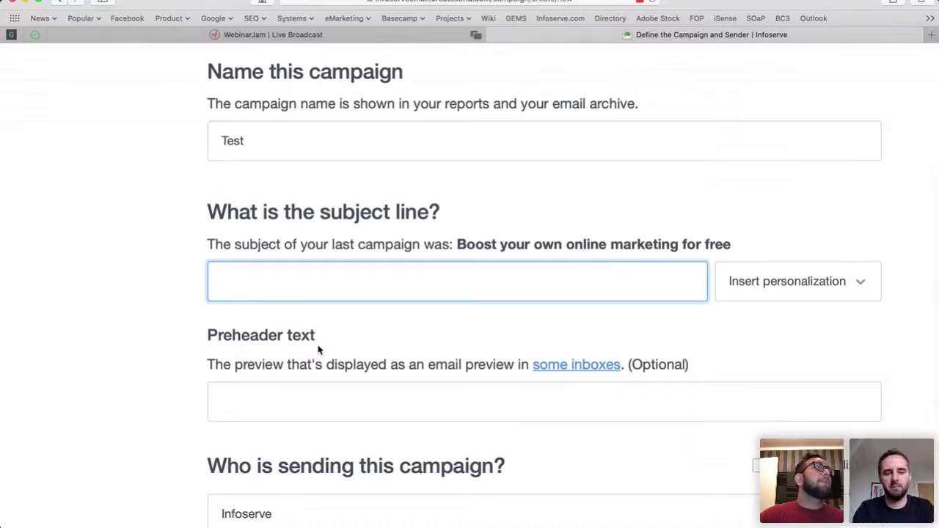
Draft the subject line as "Get more enquiries from" and replace that draft with "Learn how to make your own...."
text(Get more en)
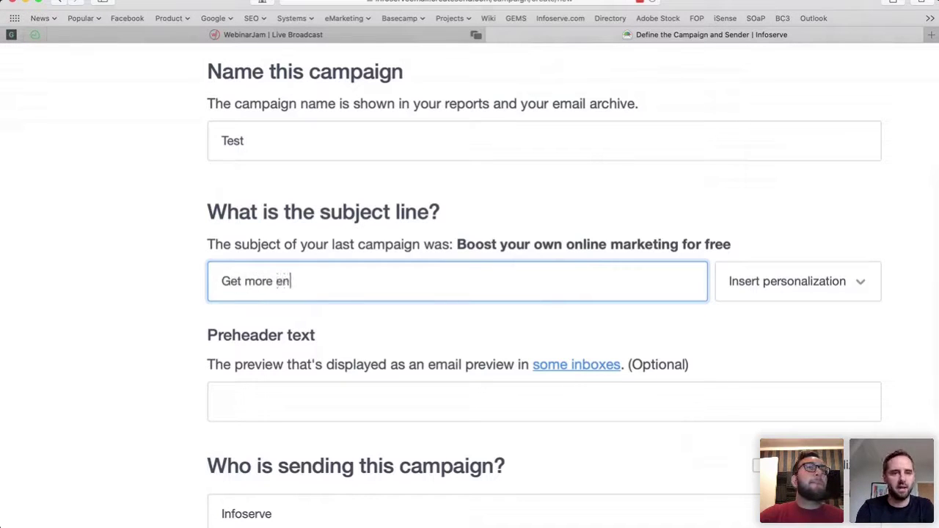
text(quiries from)
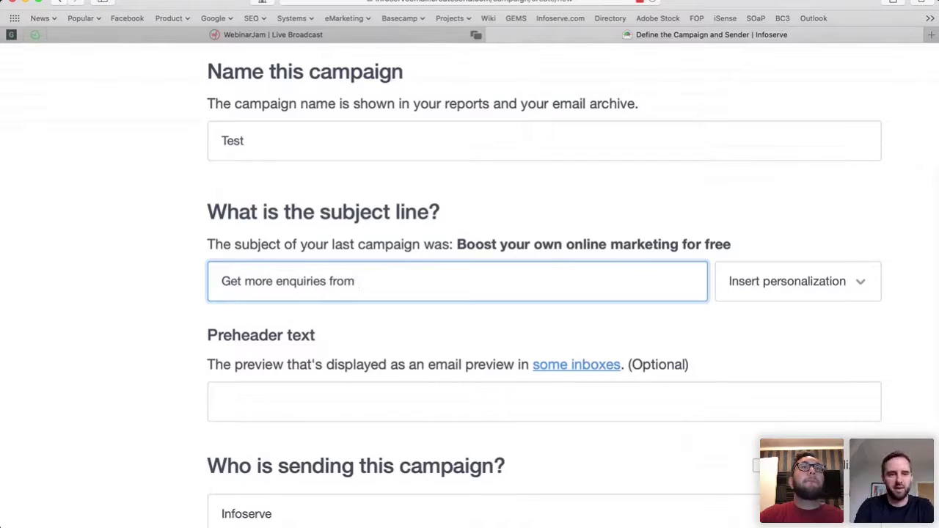
drag(359, 282, 213, 278)
key(BackSpace)
text(Learn how to )
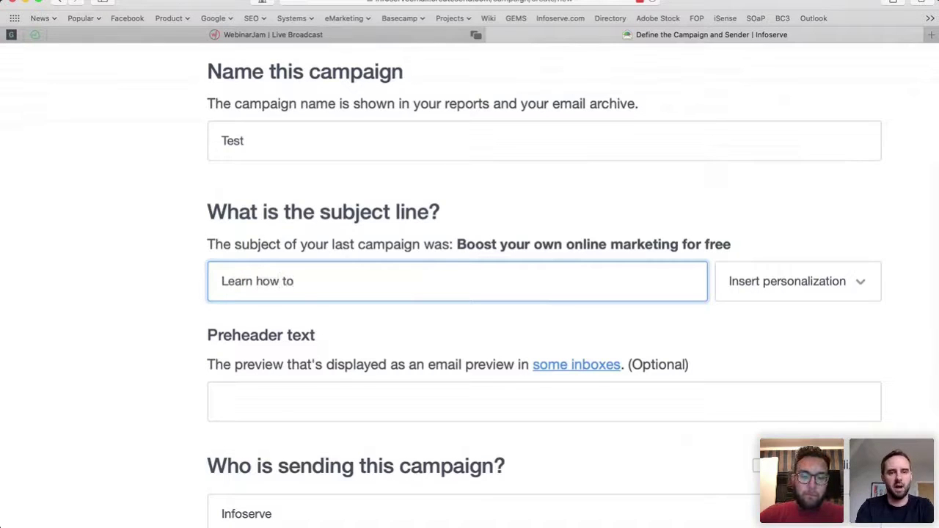
text(make your own....)
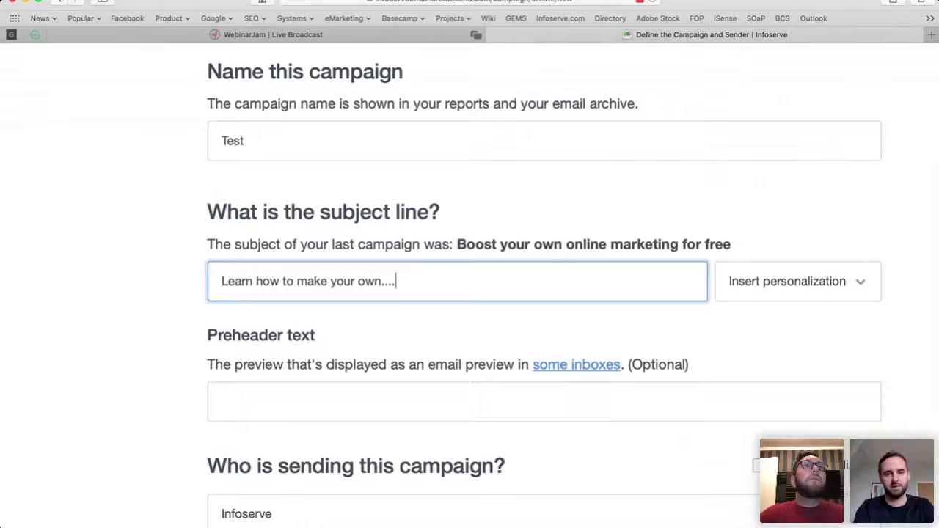
Clear the drafted subject line and enter "Test Subject" in its place
drag(400, 276, 159, 275)
key(BackSpace)
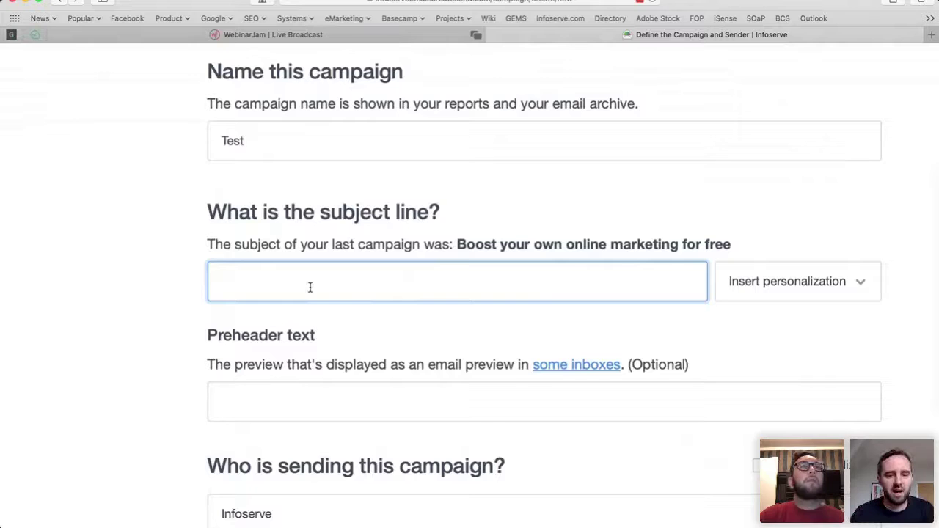
text(Test S)
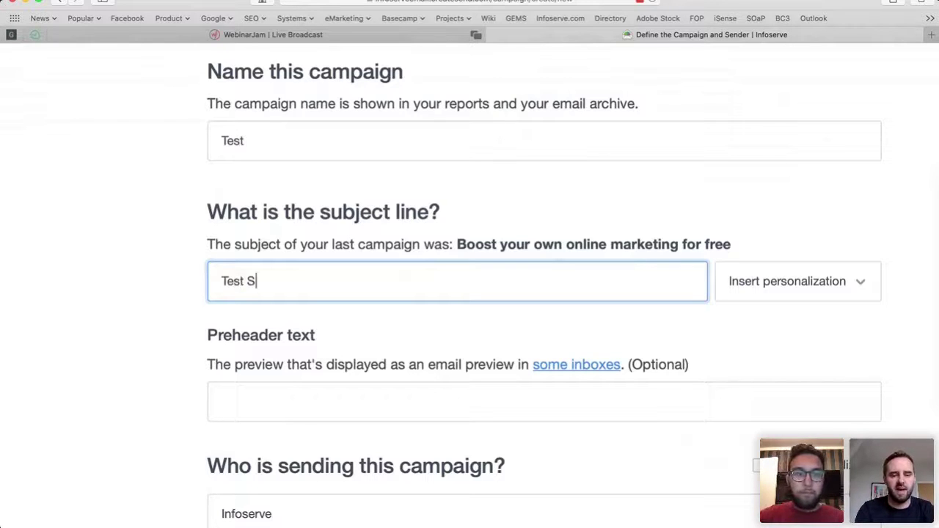
text(ubject)
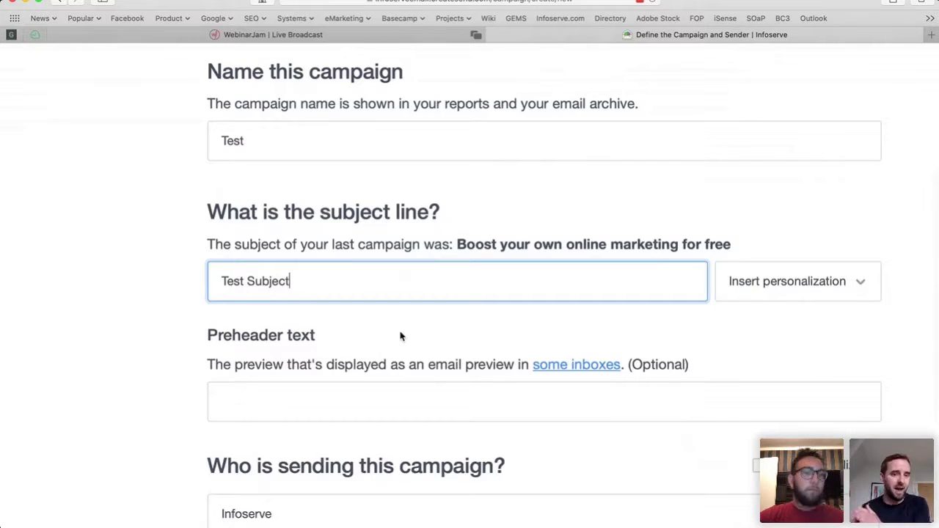
Replace the campaign's subject line with "Last Chance to Get 30% Off"
drag(301, 281, 209, 273)
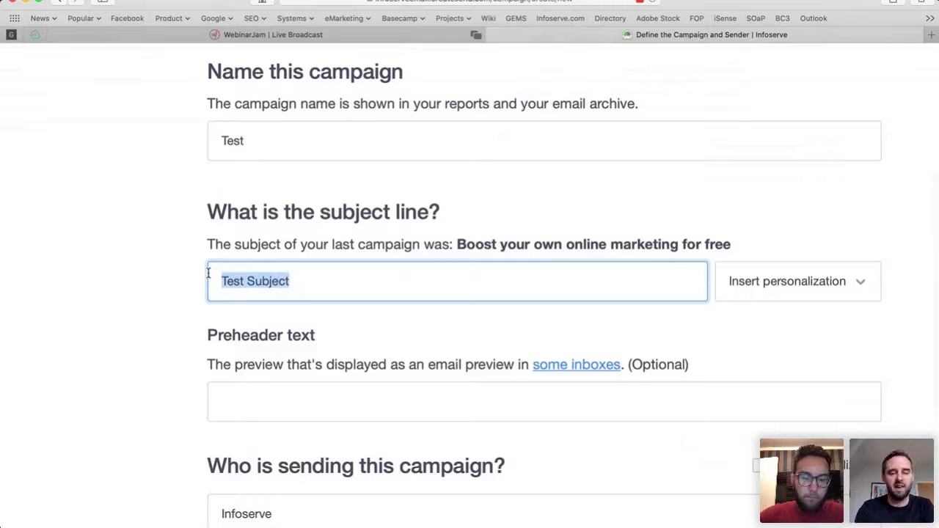
text(Last Chance!)
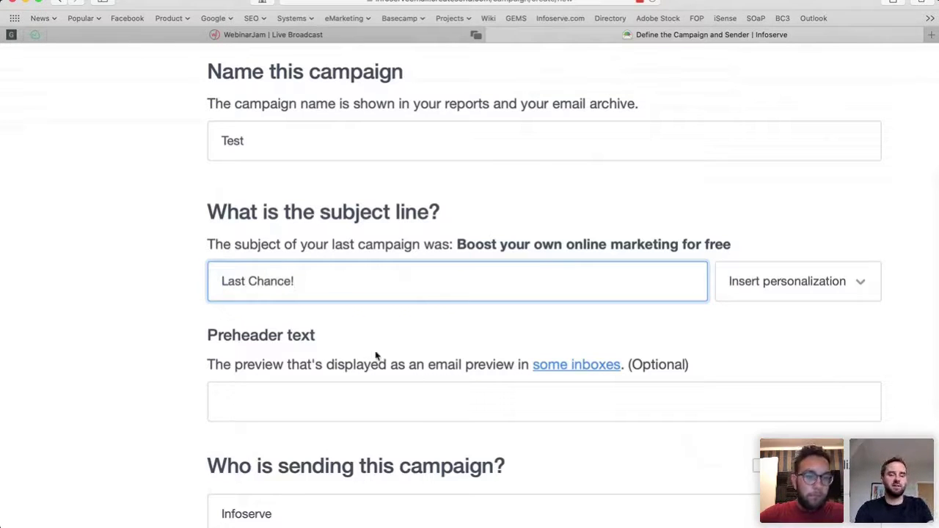
key(BackSpace)
text(to g)
key(BackSpace)
text(Get 30%)
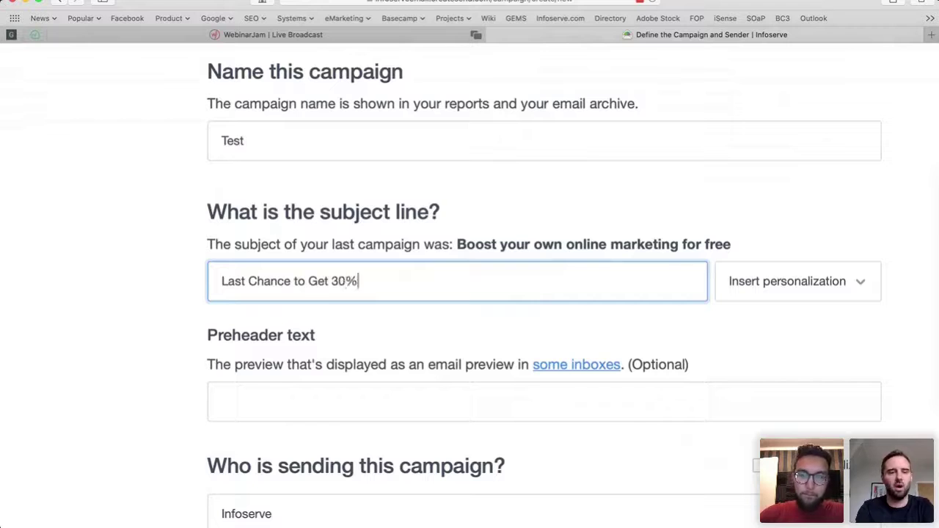
text( Off)
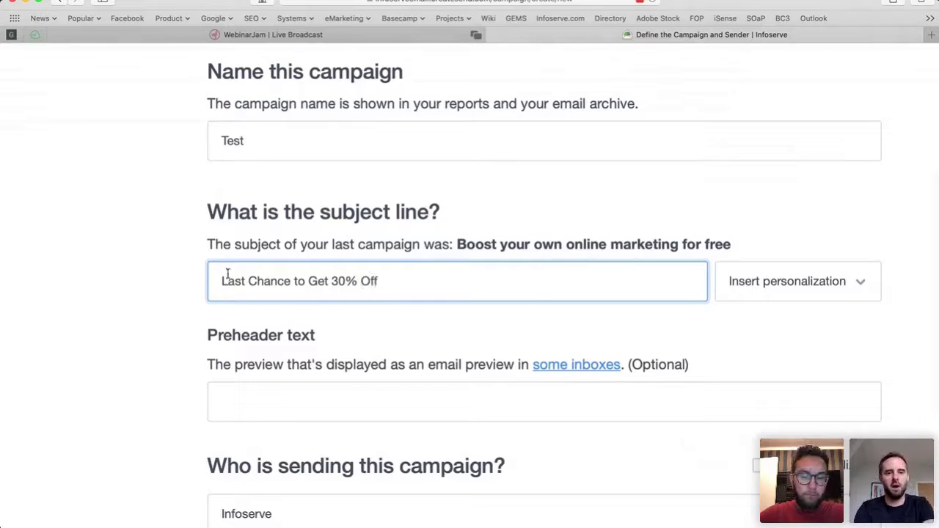
Check the capitalised words in the 30% offer subject line and add an exclamation mark at its end
click(247, 281)
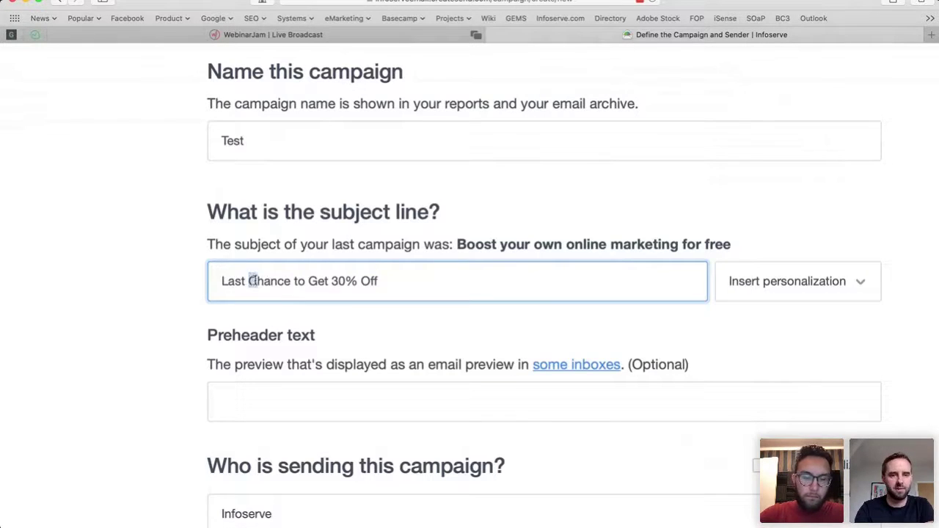
click(308, 280)
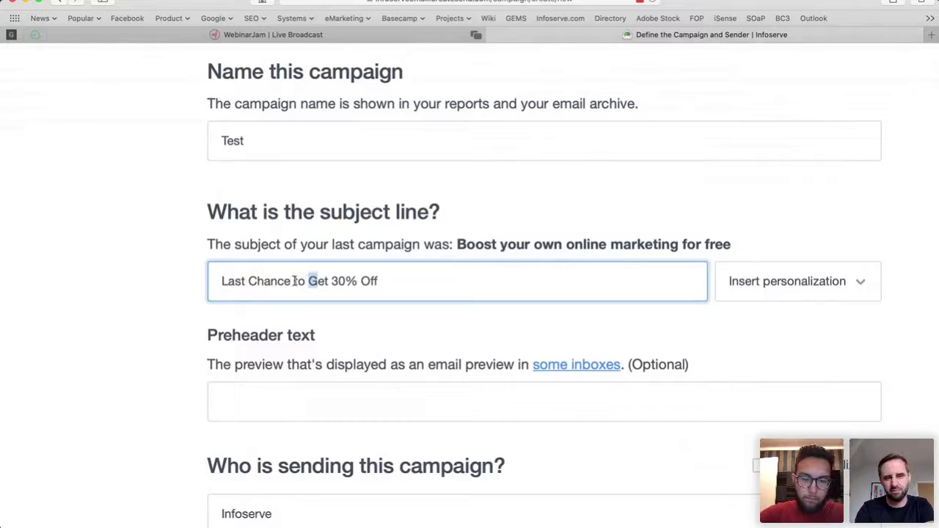
double_click(368, 281)
click(316, 280)
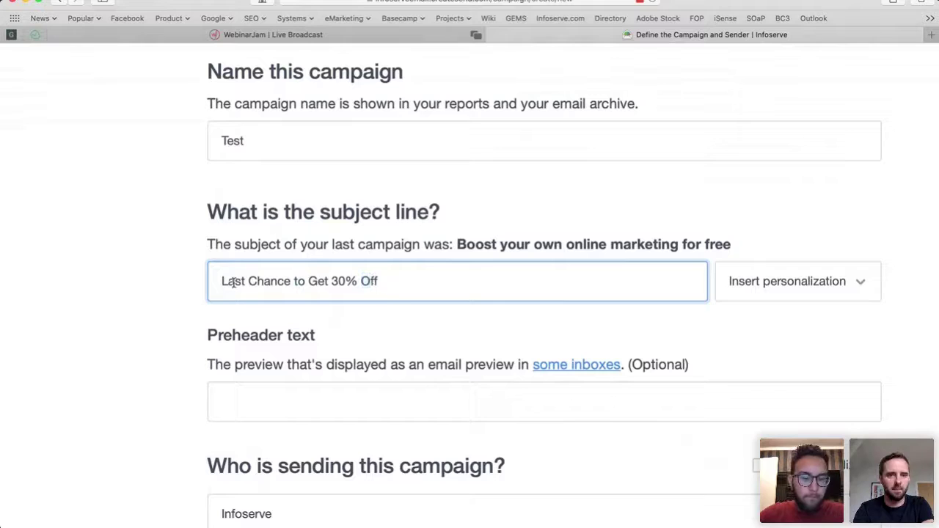
click(401, 281)
text(!)
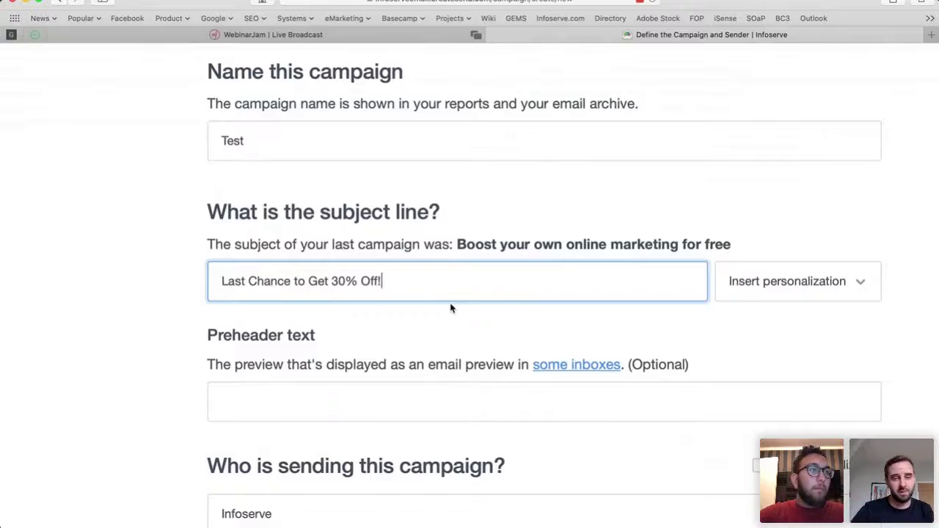
Replace the 30% offer subject line with "Test Subject" and insert the first name personalization after it
drag(399, 285, 216, 274)
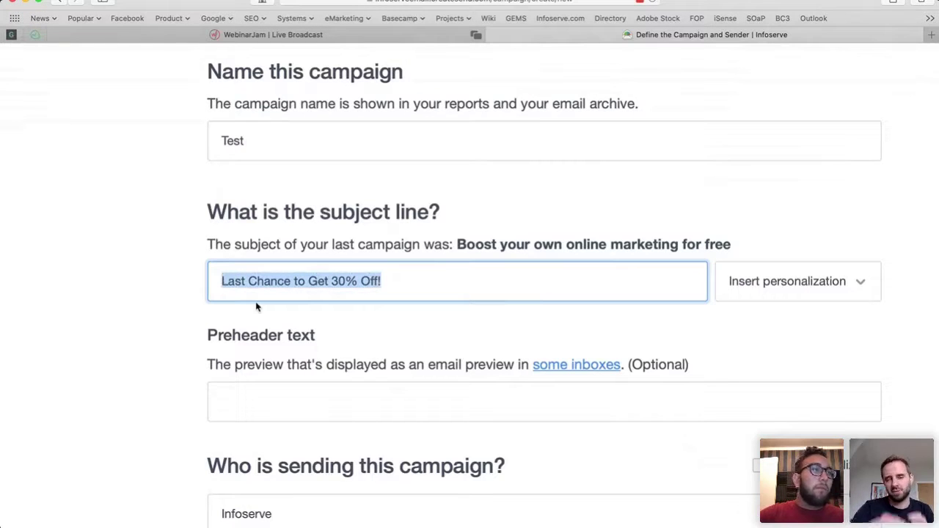
text(Test Subject)
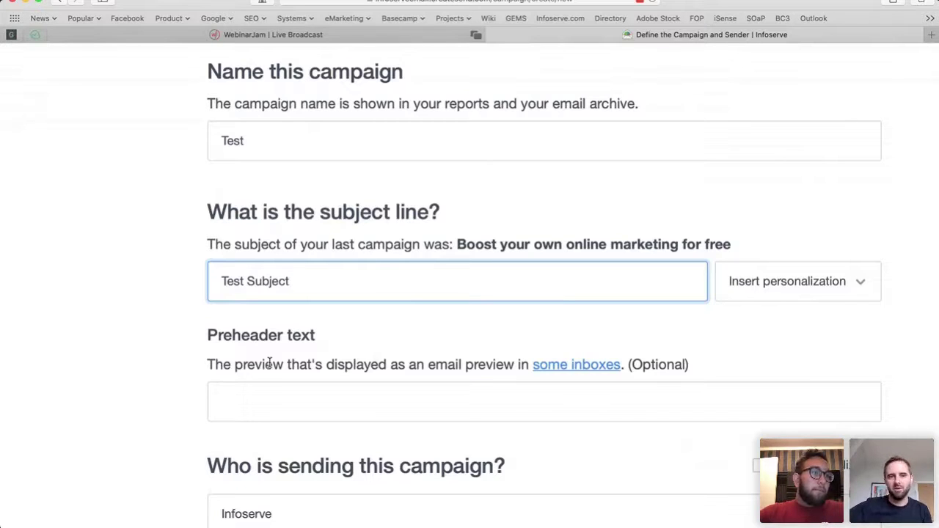
scroll(279, 396, down, 3)
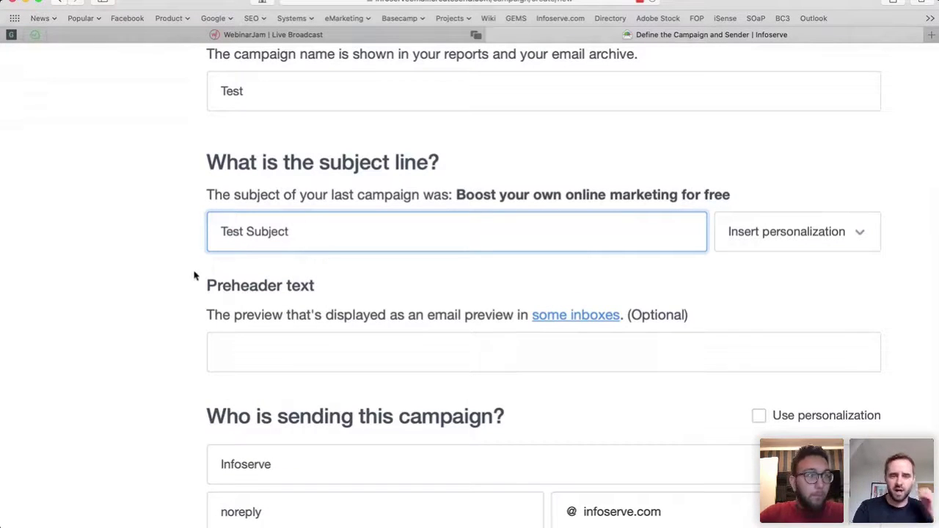
scroll(794, 245, right, 2)
click(788, 232)
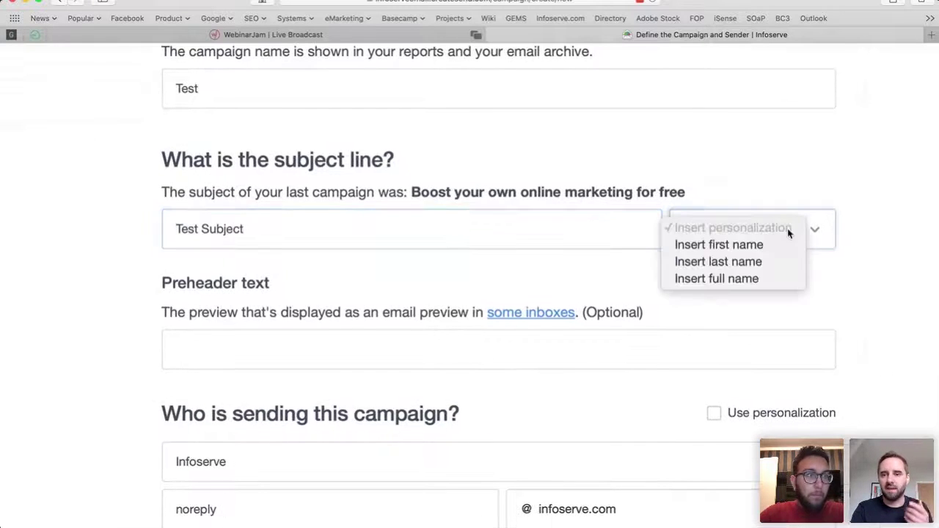
click(752, 244)
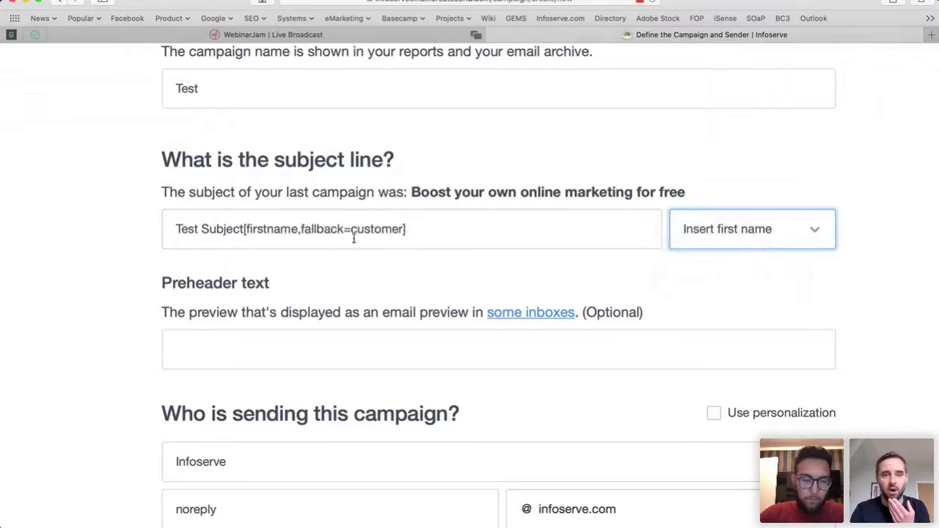
Replace "Test Subject" before the first name tag with "Hey" and add ", here's 10% off!" after the tag
click(245, 227)
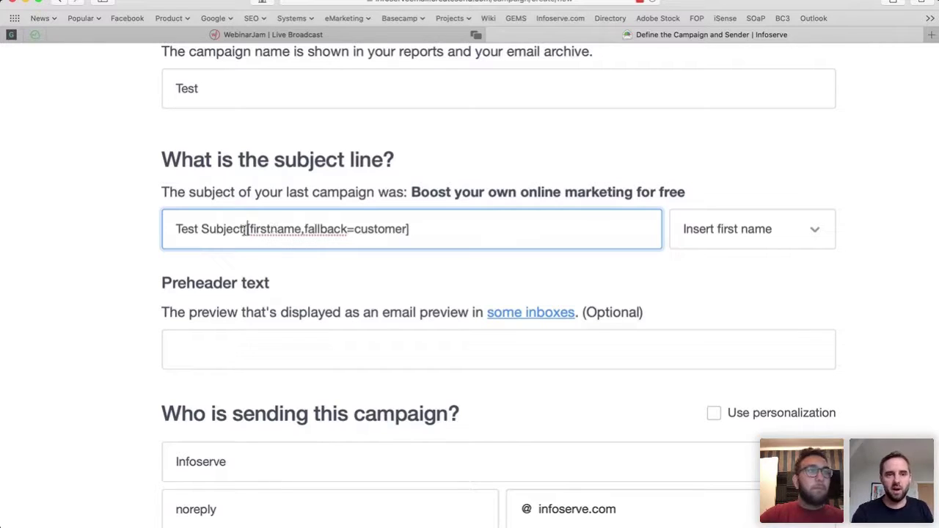
drag(245, 229, 73, 229)
text(Hey)
click(387, 224)
text(, here's 105)
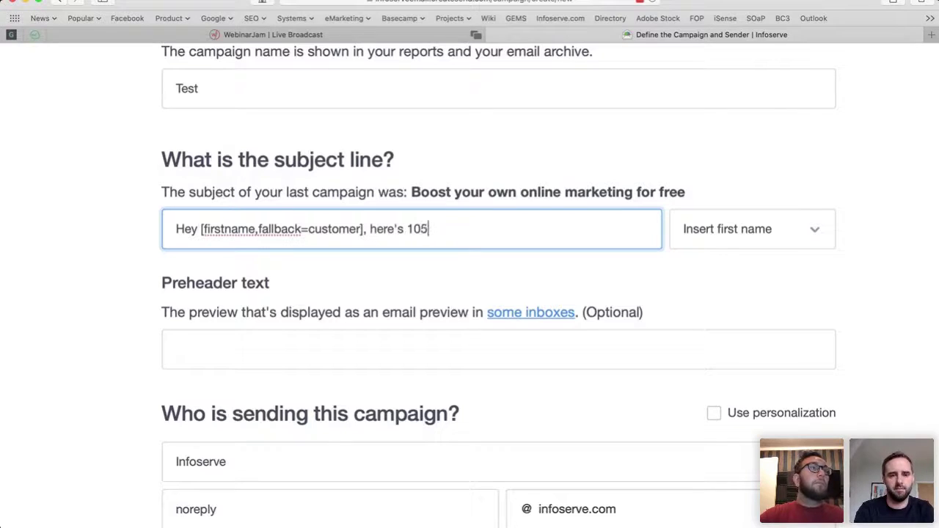
key(BackSpace)
text(% off!)
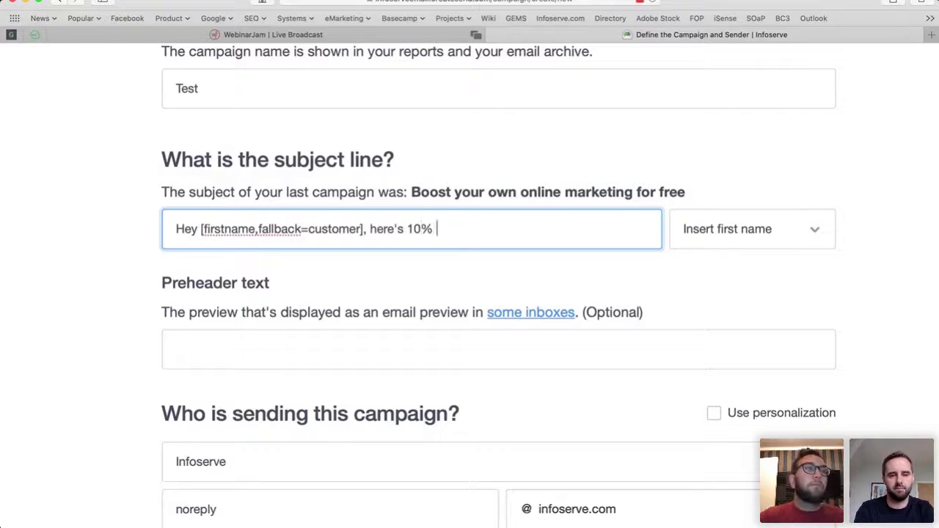
Change the fallback word in the subject line's first name tag to "there"
click(254, 258)
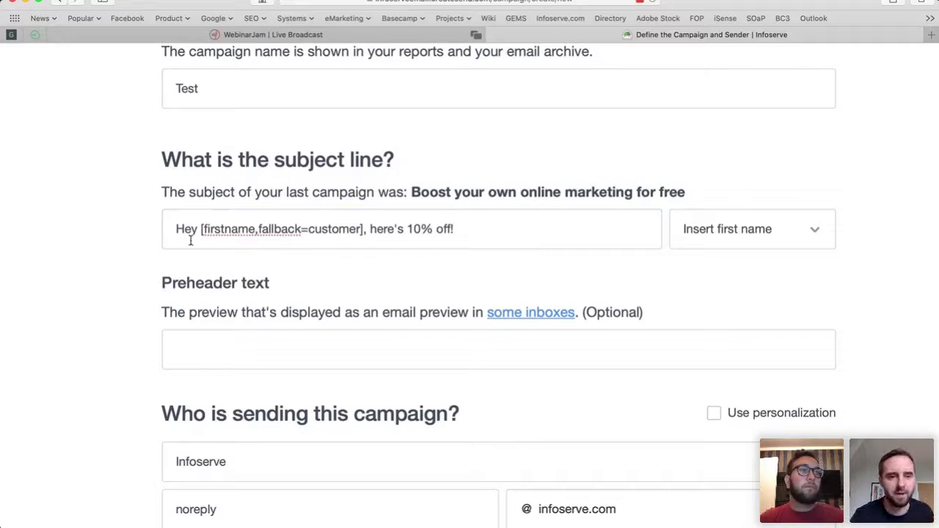
drag(203, 229, 255, 230)
click(285, 238)
double_click(328, 229)
text(there)
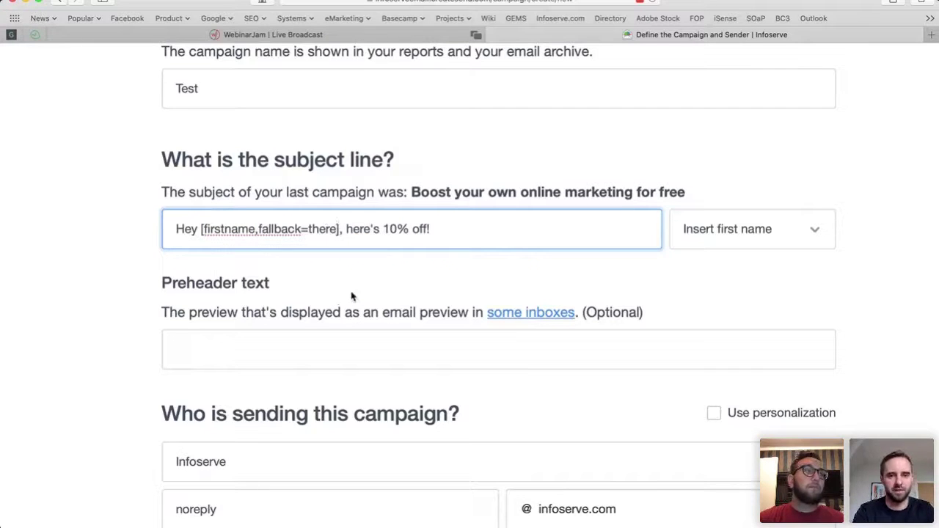
Examine the first name field, the fallback word and the offer wording in the personalized subject line
double_click(220, 230)
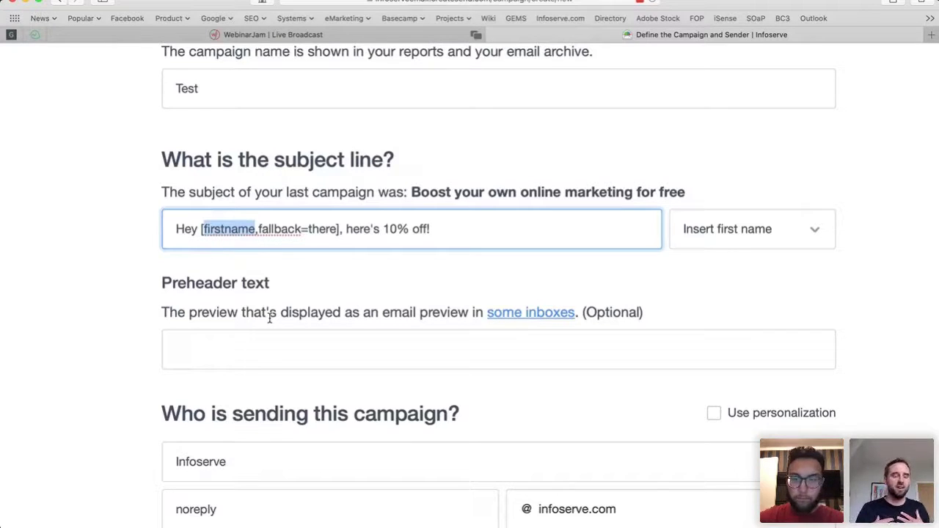
drag(355, 228, 474, 230)
click(474, 232)
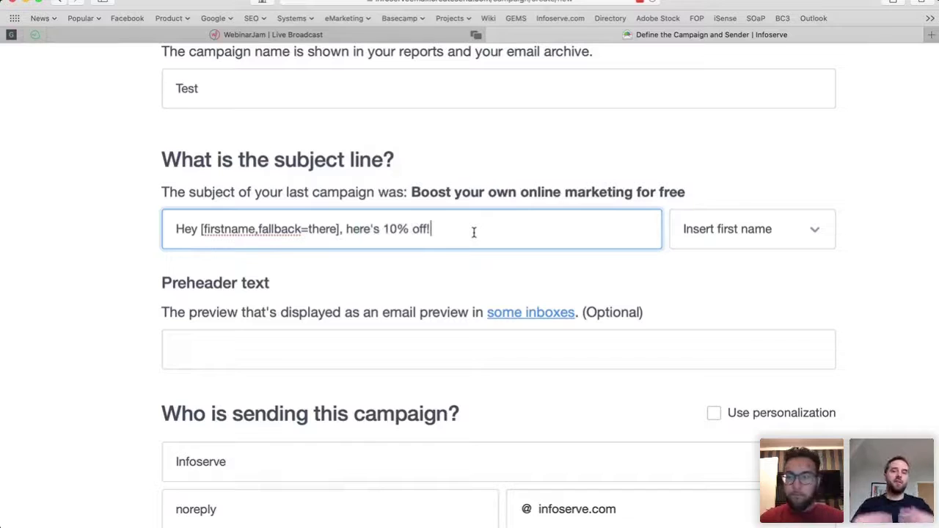
double_click(227, 229)
click(259, 229)
drag(258, 229, 304, 228)
double_click(321, 229)
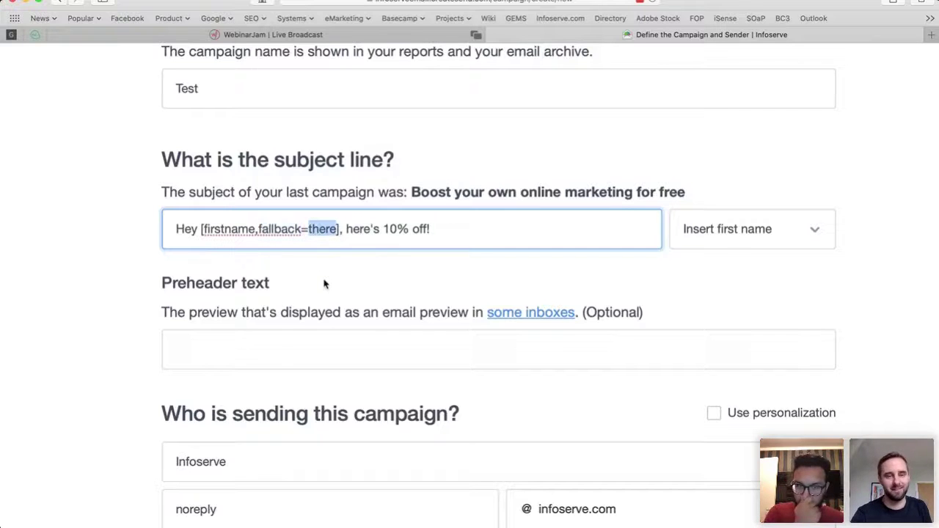
click(321, 231)
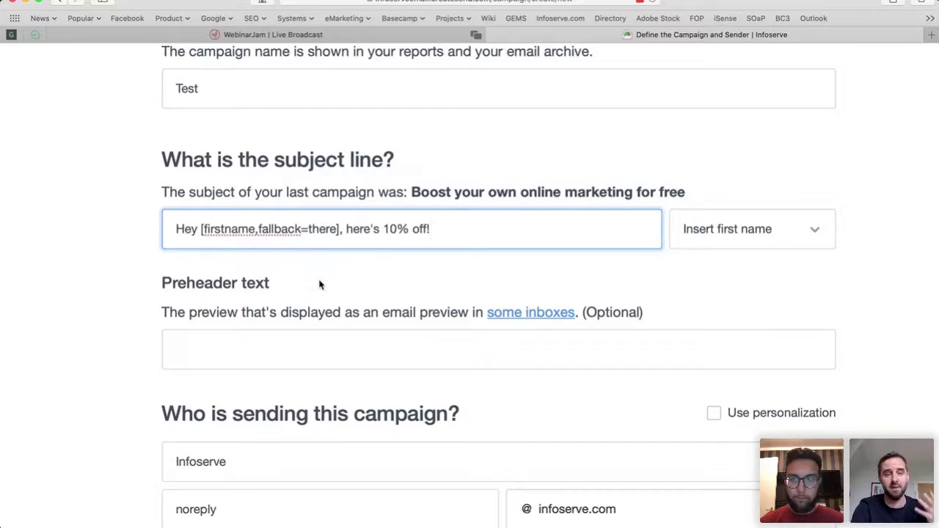
double_click(337, 229)
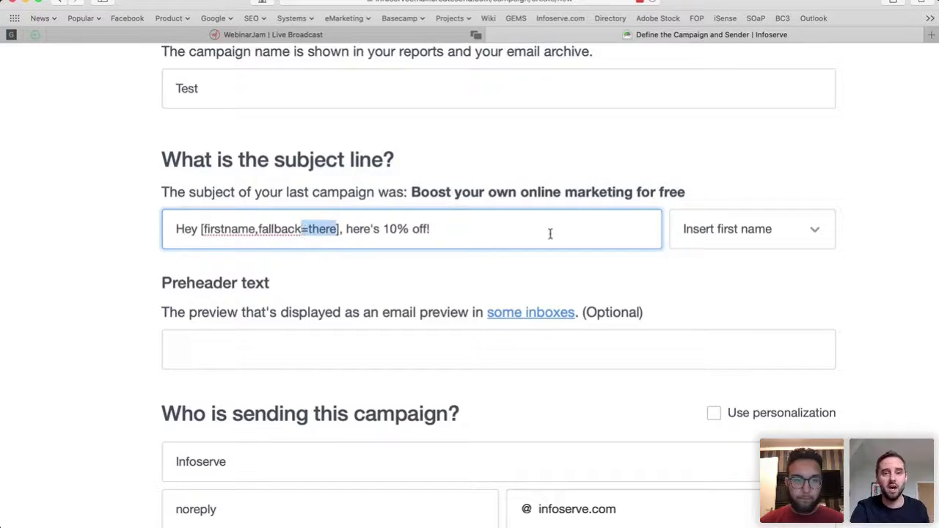
Delete the first name tag with its fallback and comma, leaving the subject line as "Hey here's 10% off!"
click(747, 228)
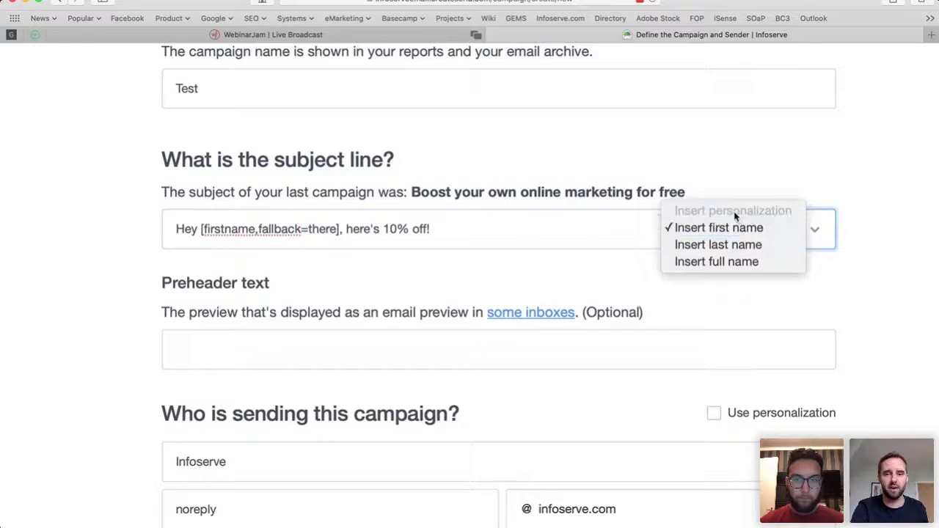
click(433, 257)
drag(344, 229, 258, 229)
key(BackSpace)
key(BackSpace)
key(BackSpace)
key(BackSpace)
key(BackSpace)
key(BackSpace)
key(BackSpace)
key(BackSpace)
key(BackSpace)
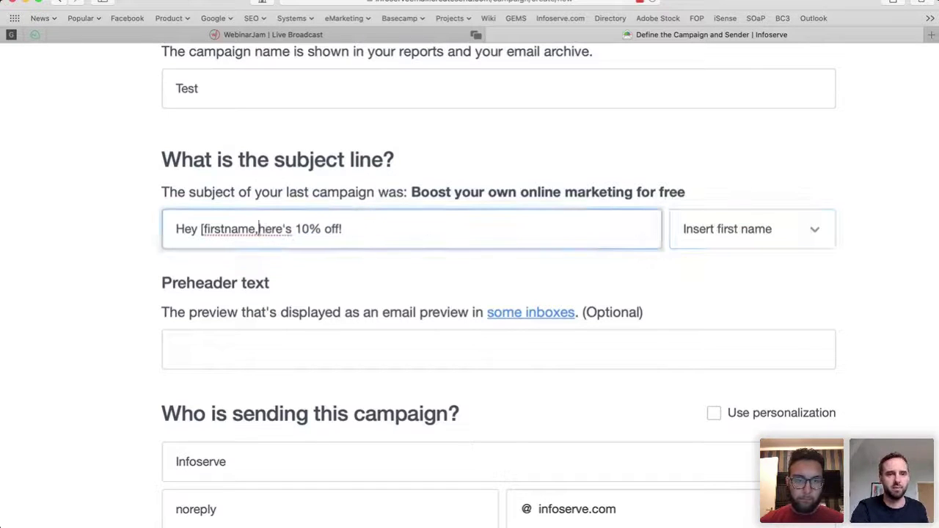
key(BackSpace)
key(BackSpace)
key(BackSpace)
Insert the last name personalization at the end of the subject line "Hey here's 10% off!"
click(125, 229)
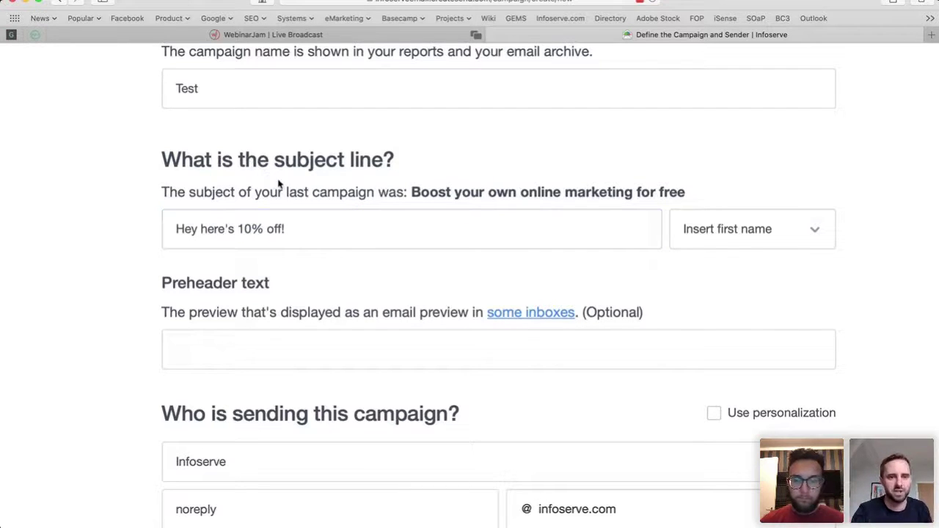
click(286, 228)
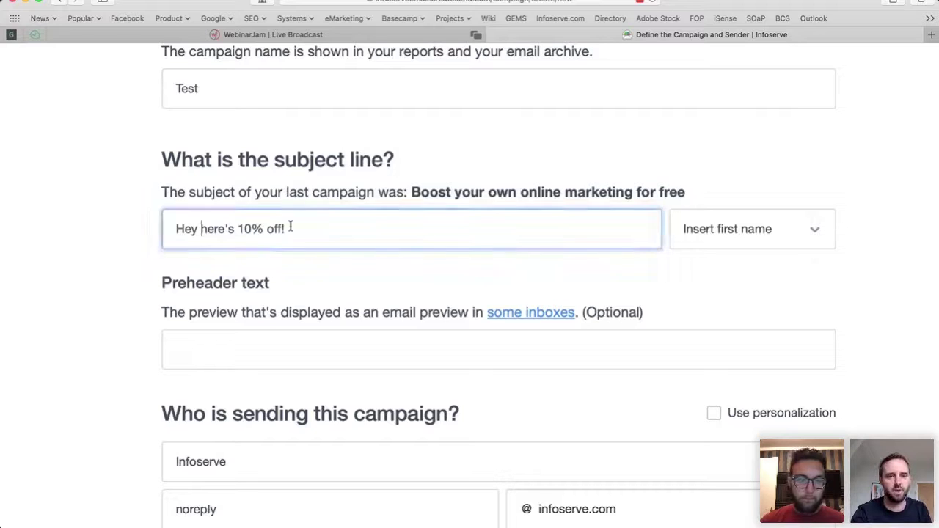
click(767, 235)
click(735, 233)
click(748, 244)
click(750, 246)
click(748, 248)
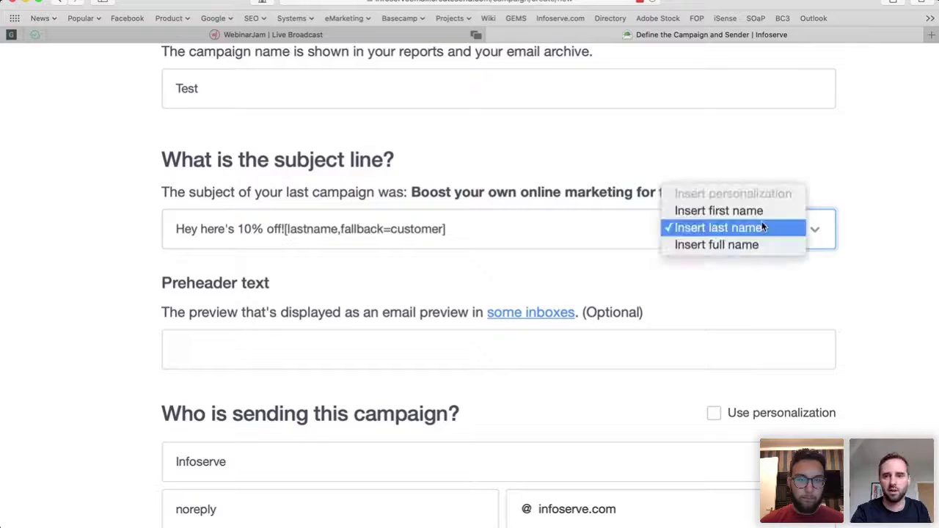
Replace the last name tag with the first name personalization and place it directly after "Hey" in the subject line, separated by a space
click(716, 210)
drag(437, 220, 288, 229)
key(BackSpace)
key(BackSpace)
key(super+x)
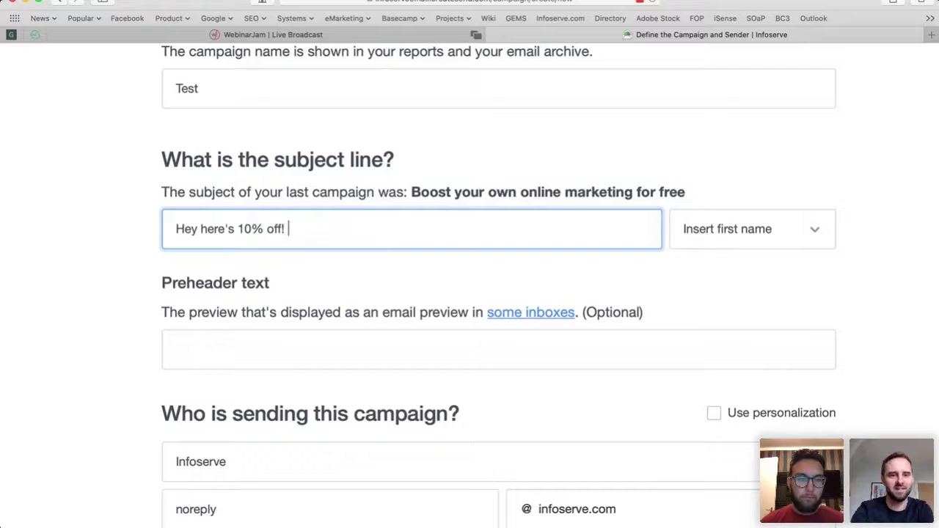
click(196, 229)
key(super+v)
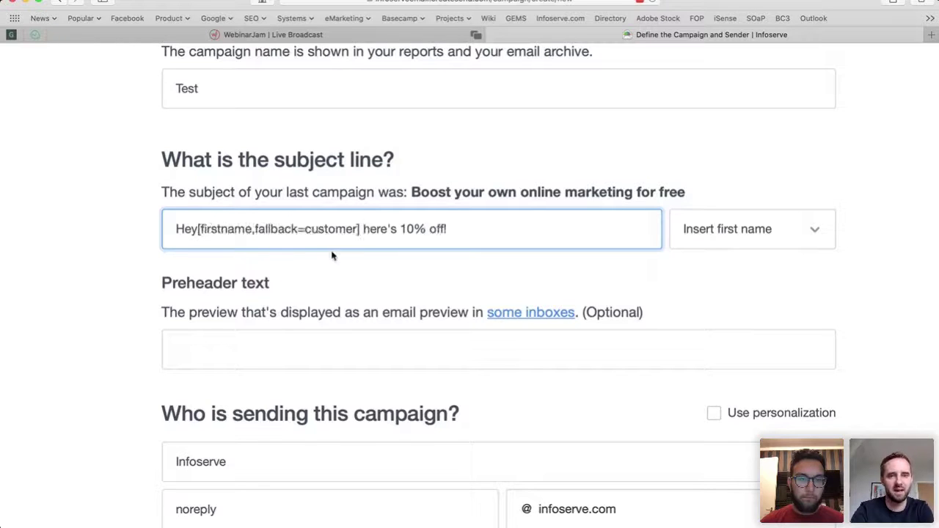
click(198, 229)
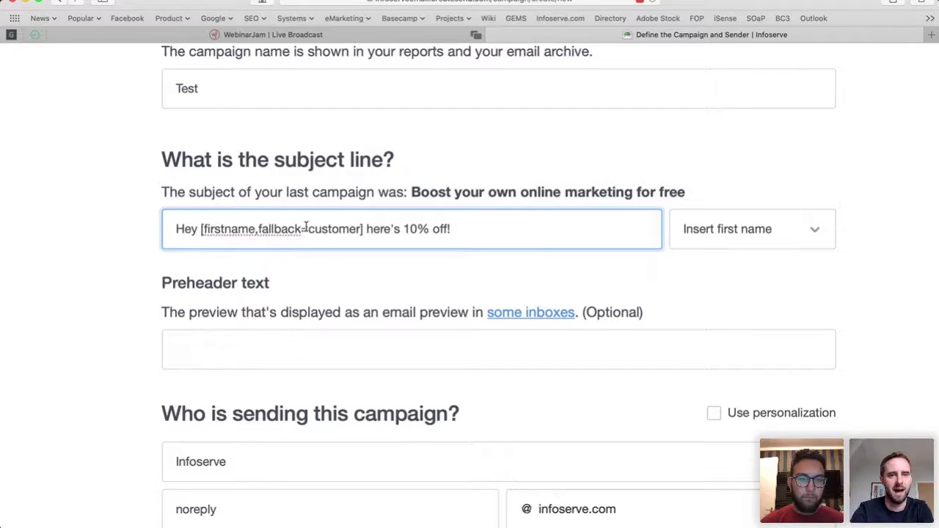
Set the fallback word of the subject line's first name tag to "there"
double_click(335, 229)
text(there)
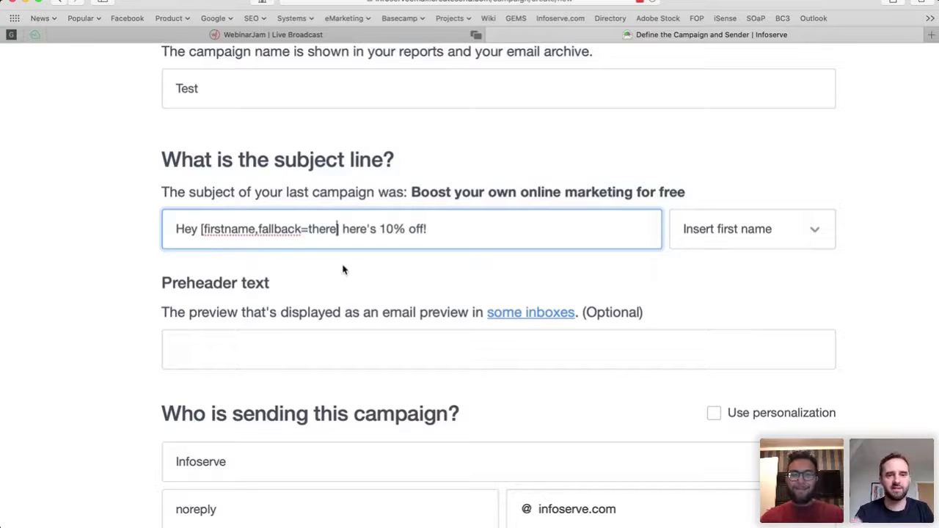
drag(205, 229, 472, 233)
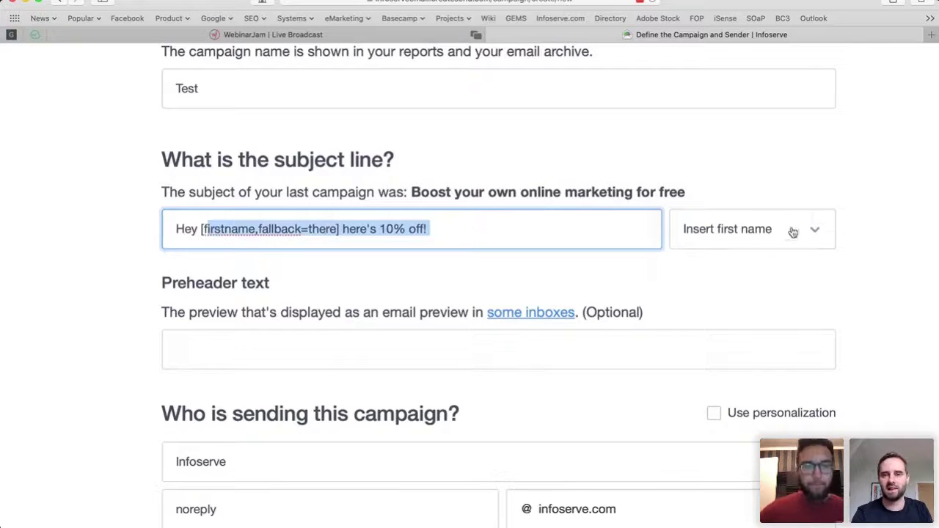
click(401, 224)
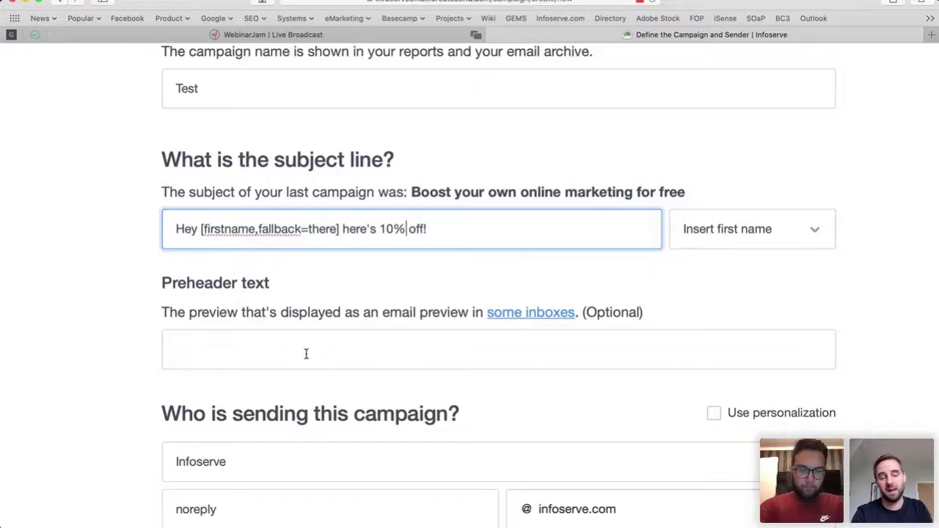
Enter "Find out how to ....." as the campaign's preheader text
drag(172, 287, 272, 285)
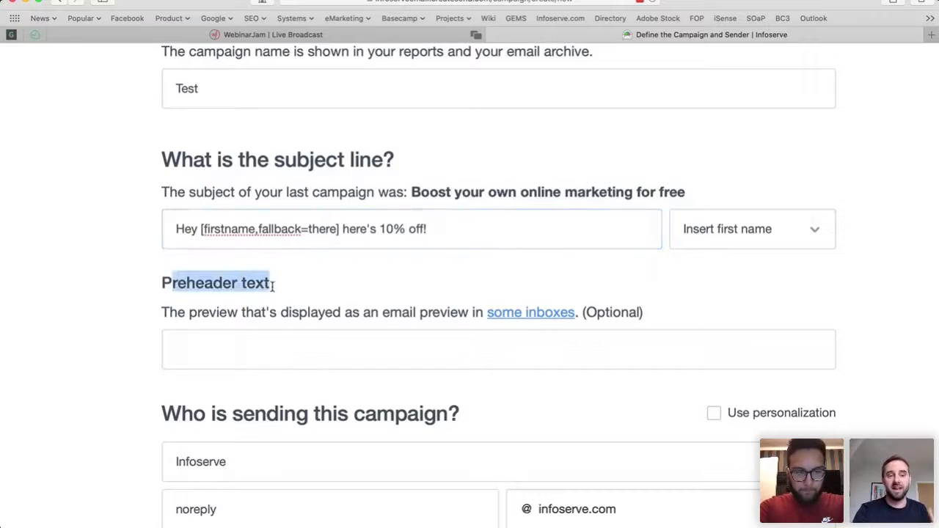
click(196, 290)
drag(164, 282, 423, 312)
click(423, 313)
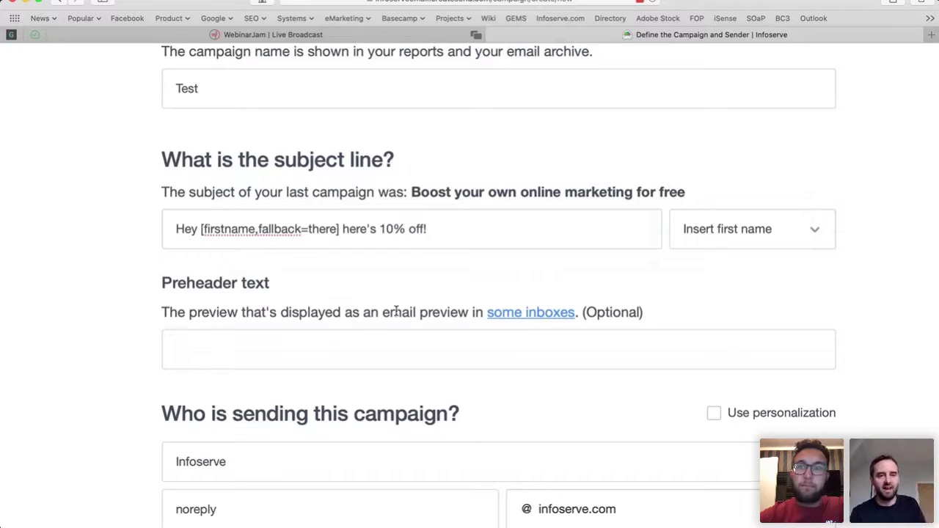
click(222, 346)
text(Fi)
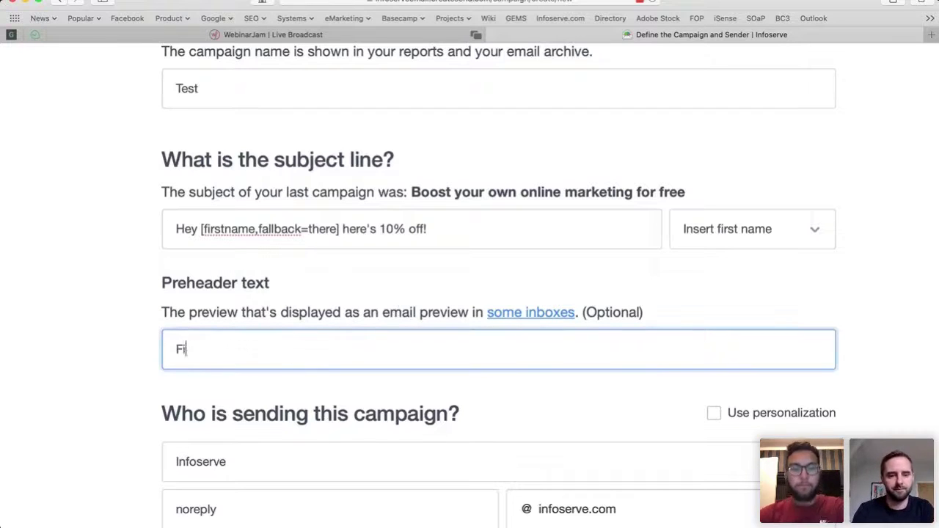
text(nd out how to .....)
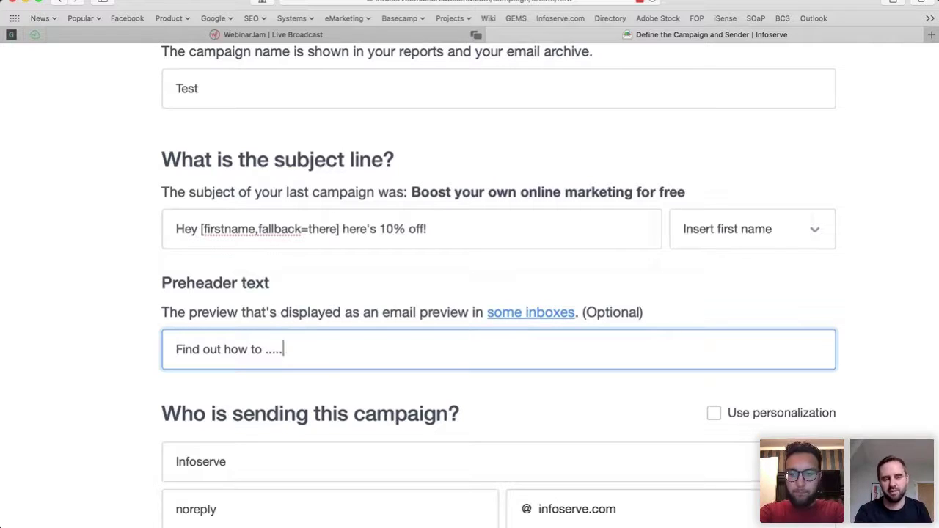
drag(182, 342, 346, 350)
click(348, 351)
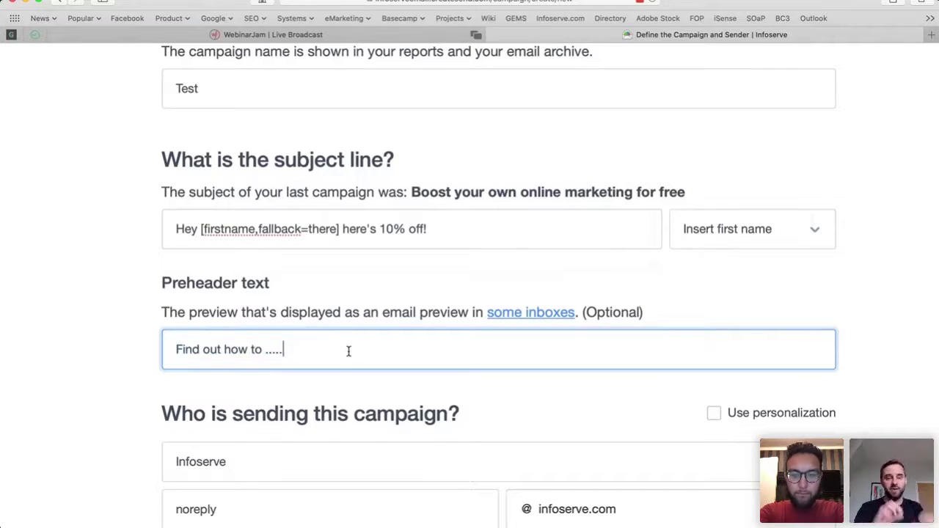
Accept the campaign and sender details and continue to the choice of email design
key(super+minus)
scroll(346, 350, down, 3)
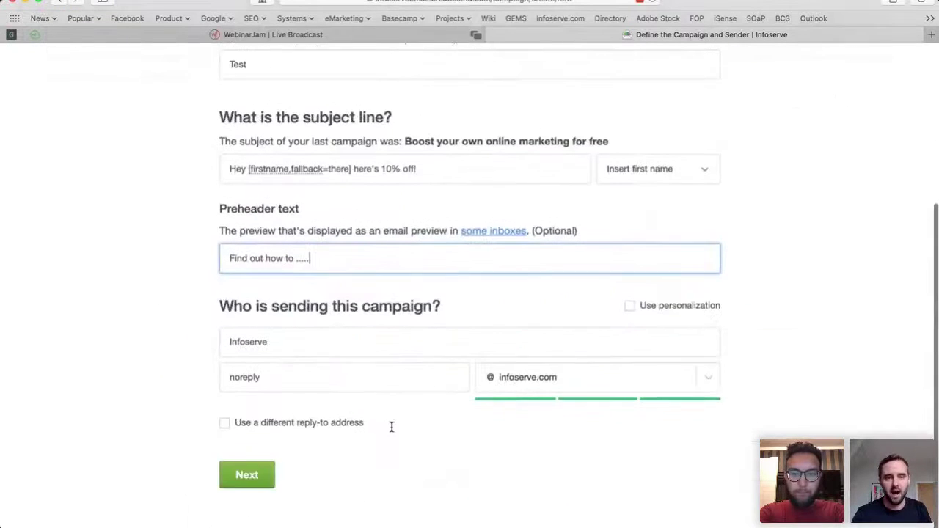
click(233, 496)
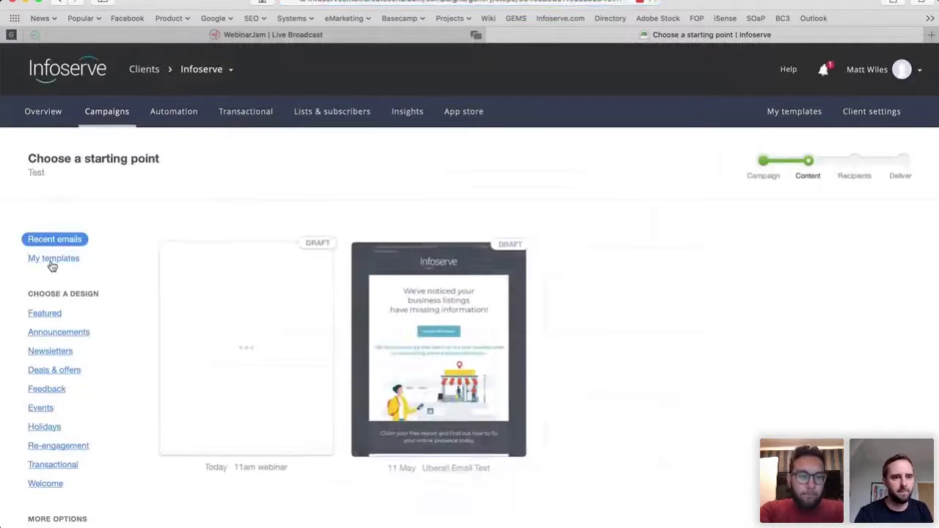
Look through the featured designs and start the email from the "Beyond the Waves" pre-order design in Deals & offers
click(52, 261)
click(45, 314)
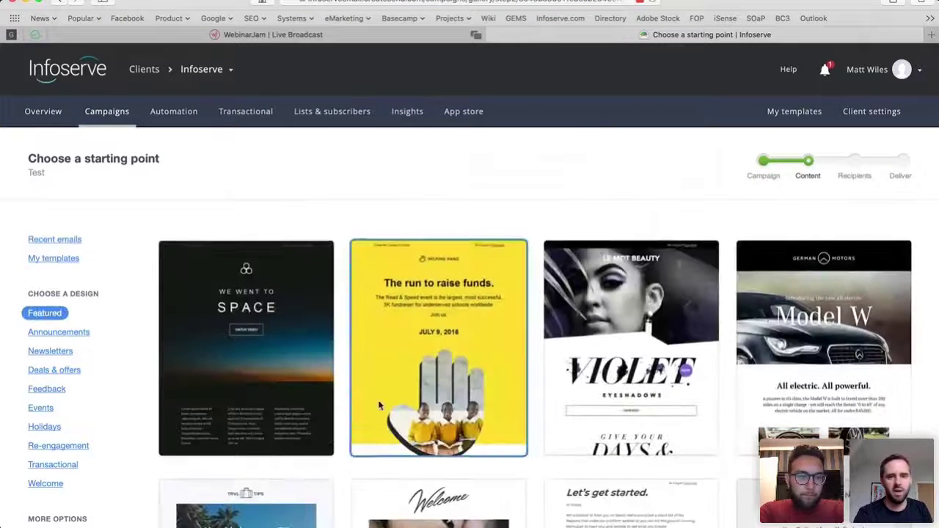
scroll(587, 396, down, 3)
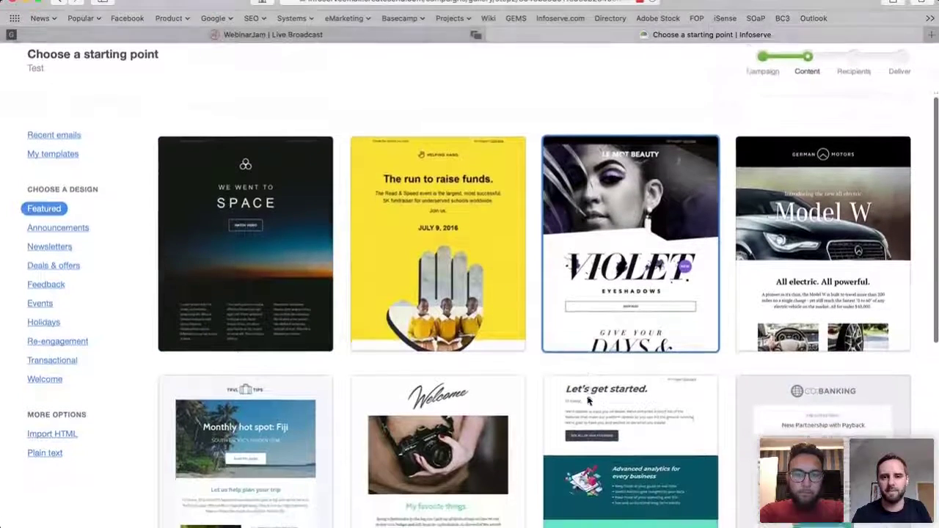
scroll(587, 399, down, 2)
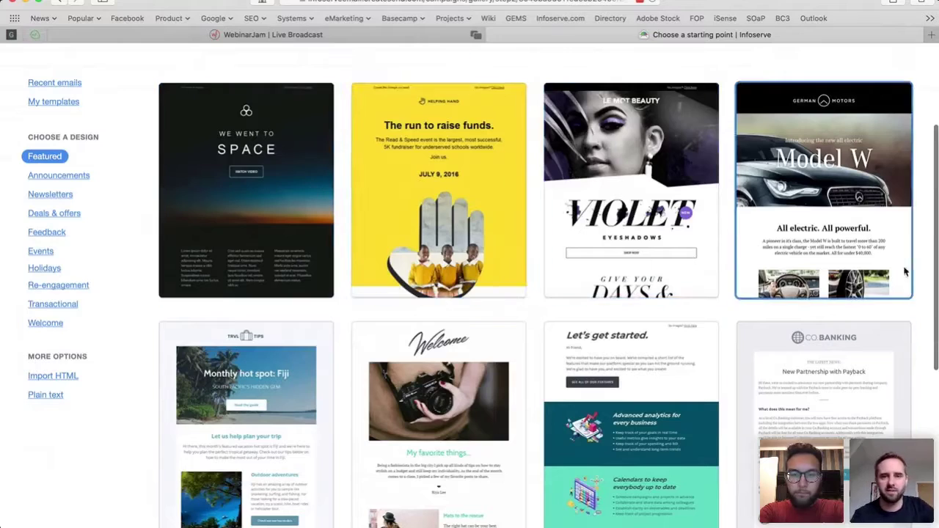
scroll(546, 422, down, 10)
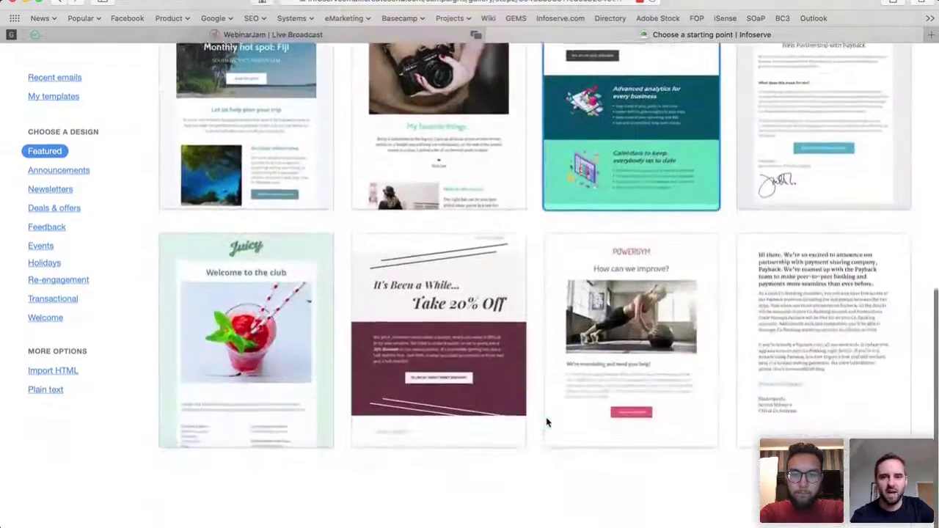
scroll(547, 421, up, 8)
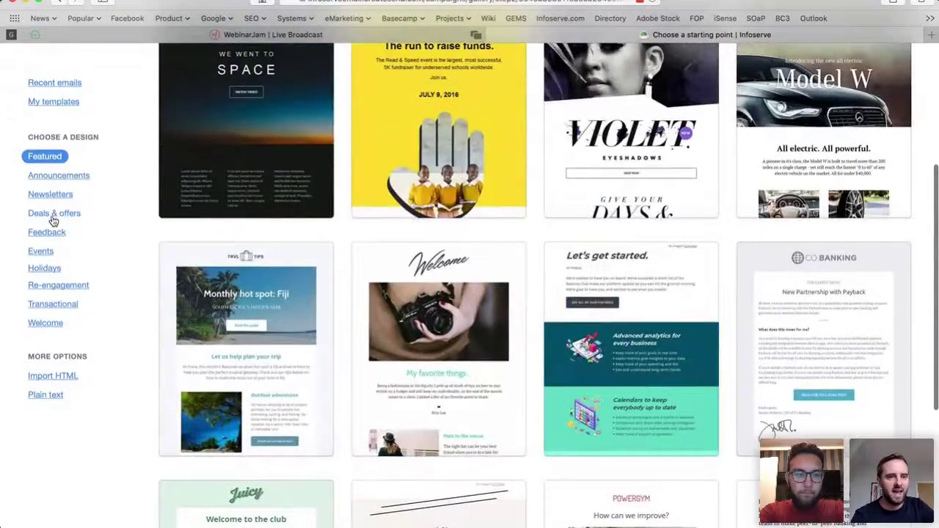
click(52, 214)
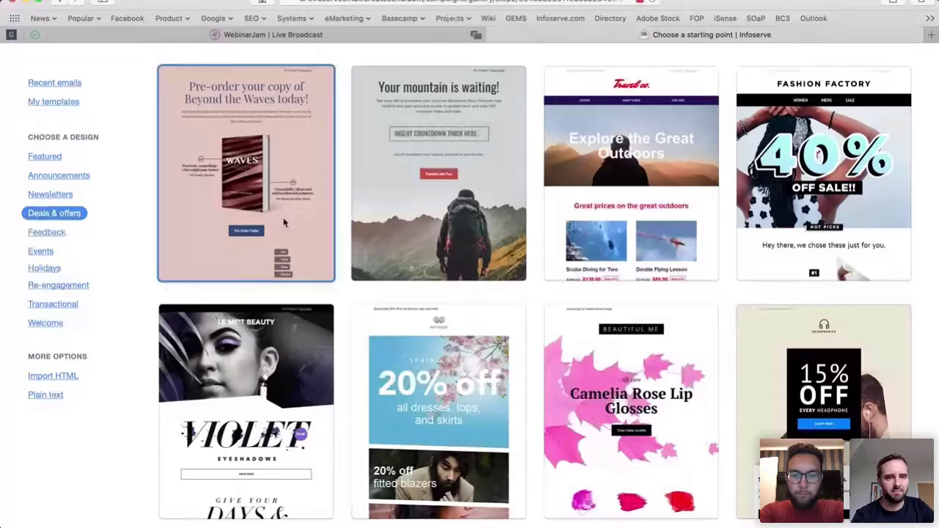
click(253, 180)
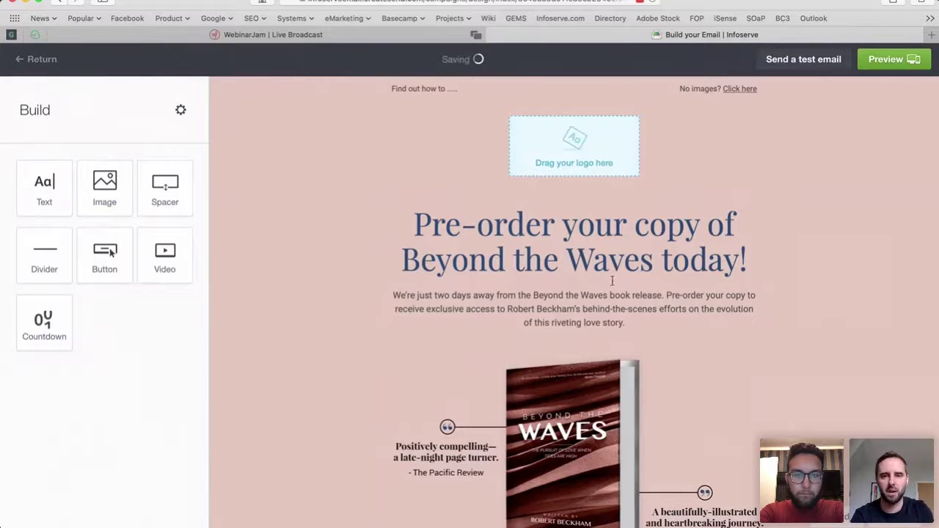
Examine the email template's headline, intro paragraph, book image, pre-order button and footer, comparing the top of the email with the button's position
scroll(576, 286, down, 1)
drag(415, 185, 742, 229)
triple_click(579, 276)
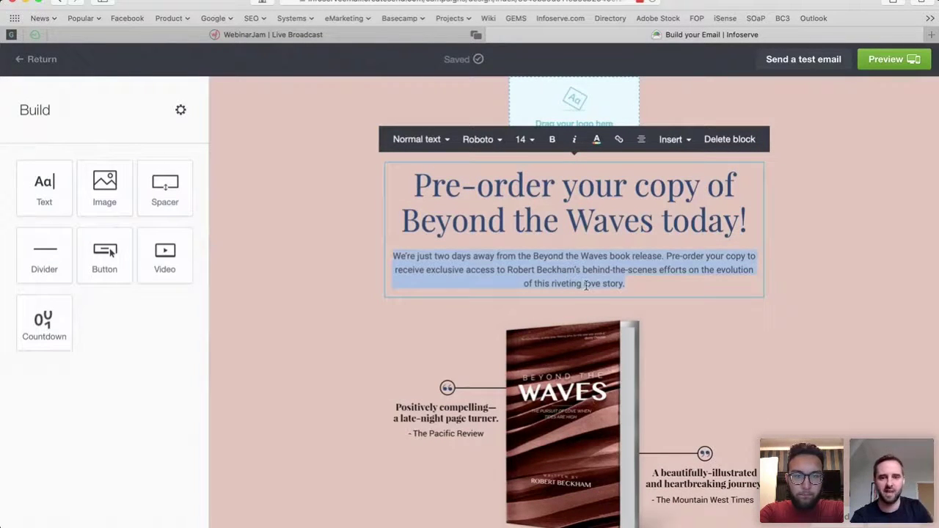
scroll(585, 286, down, 4)
scroll(480, 346, down, 1)
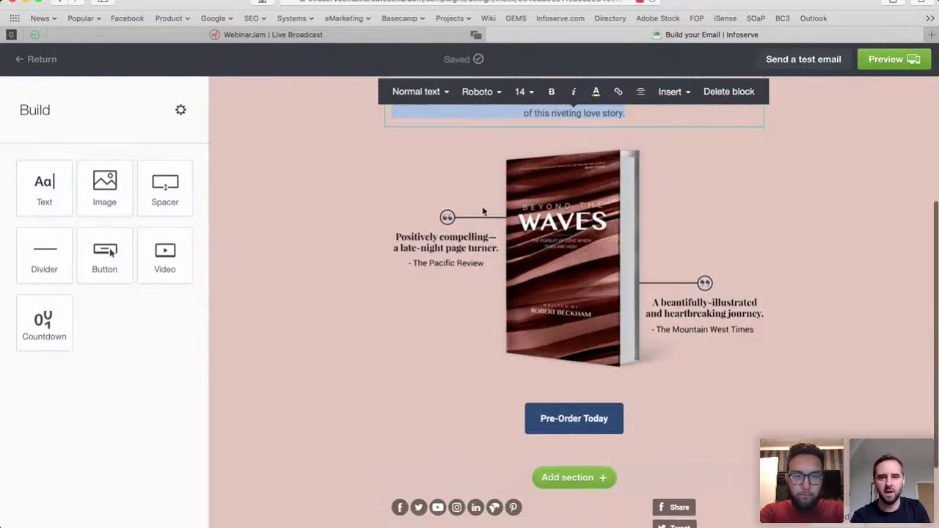
click(575, 252)
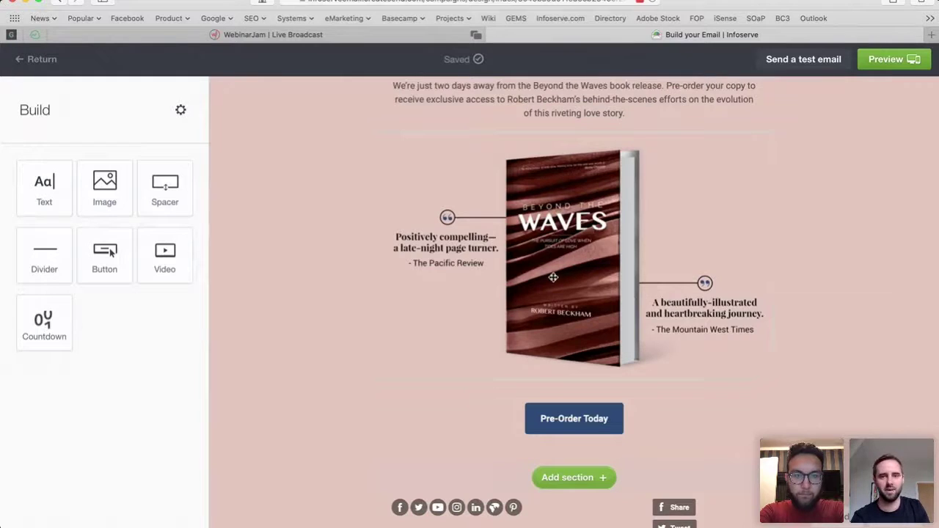
scroll(570, 312, down, 3)
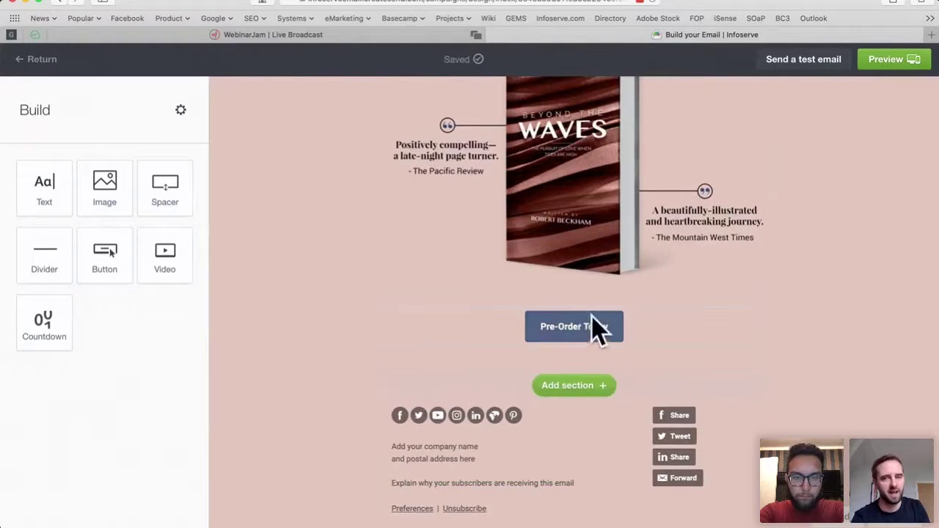
scroll(567, 317, up, 10)
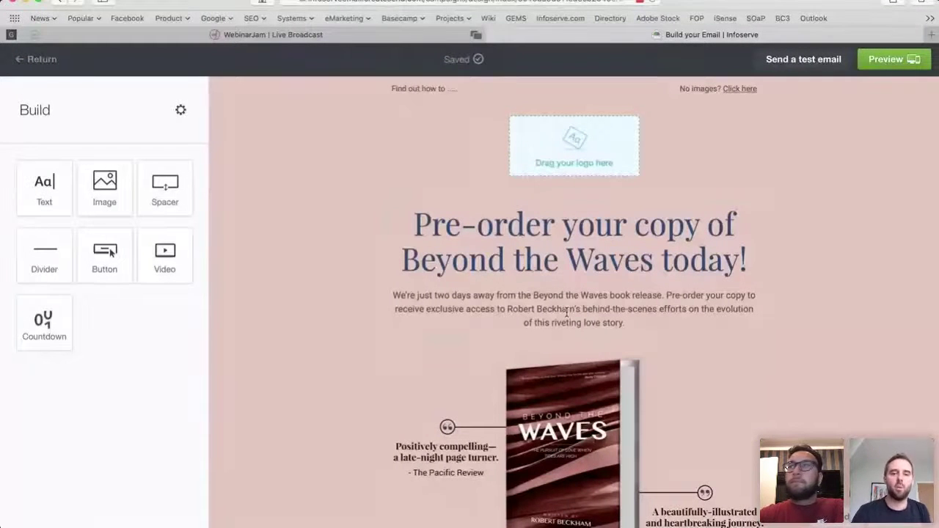
scroll(567, 312, down, 5)
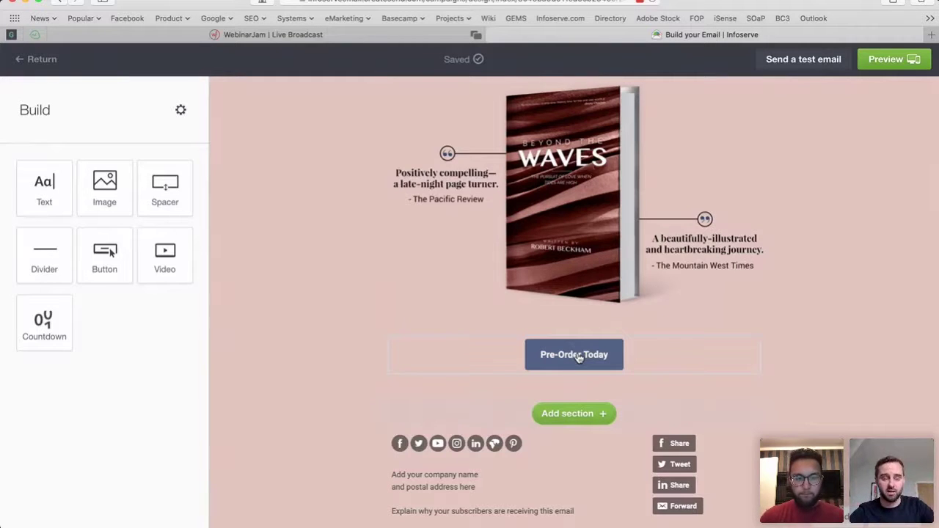
scroll(578, 356, up, 5)
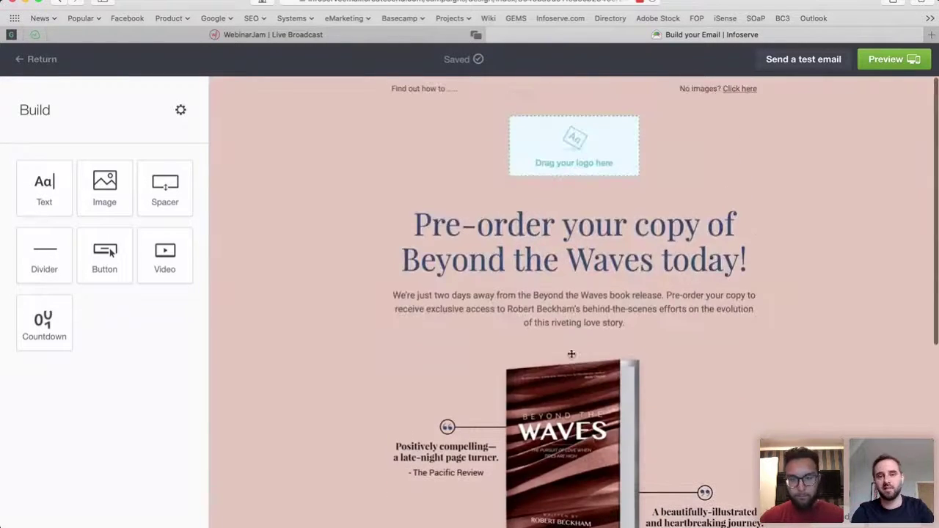
scroll(564, 368, down, 5)
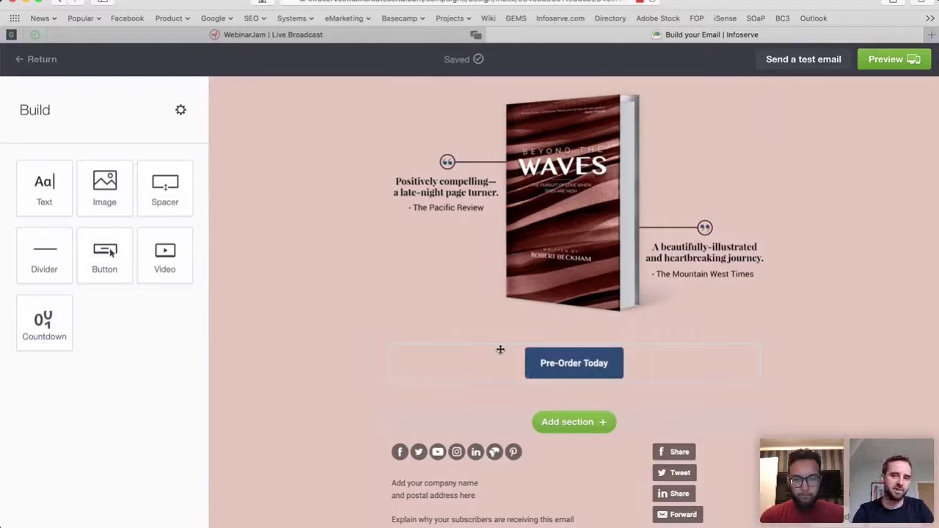
scroll(587, 301, up, 5)
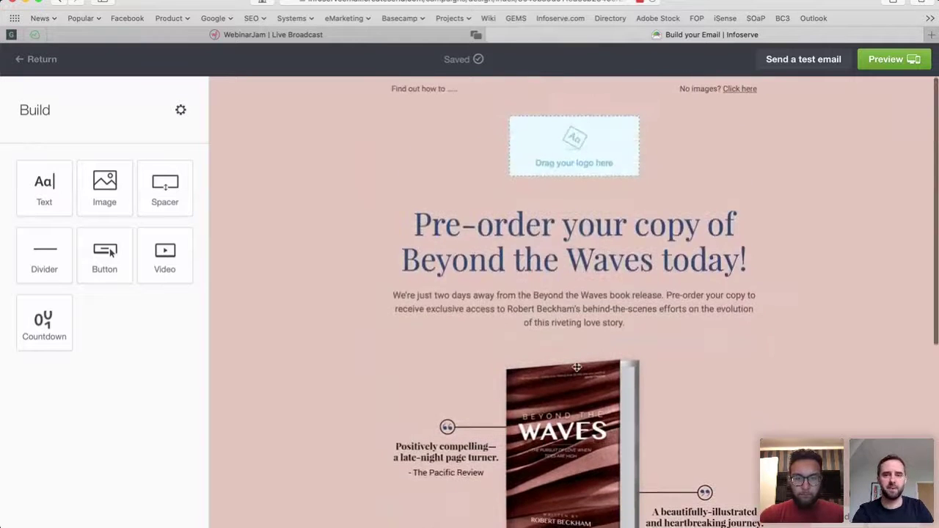
scroll(577, 366, down, 6)
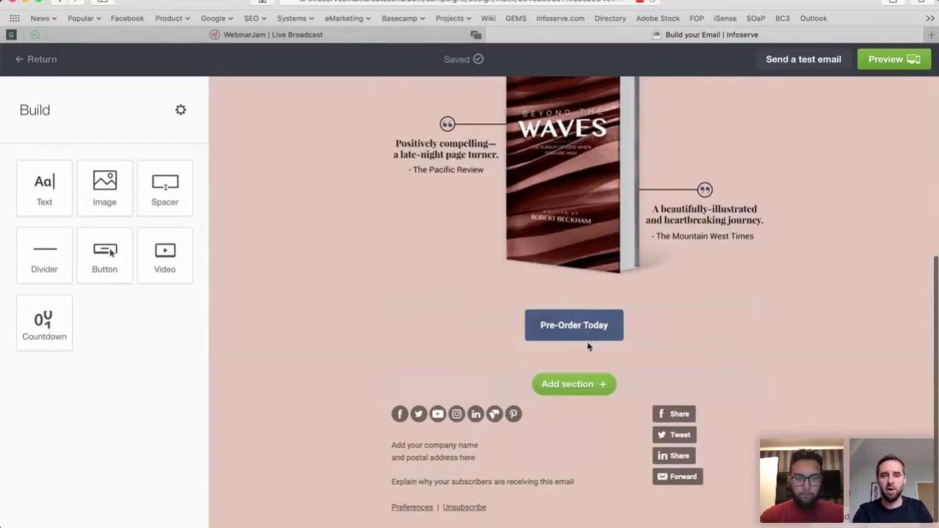
Add a second button between the intro paragraph and the book image
scroll(579, 293, up, 5)
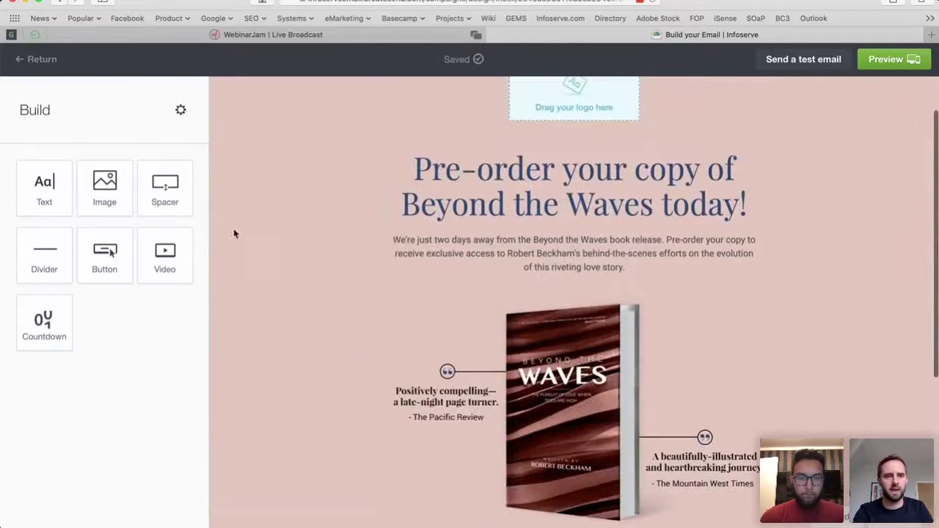
drag(105, 253, 595, 337)
scroll(583, 411, down, 4)
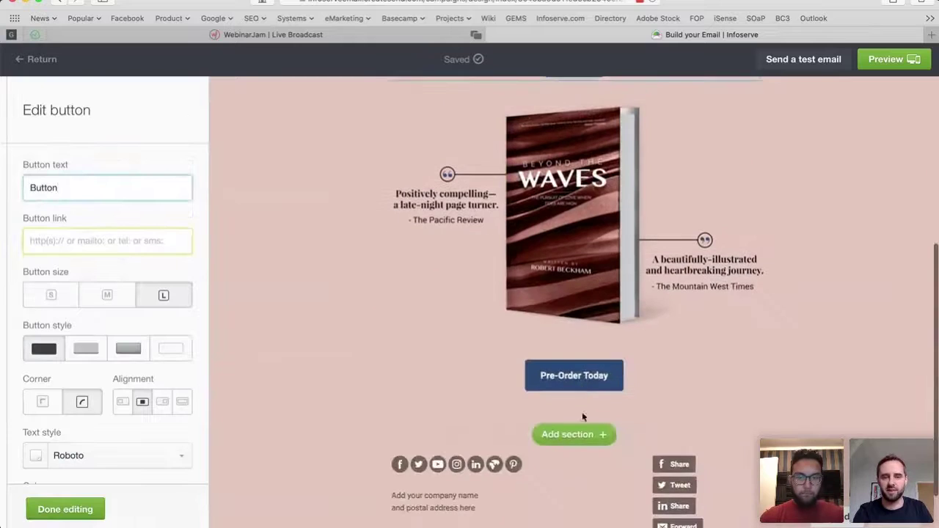
scroll(590, 366, up, 4)
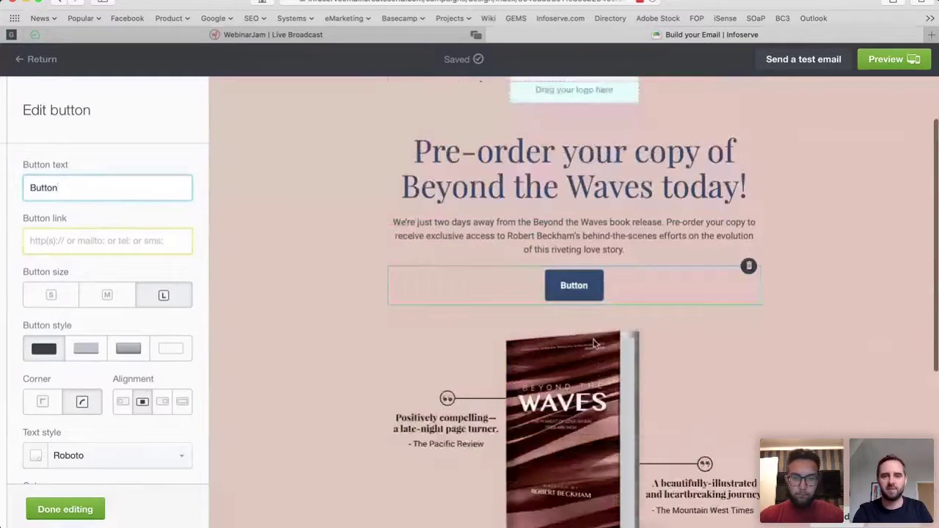
scroll(311, 292, down, 2)
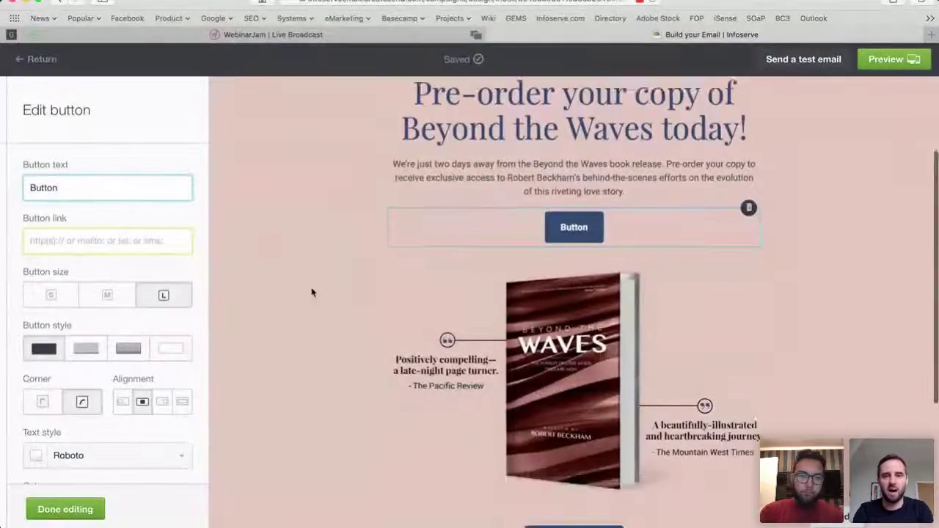
scroll(380, 286, down, 3)
scroll(389, 280, up, 6)
Set the new button's text to "Pre-order now!"
double_click(118, 187)
text(Pre-order now!)
scroll(232, 241, down, 3)
scroll(232, 241, up, 3)
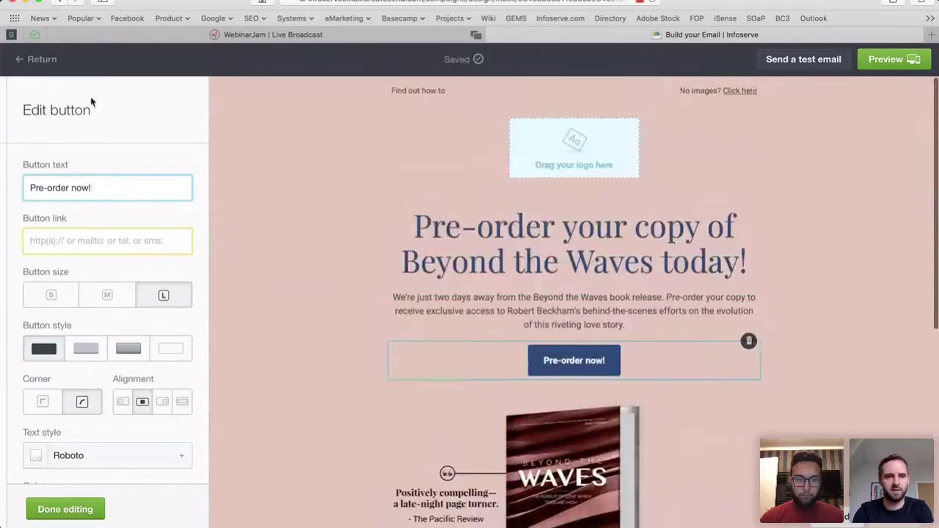
Change the new button's text to "Pre-Order Today" with a capital O and finish editing the button
key(BackSpace)
double_click(81, 187)
text(Today)
scroll(329, 333, down, 5)
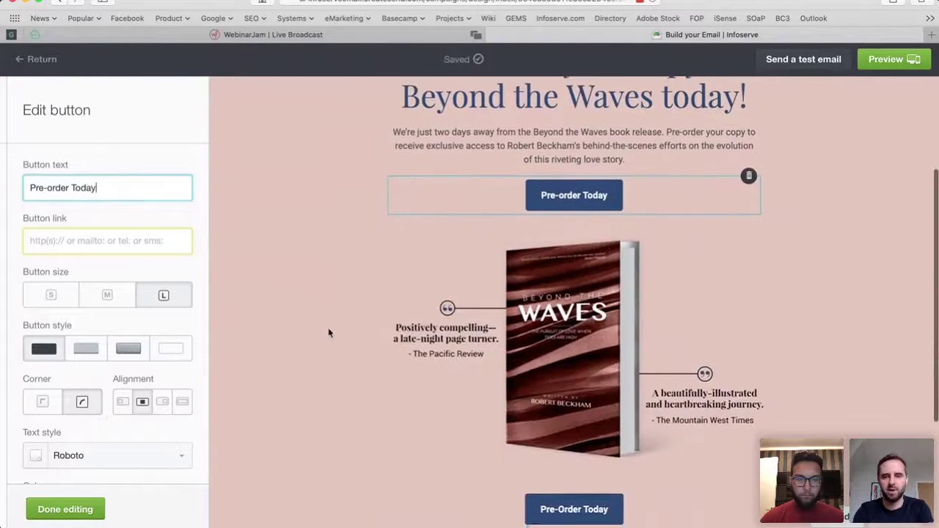
scroll(329, 334, up, 5)
click(53, 188)
key(BackSpace)
text(O)
key(BackSpace)
text(O)
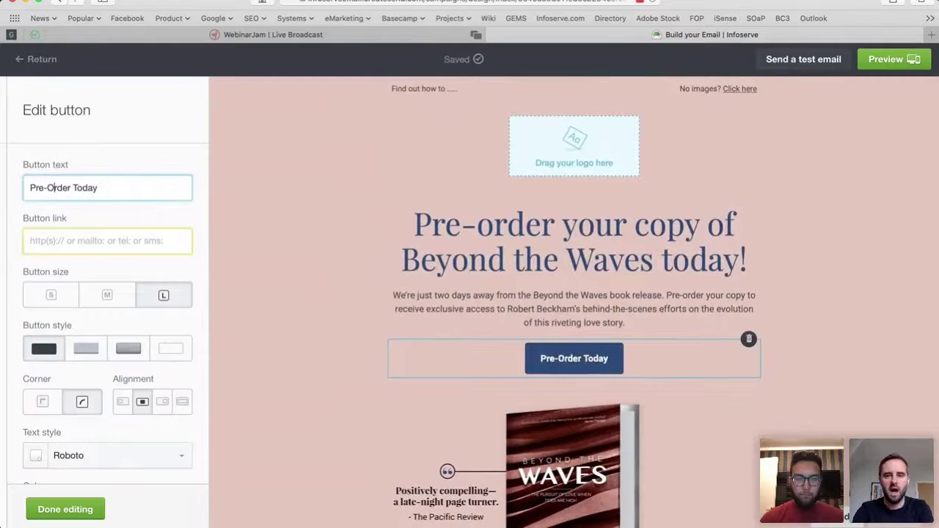
click(455, 384)
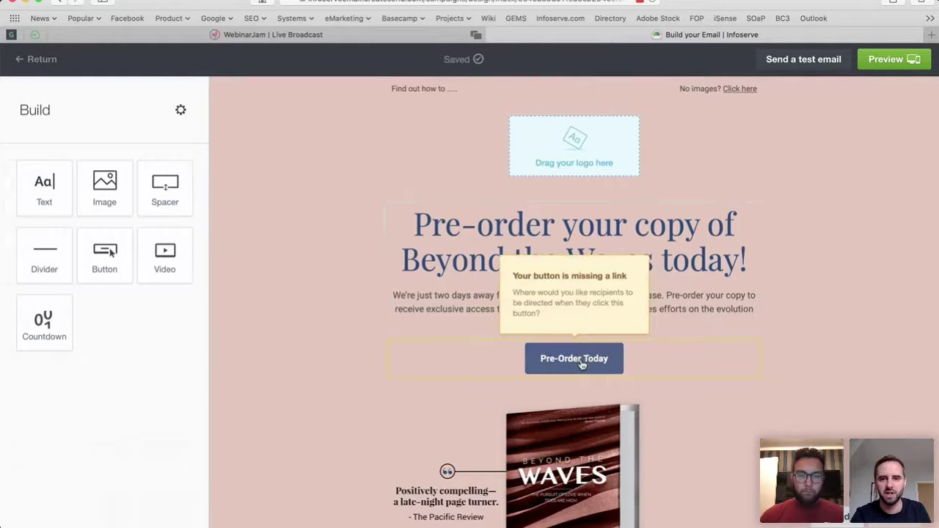
Review the email from the headline to the footer, comparing the buttons above and below the book image
scroll(581, 363, up, 5)
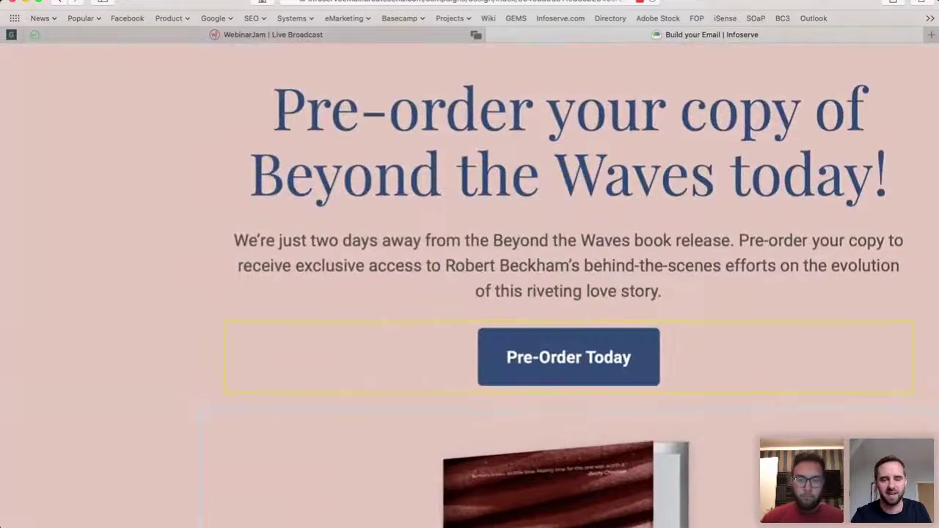
scroll(829, 381, down, 5)
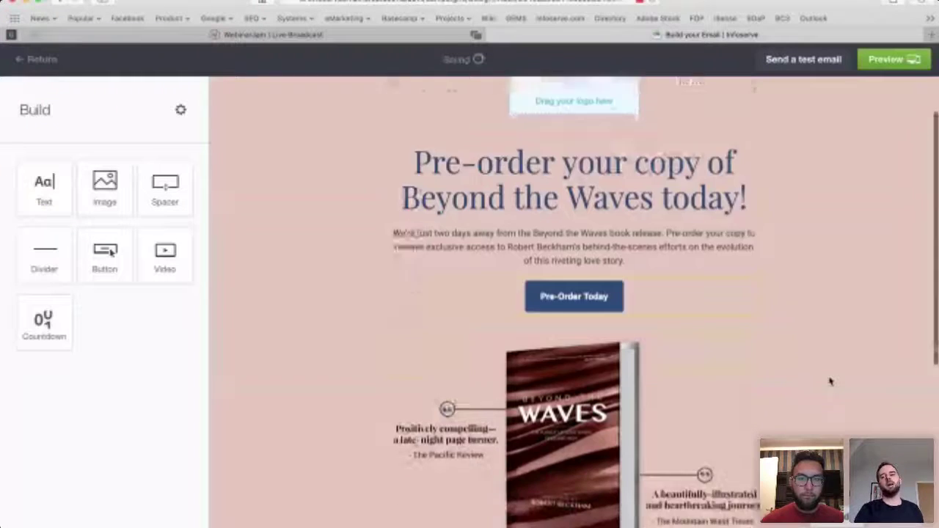
scroll(830, 381, down, 2)
scroll(830, 381, down, 1)
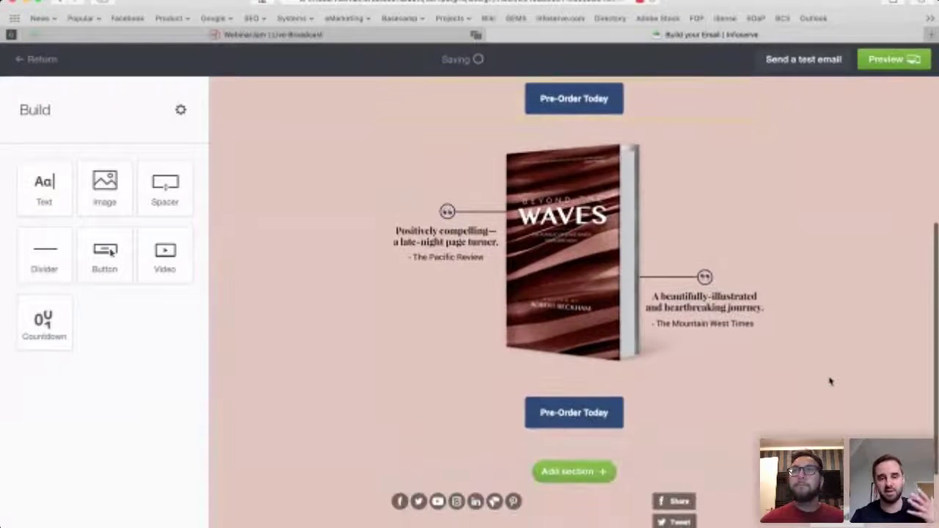
scroll(831, 381, up, 3)
scroll(830, 381, up, 3)
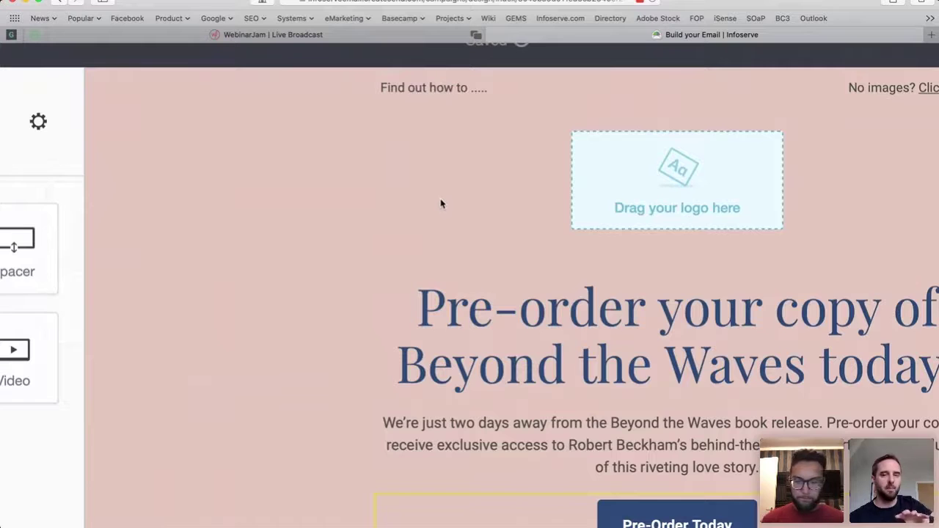
key(super+minus)
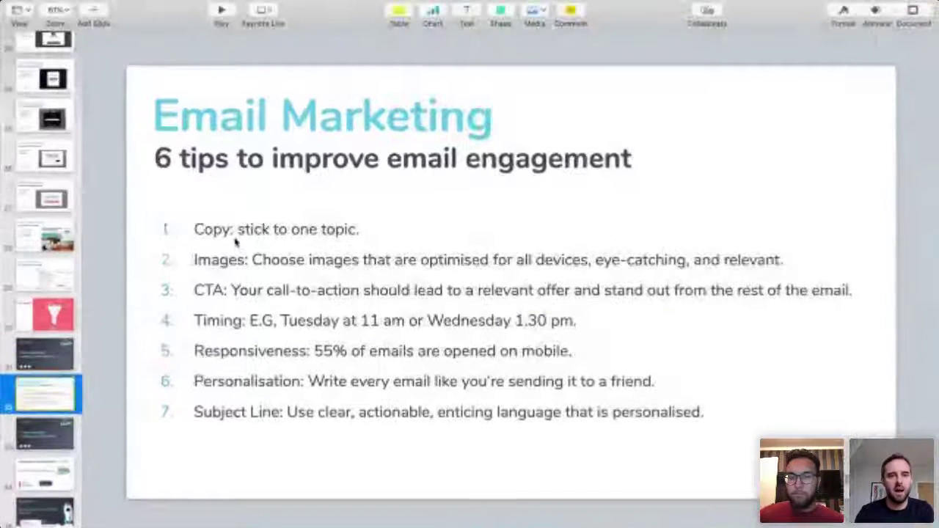
Switch to the Keynote slide of email engagement tips and highlight the copy and images tips in turn
click(235, 240)
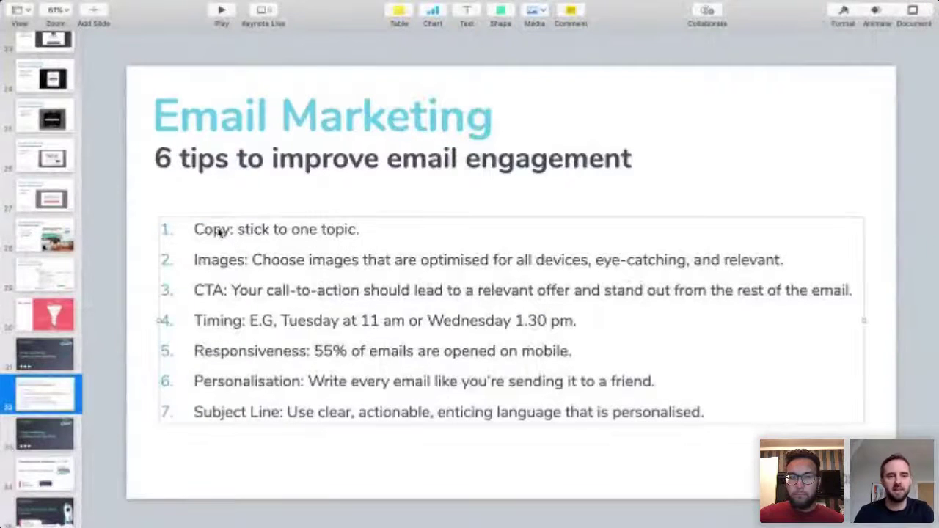
triple_click(218, 230)
triple_click(288, 259)
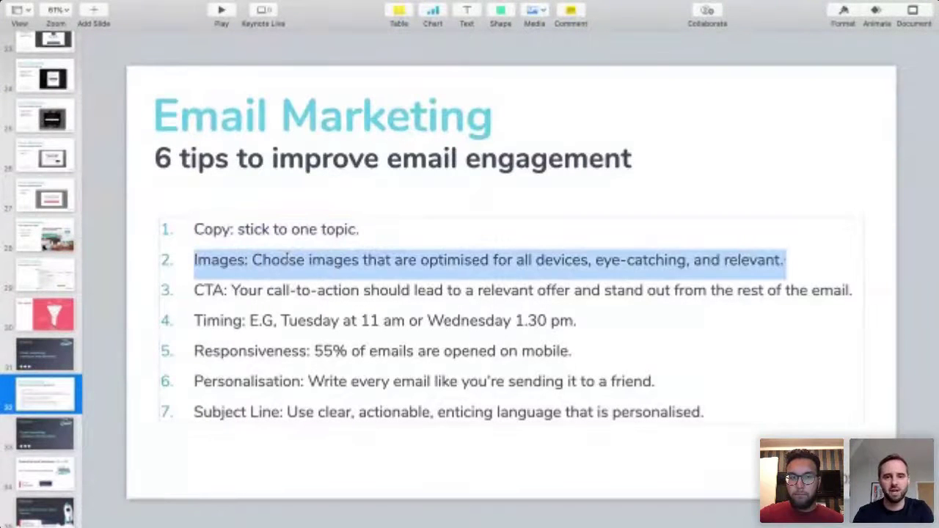
Return to the email builder in the browser, preview the email and examine its desktop and mobile layouts
key(super+Tab)
scroll(533, 386, down, 5)
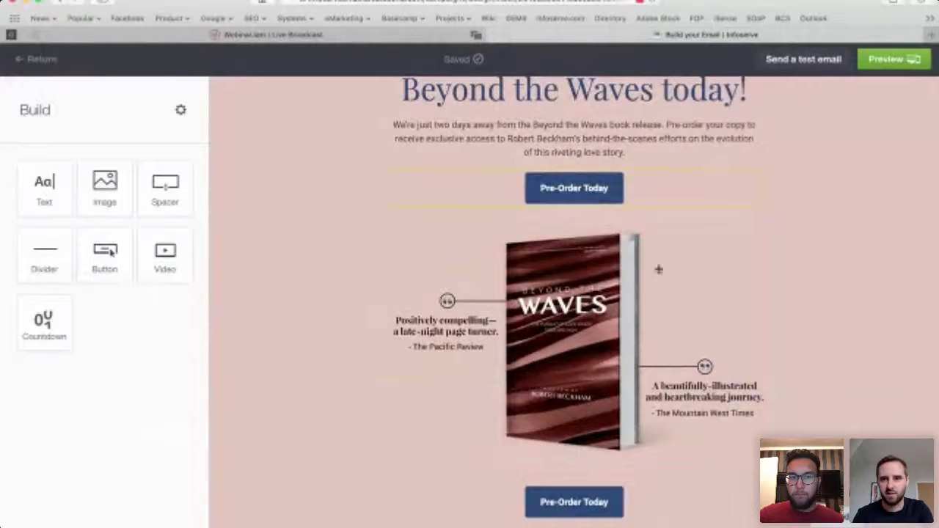
click(887, 61)
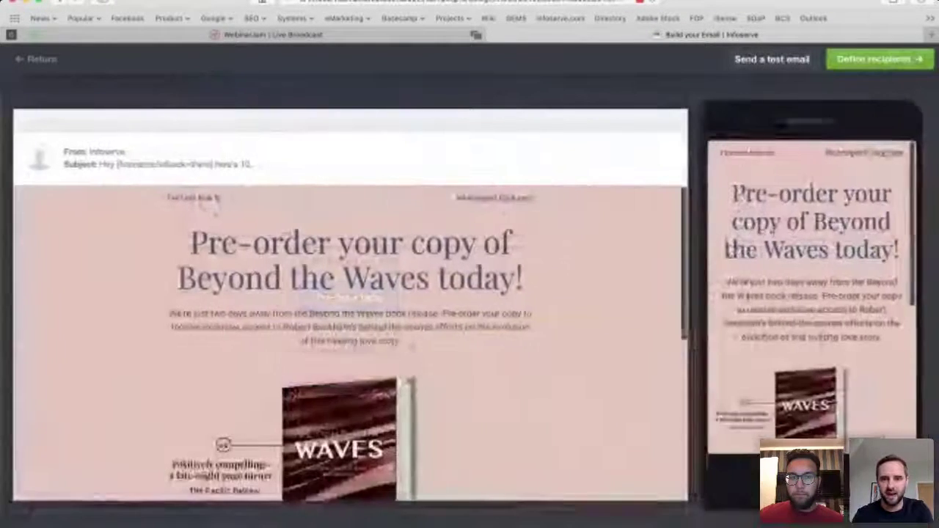
scroll(853, 275, down, 3)
scroll(853, 274, down, 3)
scroll(853, 274, up, 8)
scroll(853, 274, down, 8)
scroll(853, 274, up, 8)
scroll(851, 270, down, 5)
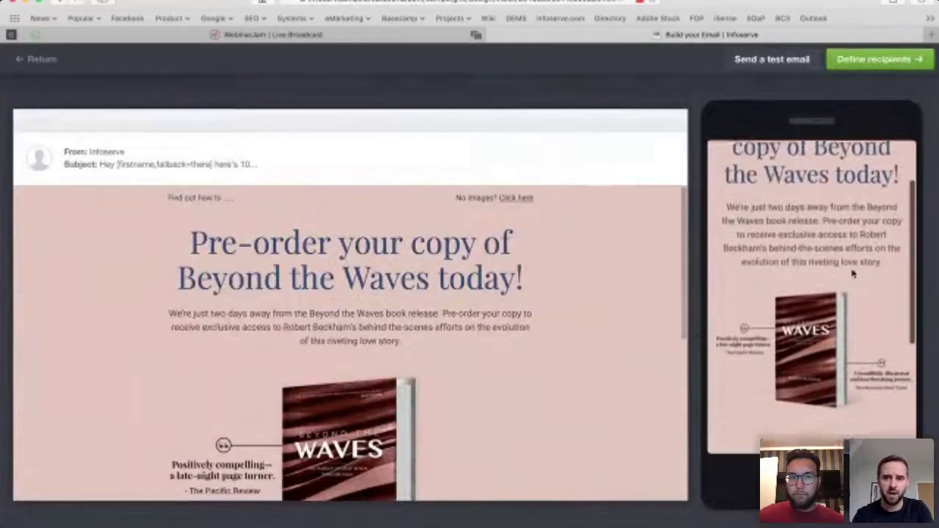
scroll(398, 249, down, 5)
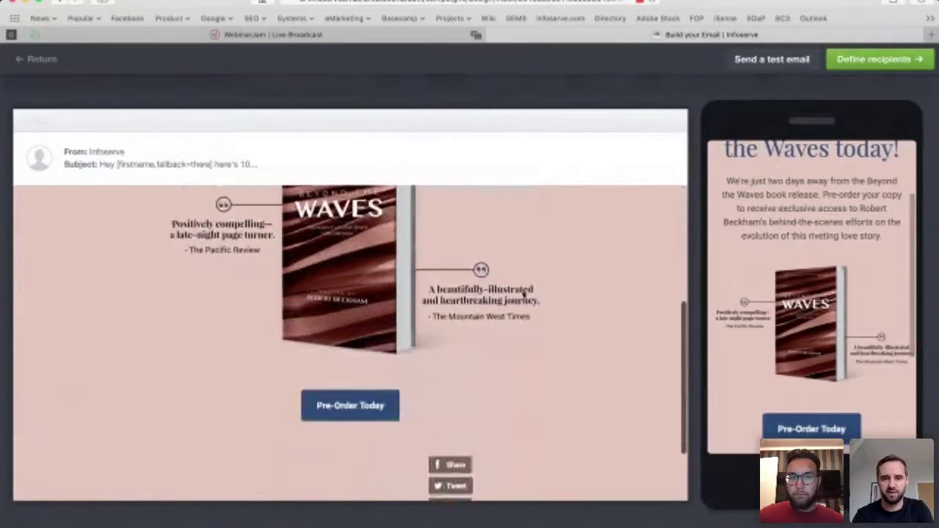
scroll(399, 250, up, 3)
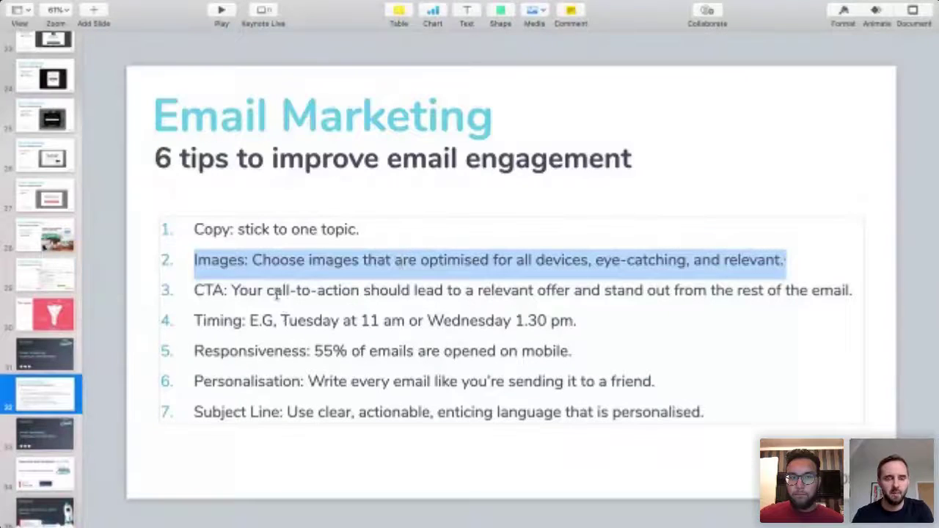
Highlight the CTA tip in Keynote, then check the pre-order button in the browser's mobile and desktop previews
triple_click(275, 292)
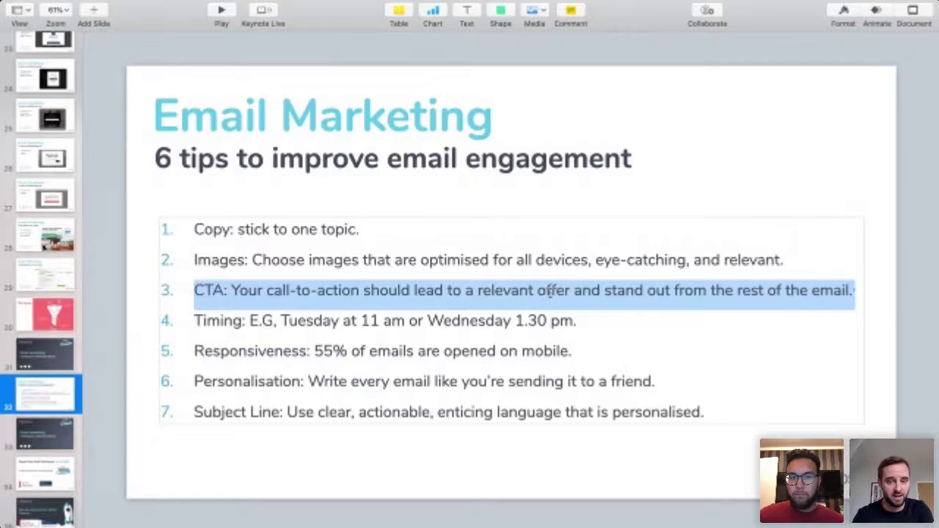
key(super+Tab)
scroll(820, 352, down, 5)
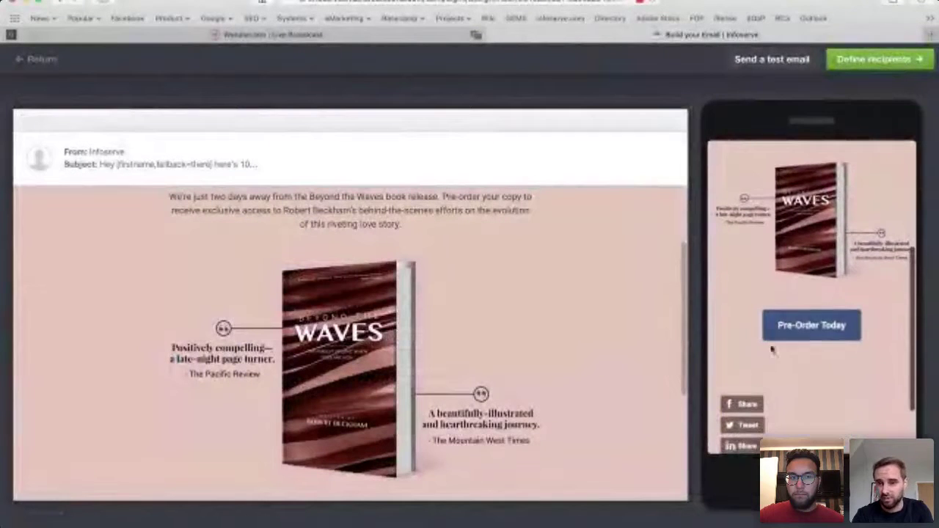
scroll(260, 396, down, 5)
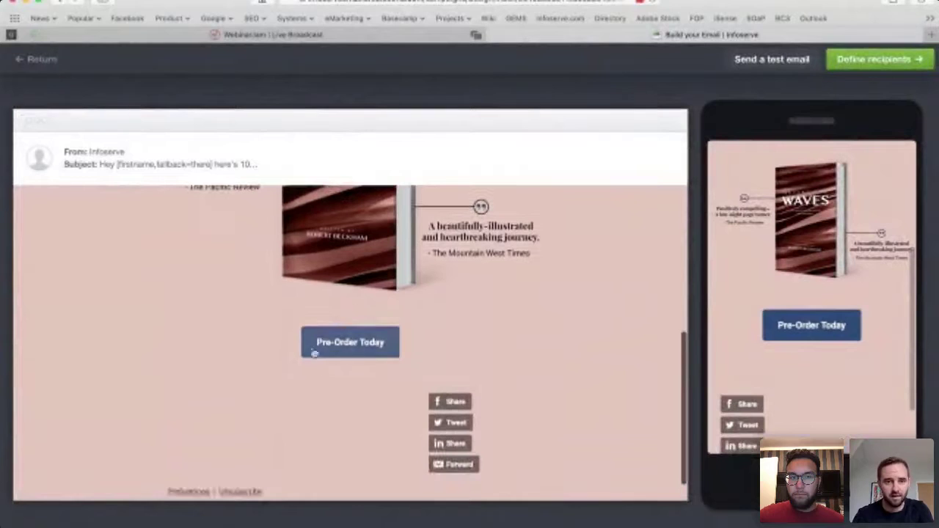
Switch to Keynote and highlight the timing, responsiveness and personalisation tips one after another
key(super+Tab)
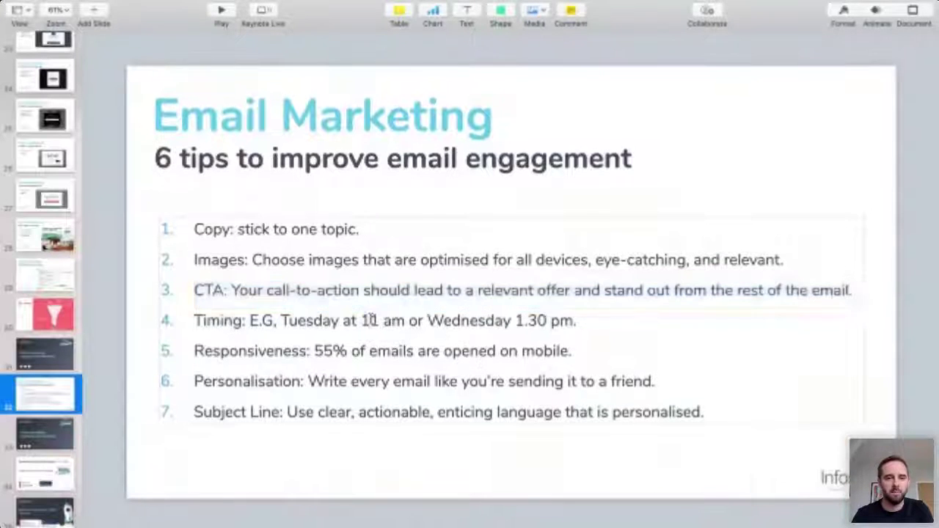
triple_click(373, 320)
triple_click(332, 348)
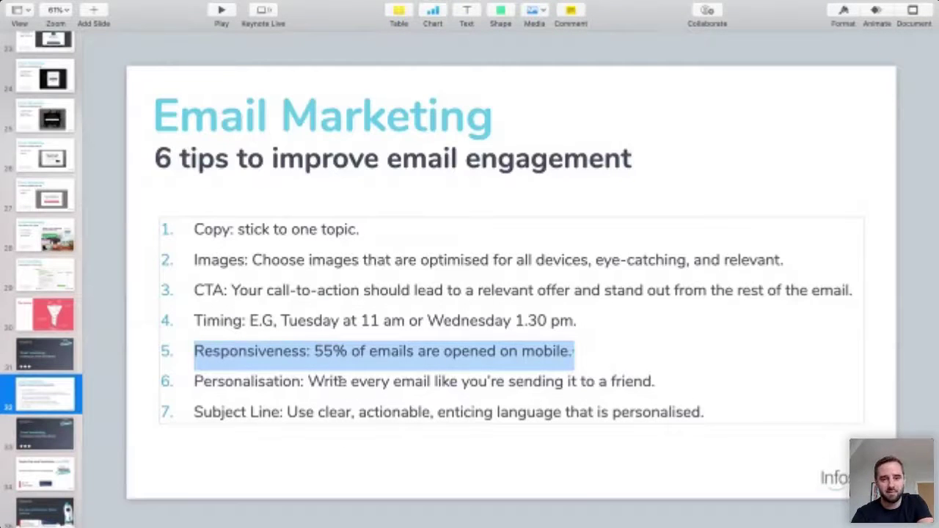
triple_click(339, 381)
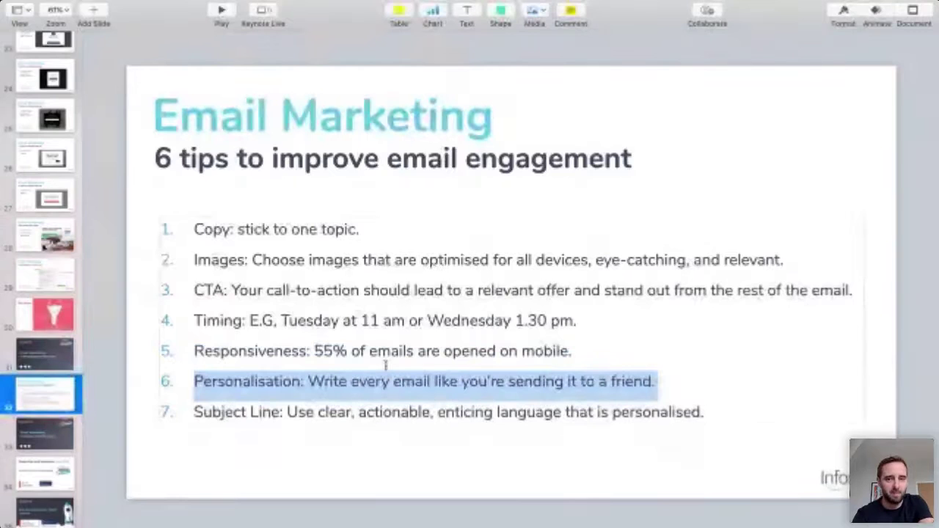
Back in the browser's email builder, insert the First name personalization field on a new line above the intro paragraph
key(super+Tab)
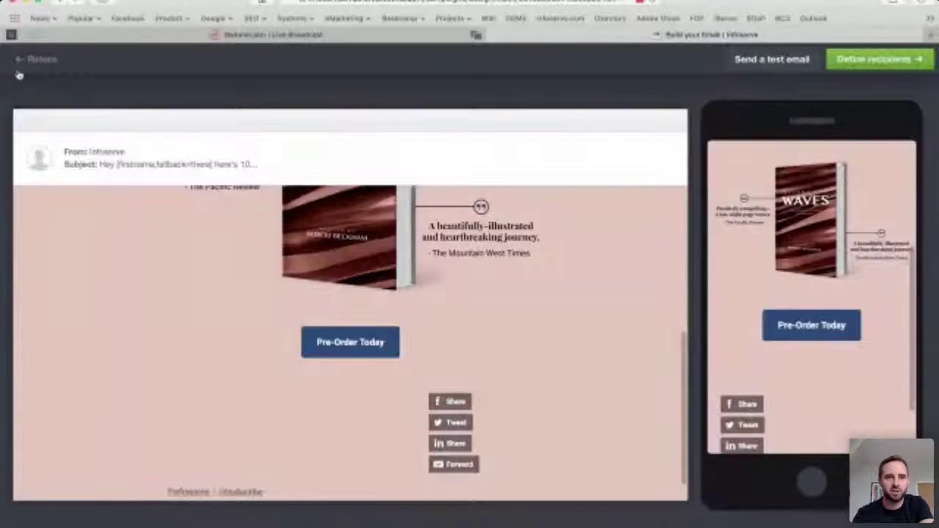
click(37, 58)
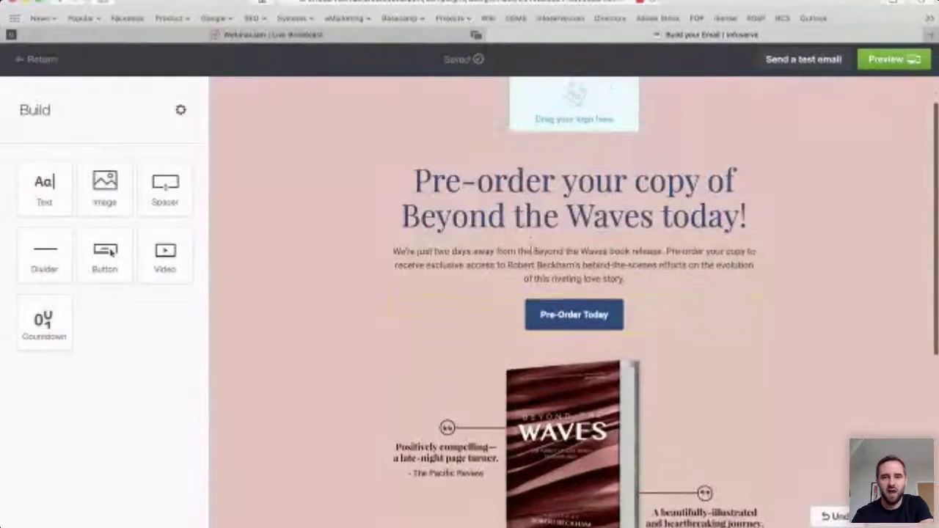
scroll(529, 250, up, 1)
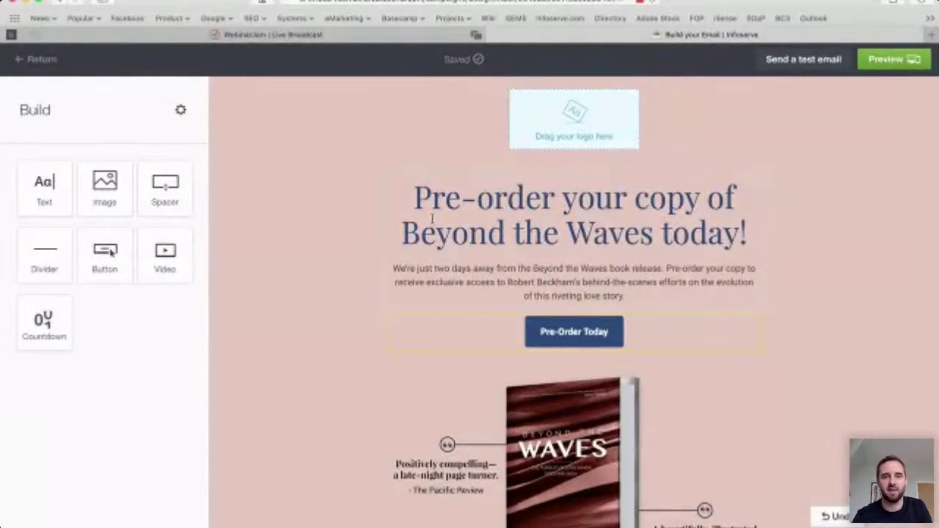
click(394, 267)
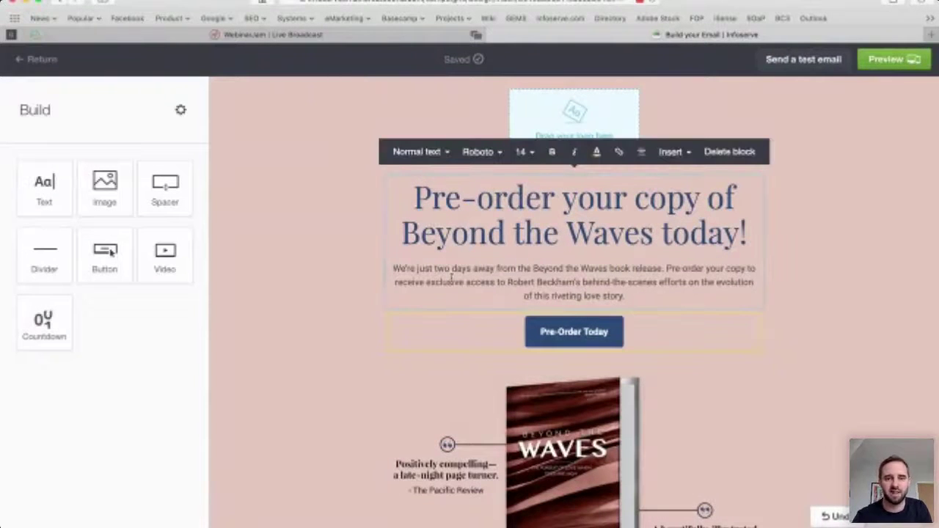
key(Return)
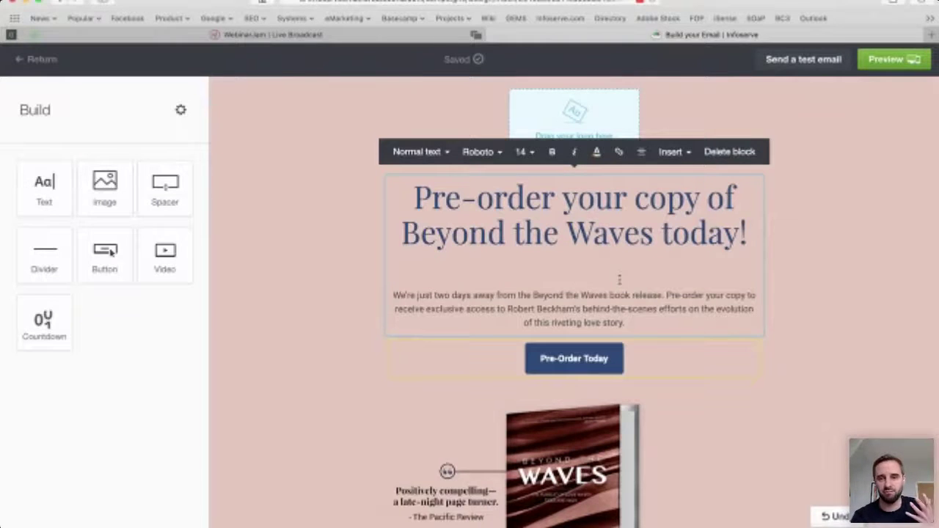
click(685, 154)
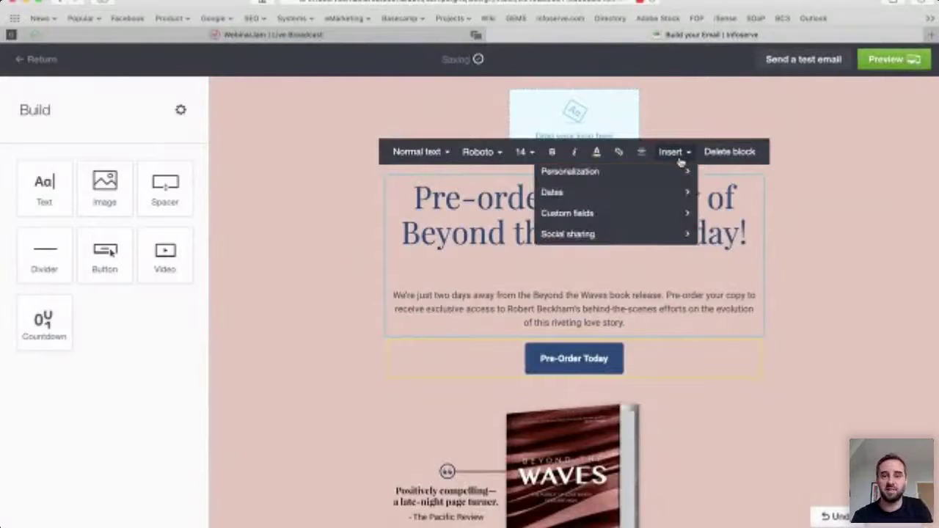
click(662, 172)
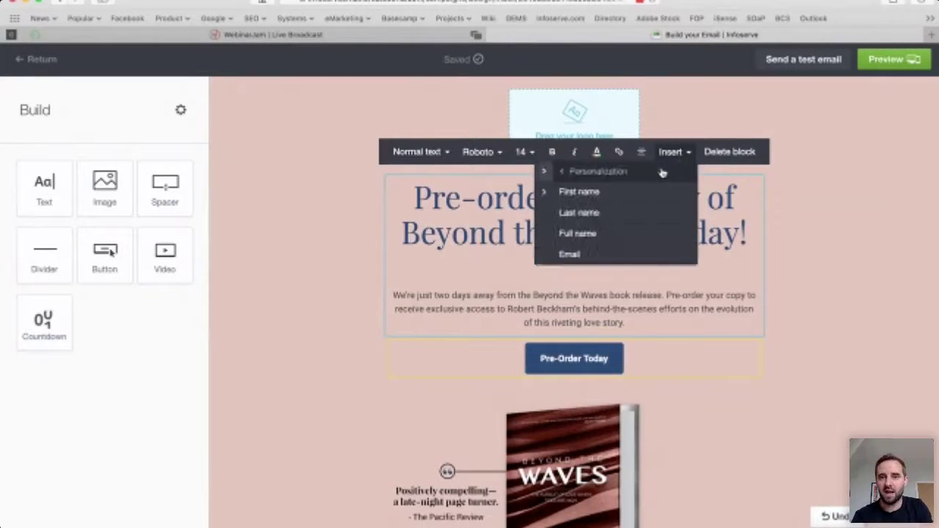
click(546, 192)
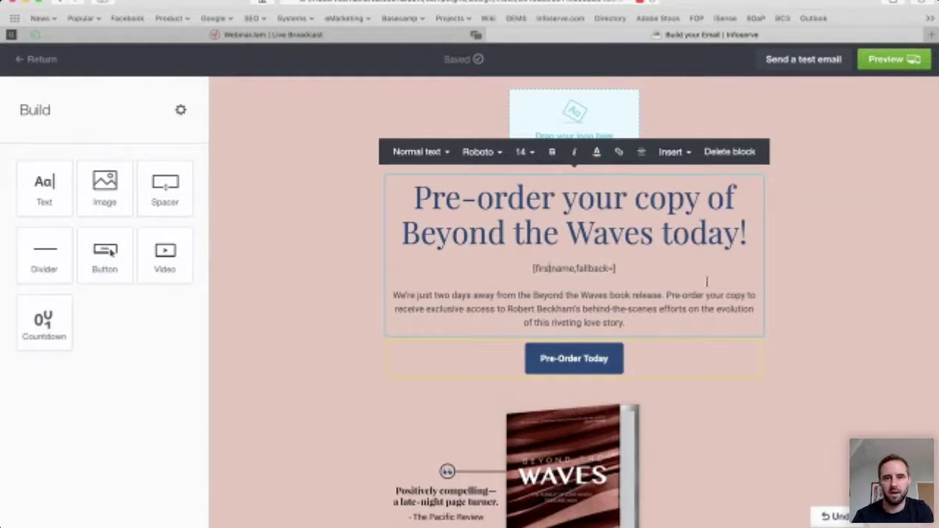
Complete the greeting line as "Hi [firstname,fallback=there!]" and review the finished line
text(there)
click(506, 269)
text(Hi)
key(End)
text(!)
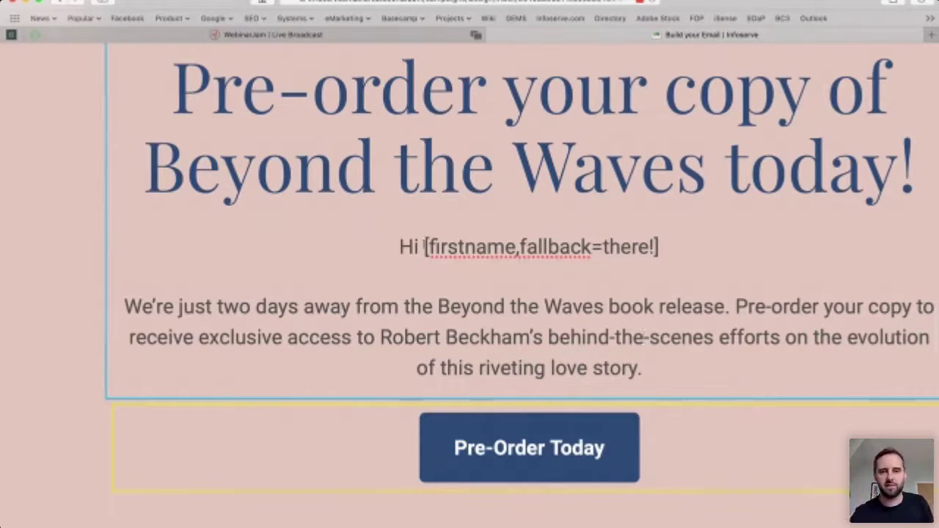
drag(401, 246, 663, 249)
click(551, 247)
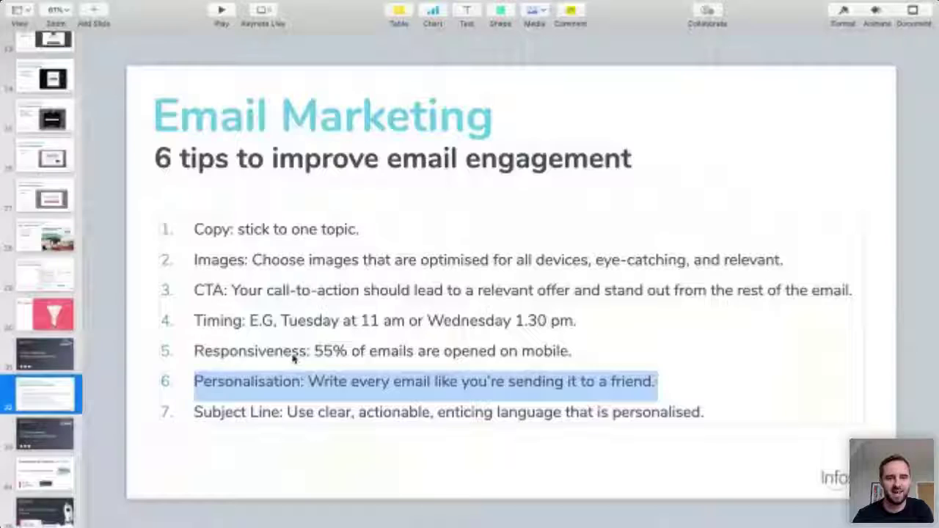
Highlight the subject line tip on the Keynote slide and enlarge the slide view to 85%
triple_click(315, 415)
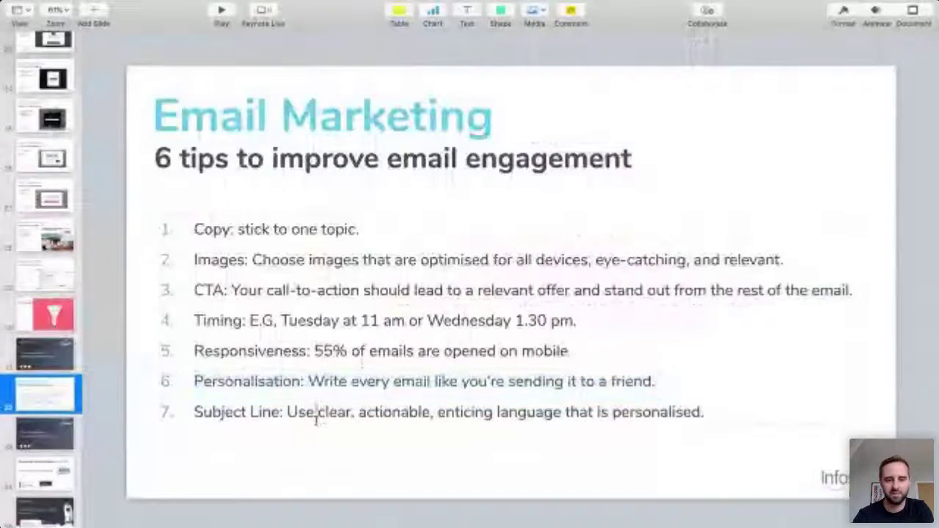
key(super+shift+period)
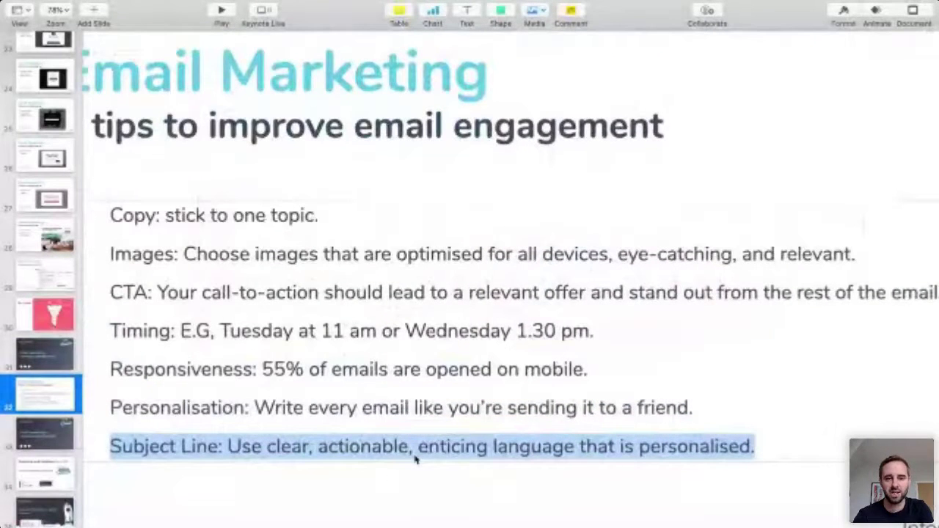
key(super+shift+period)
scroll(414, 458, down, 2)
scroll(414, 458, left, 3)
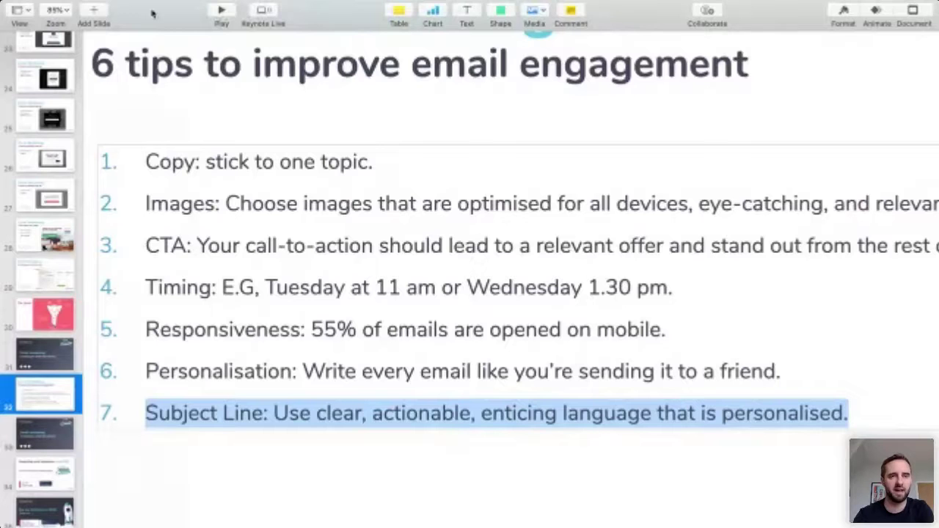
Pass the live demo slide and play the presentation from the "Supporting small businesses since 1999" slide
click(41, 435)
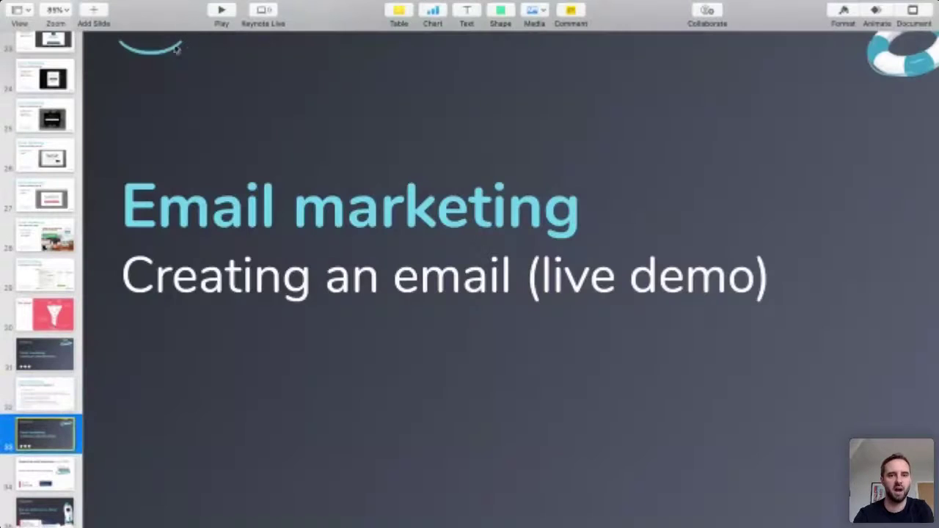
click(66, 481)
click(221, 9)
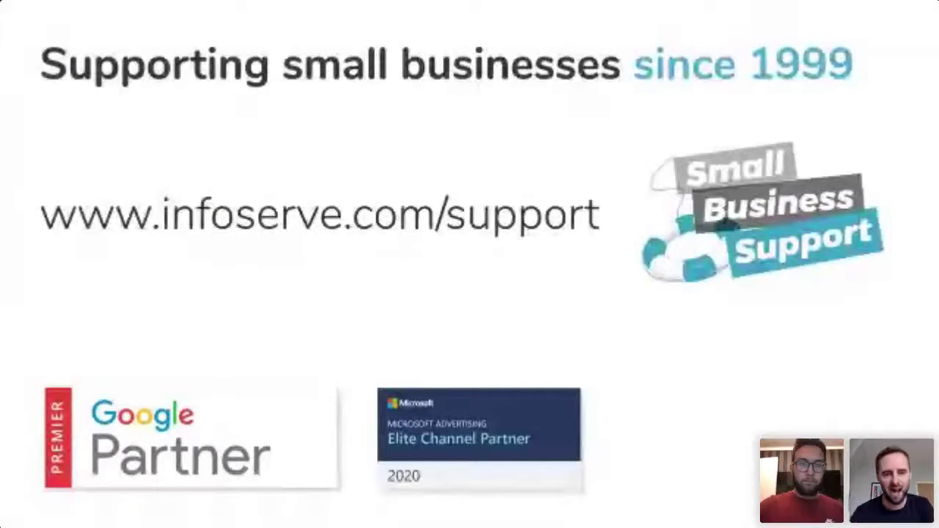